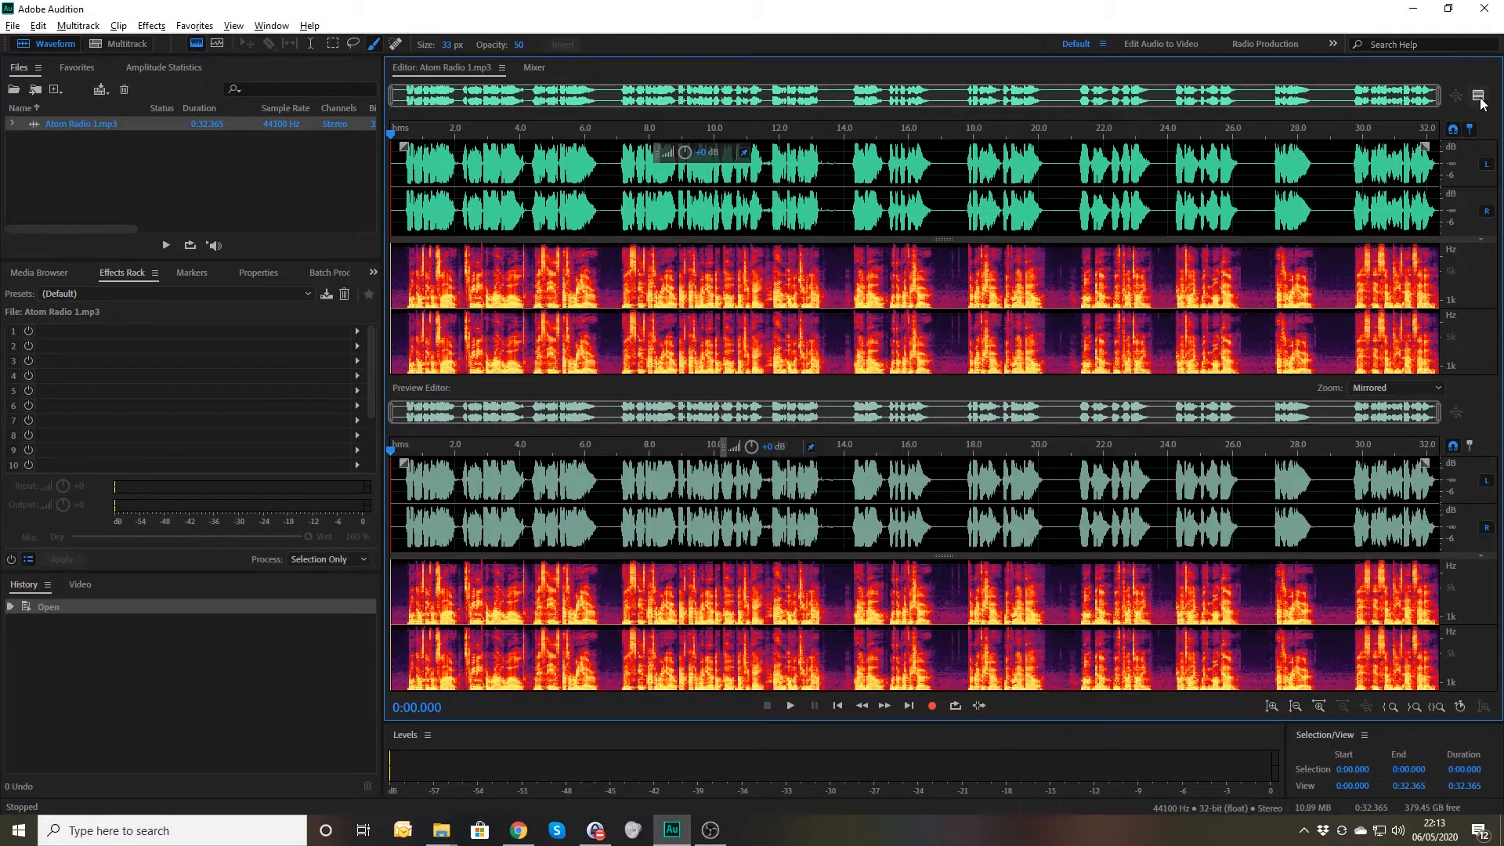
Hide the preview editor, and toggle the spectral frequency display off and back on
click(1478, 94)
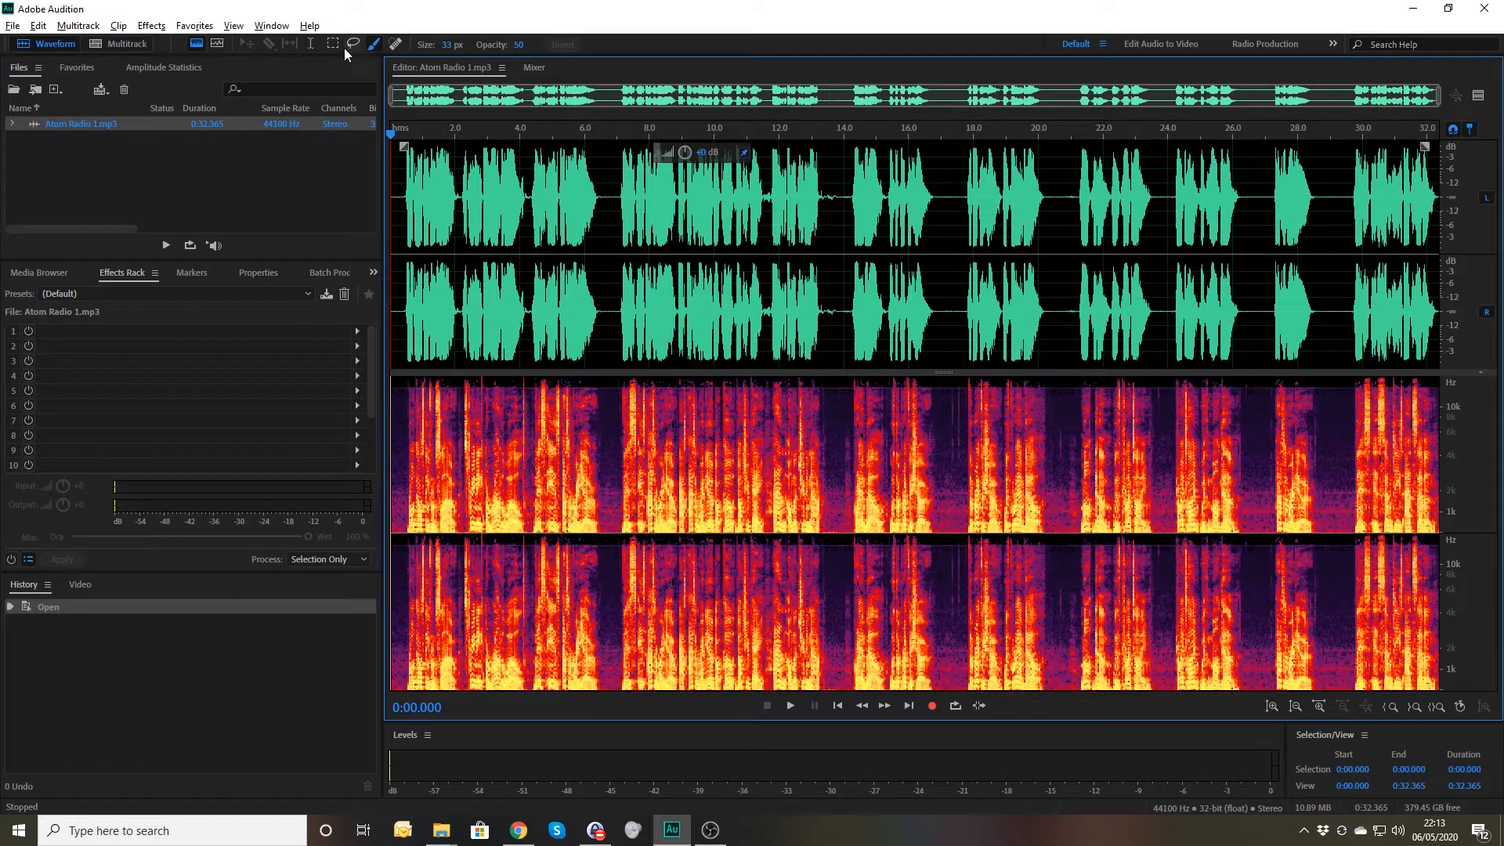
click(197, 47)
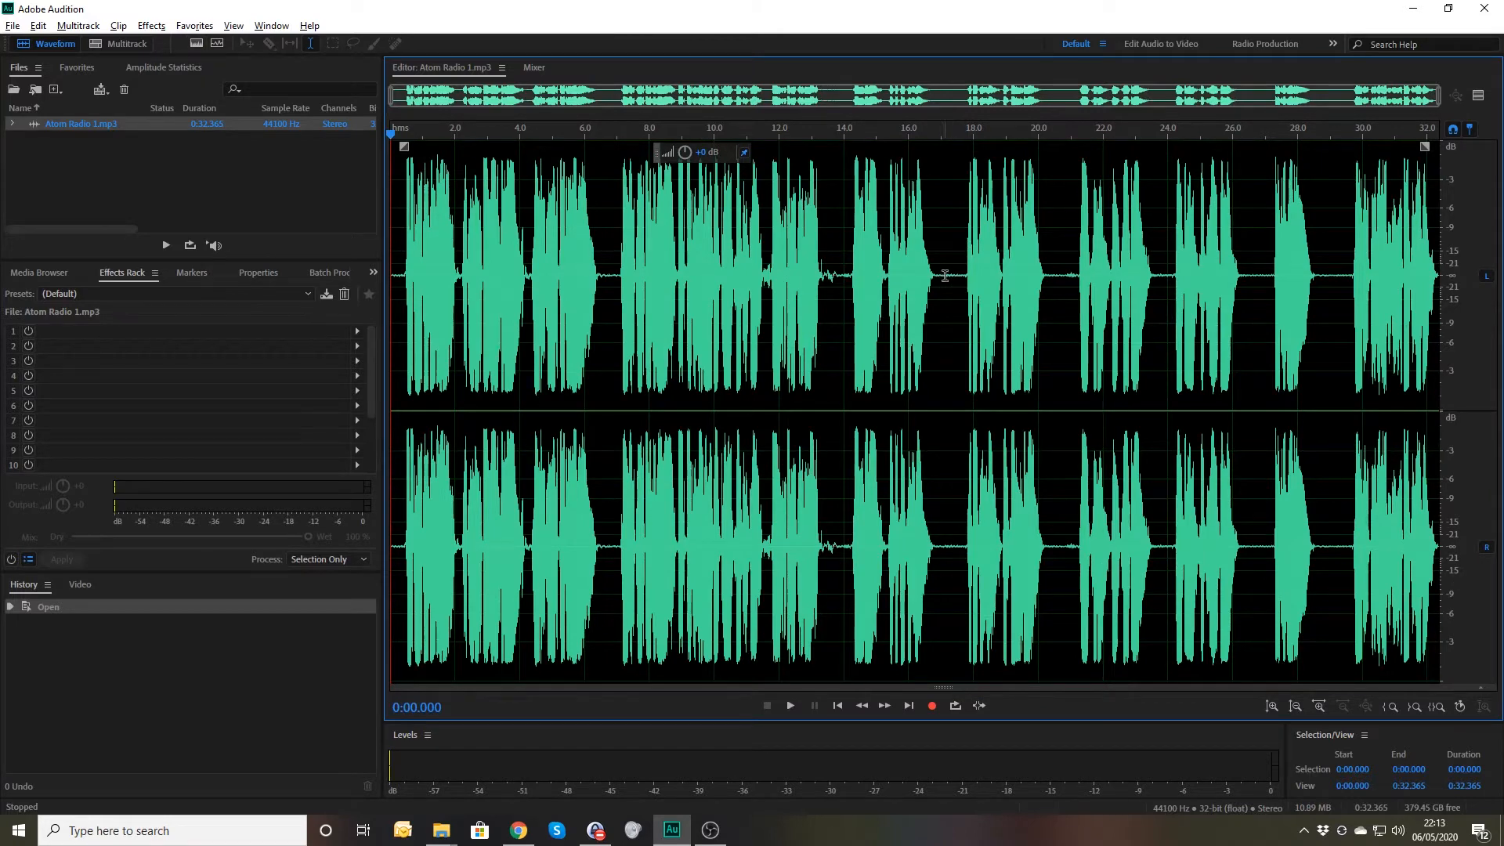
click(199, 46)
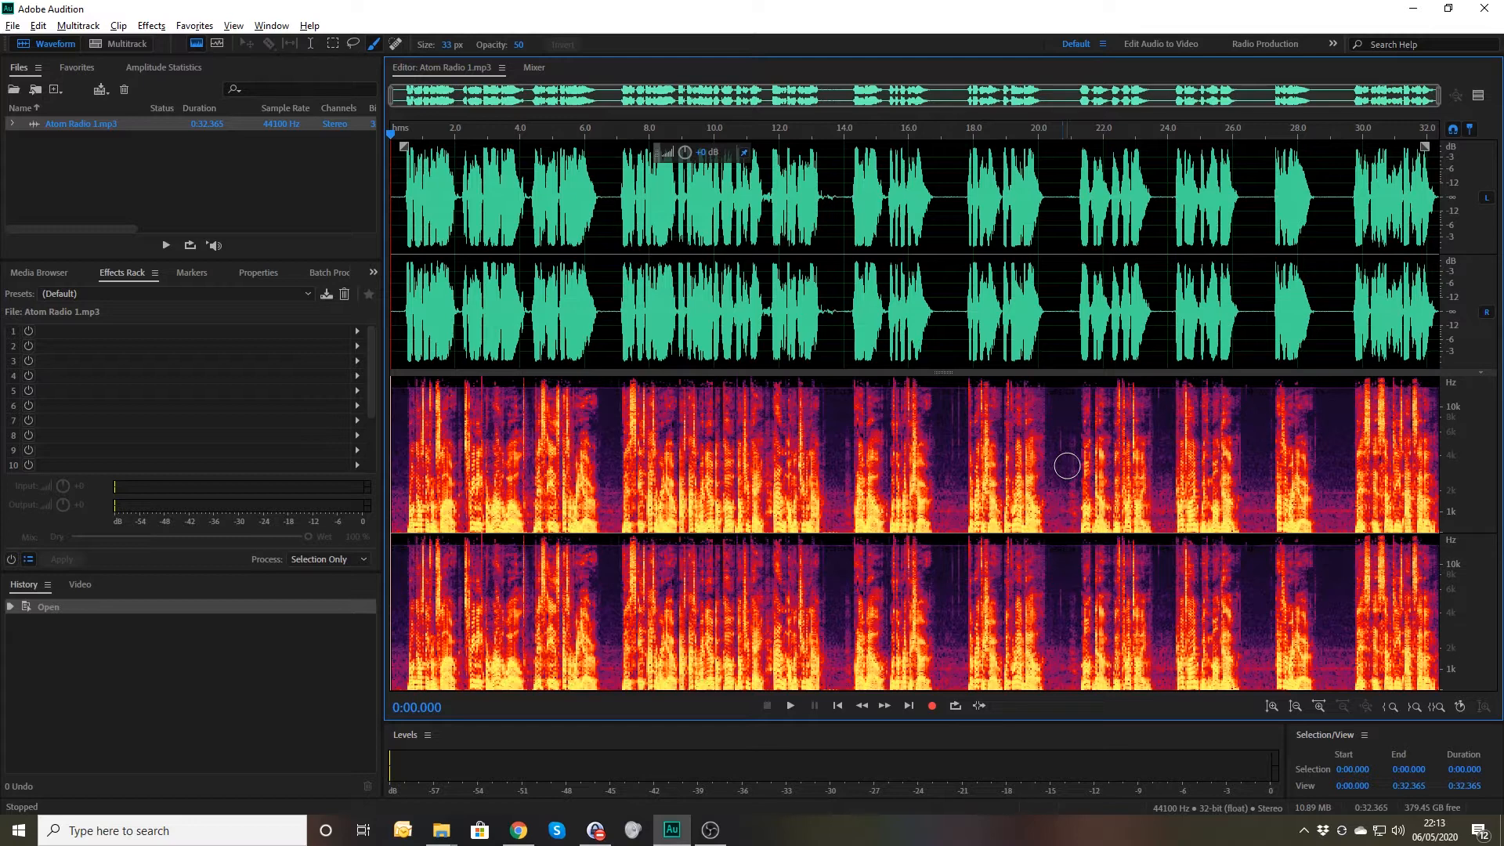
Normalize the quiet gap from about 0:28.788 to 0:29.585 to -0.1 dB
drag(1323, 313, 1349, 312)
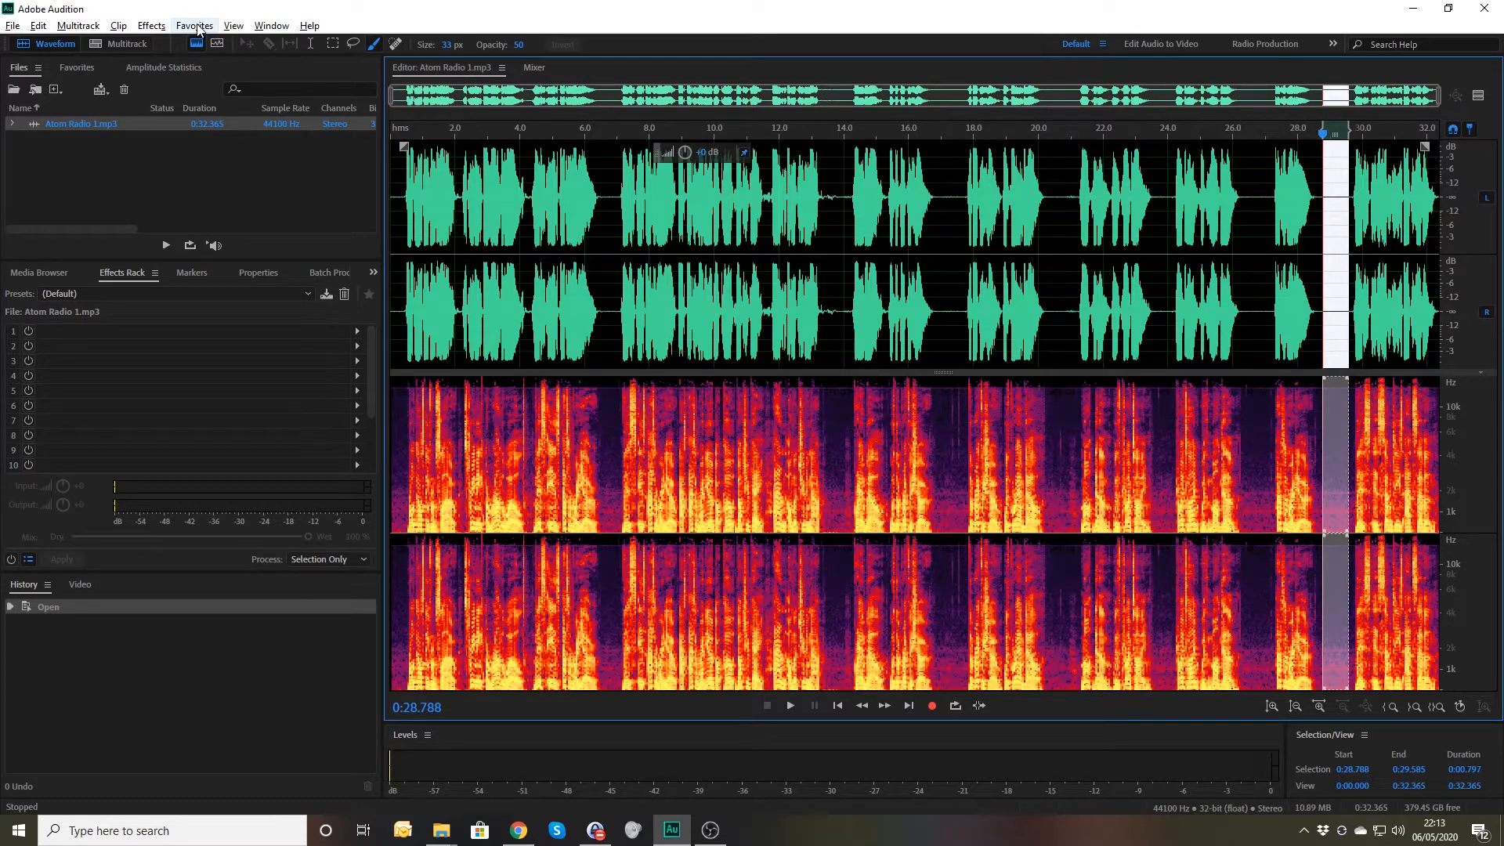
click(151, 25)
mouse_move(194, 25)
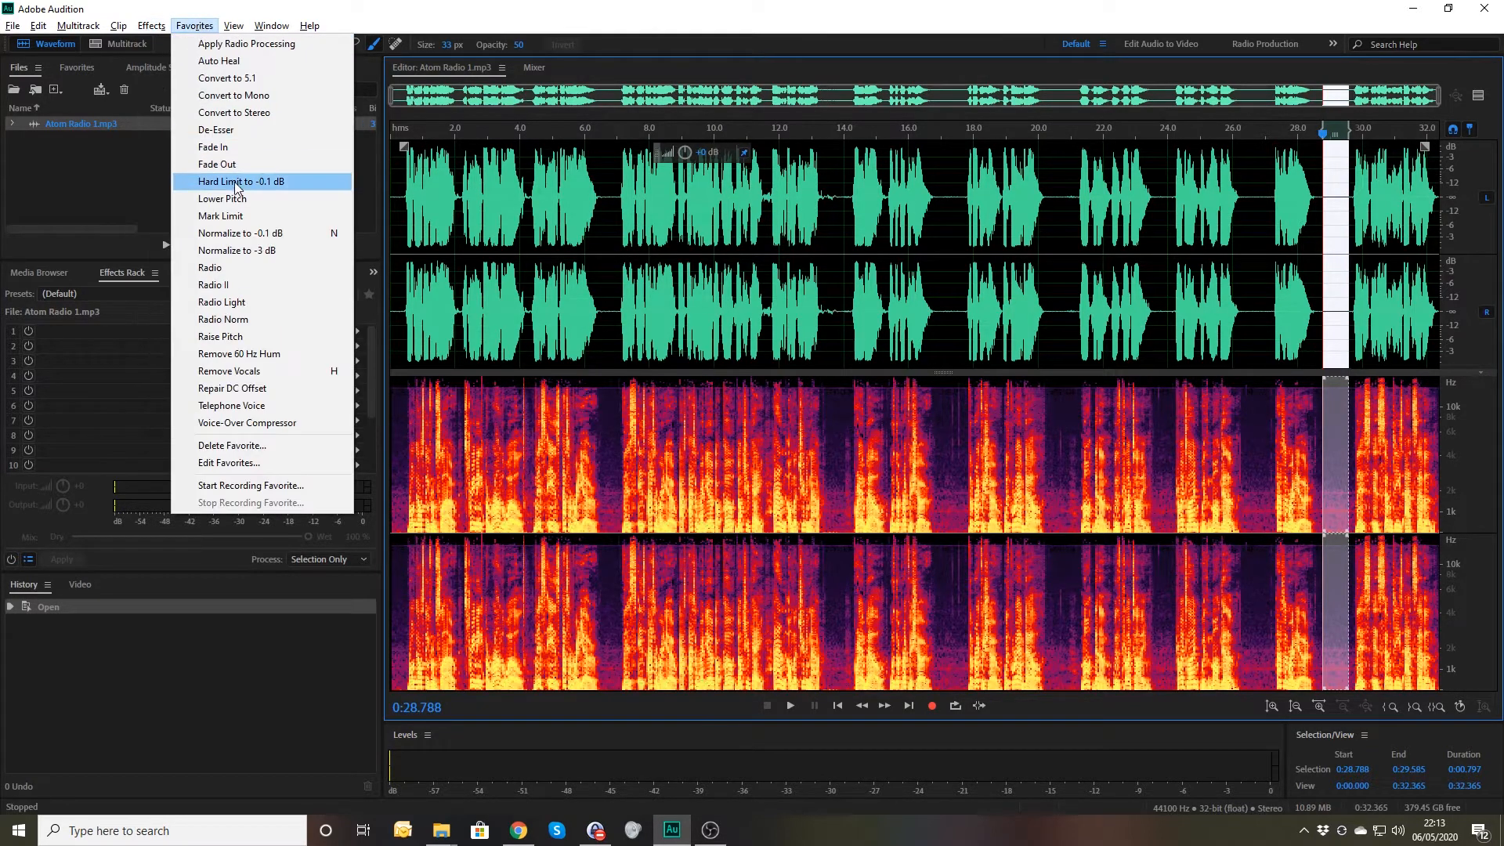
click(239, 232)
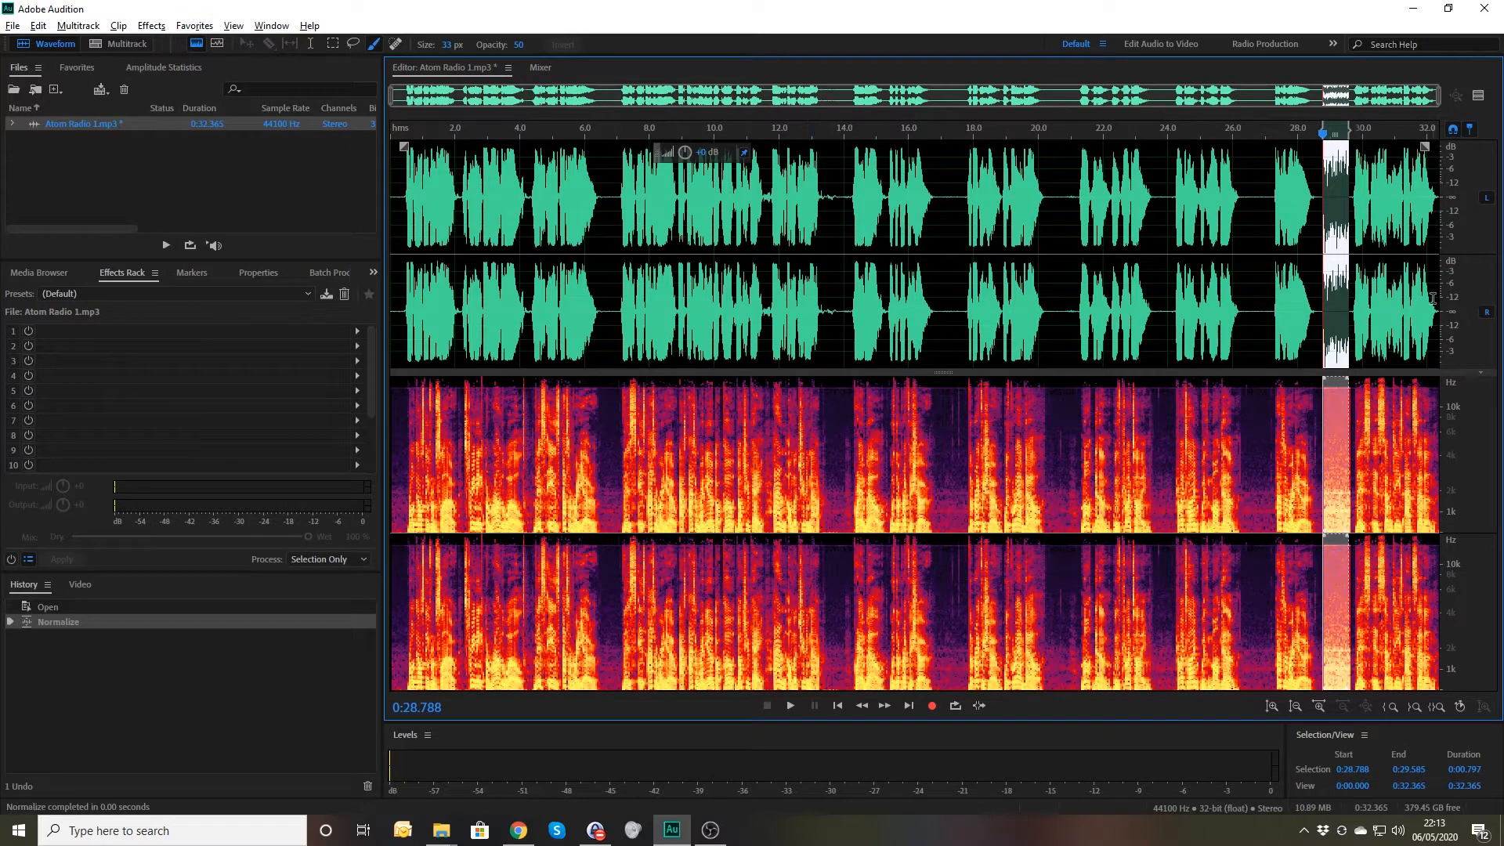
Play the normalized gap with loop playback enabled, and undo the normalization
click(955, 706)
key(space)
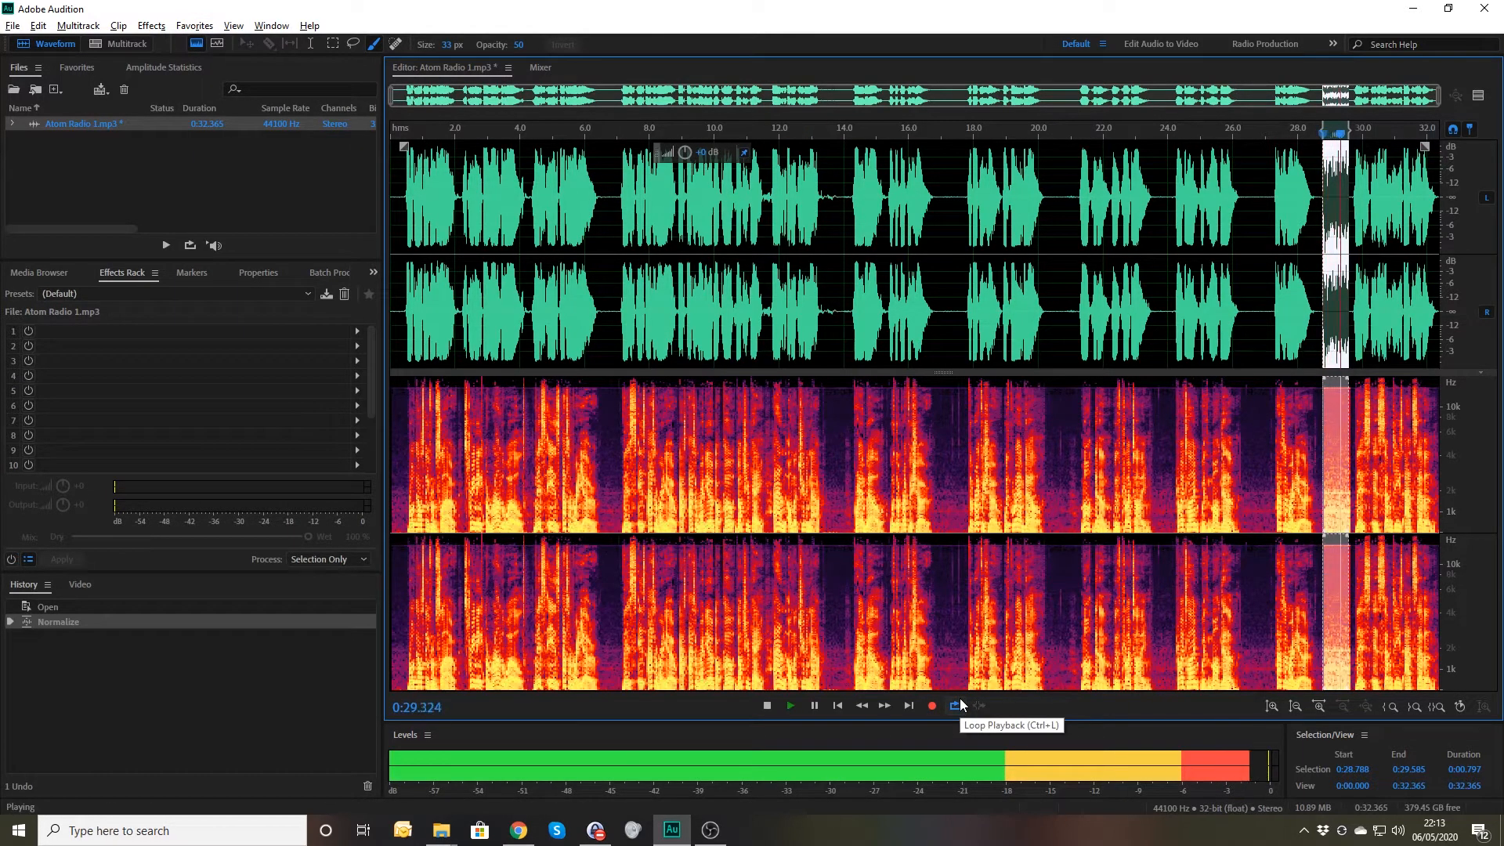
key(space)
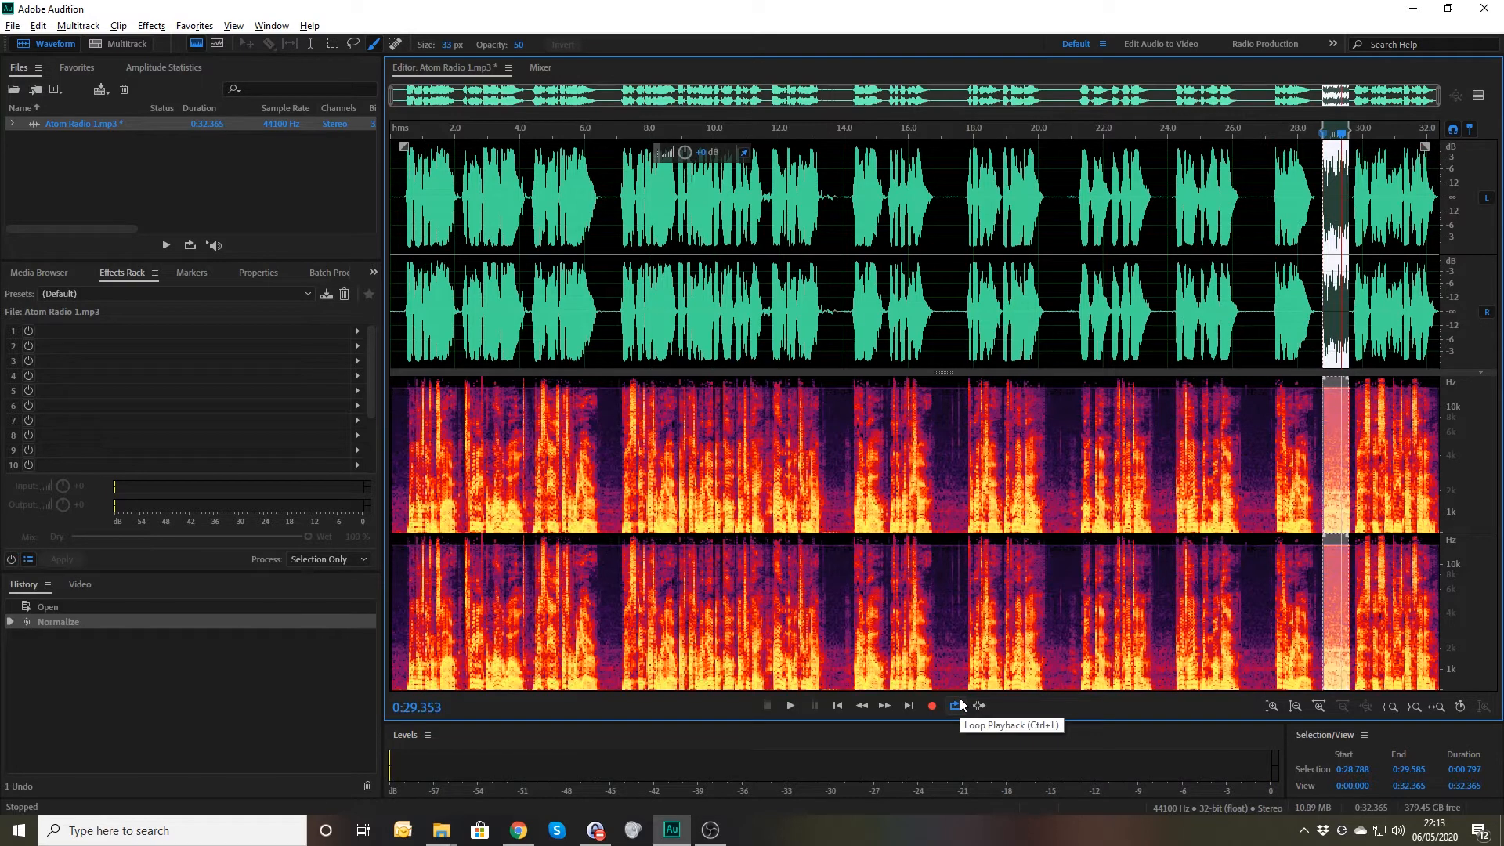
key(ctrl+z)
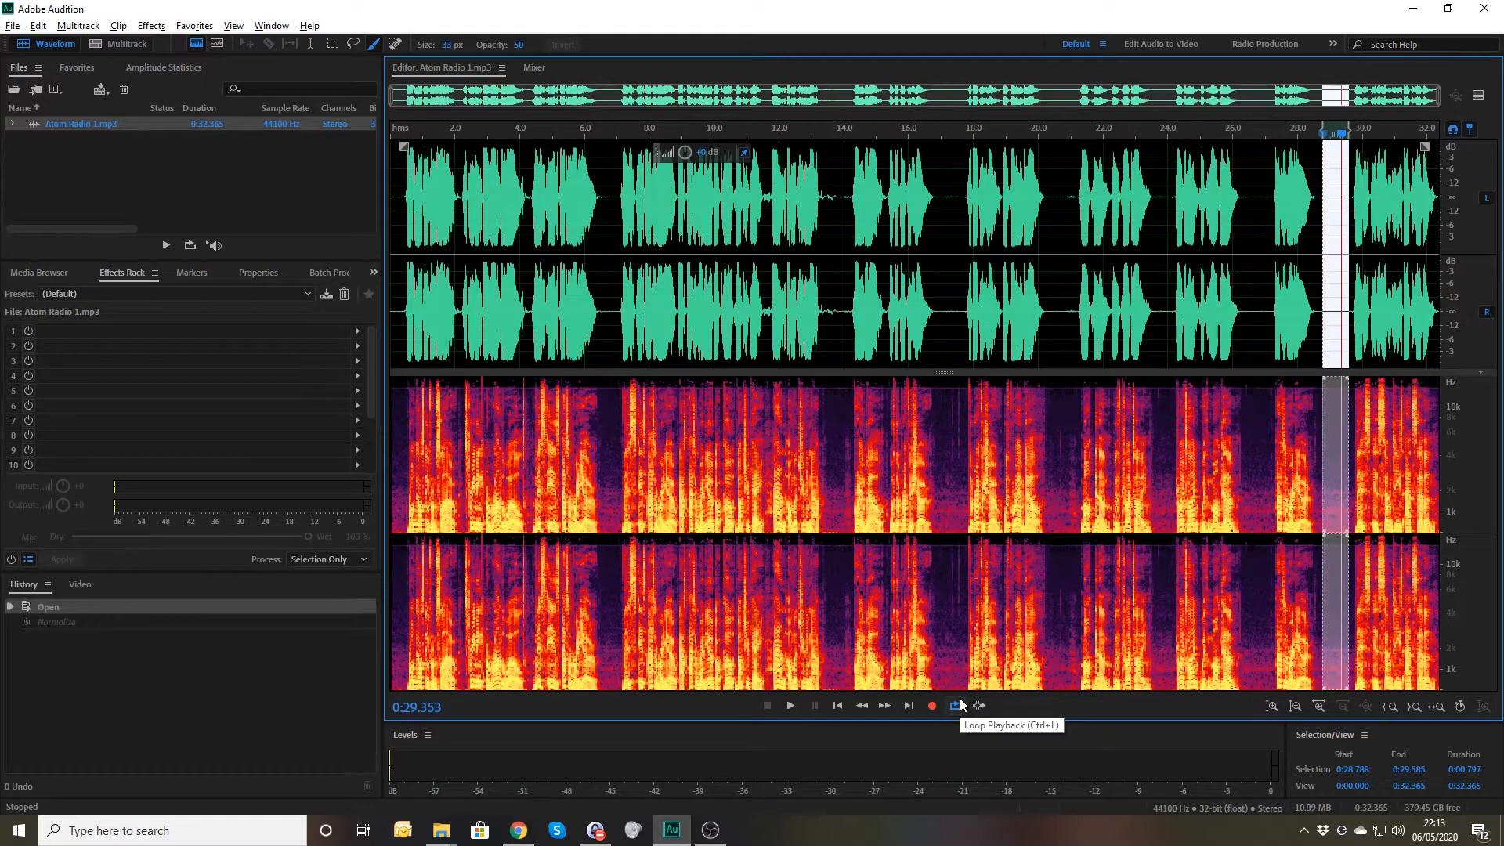
Play the recording from about 0:26.564 to hear the background noise, and move the playhead to the end of the file
click(1251, 299)
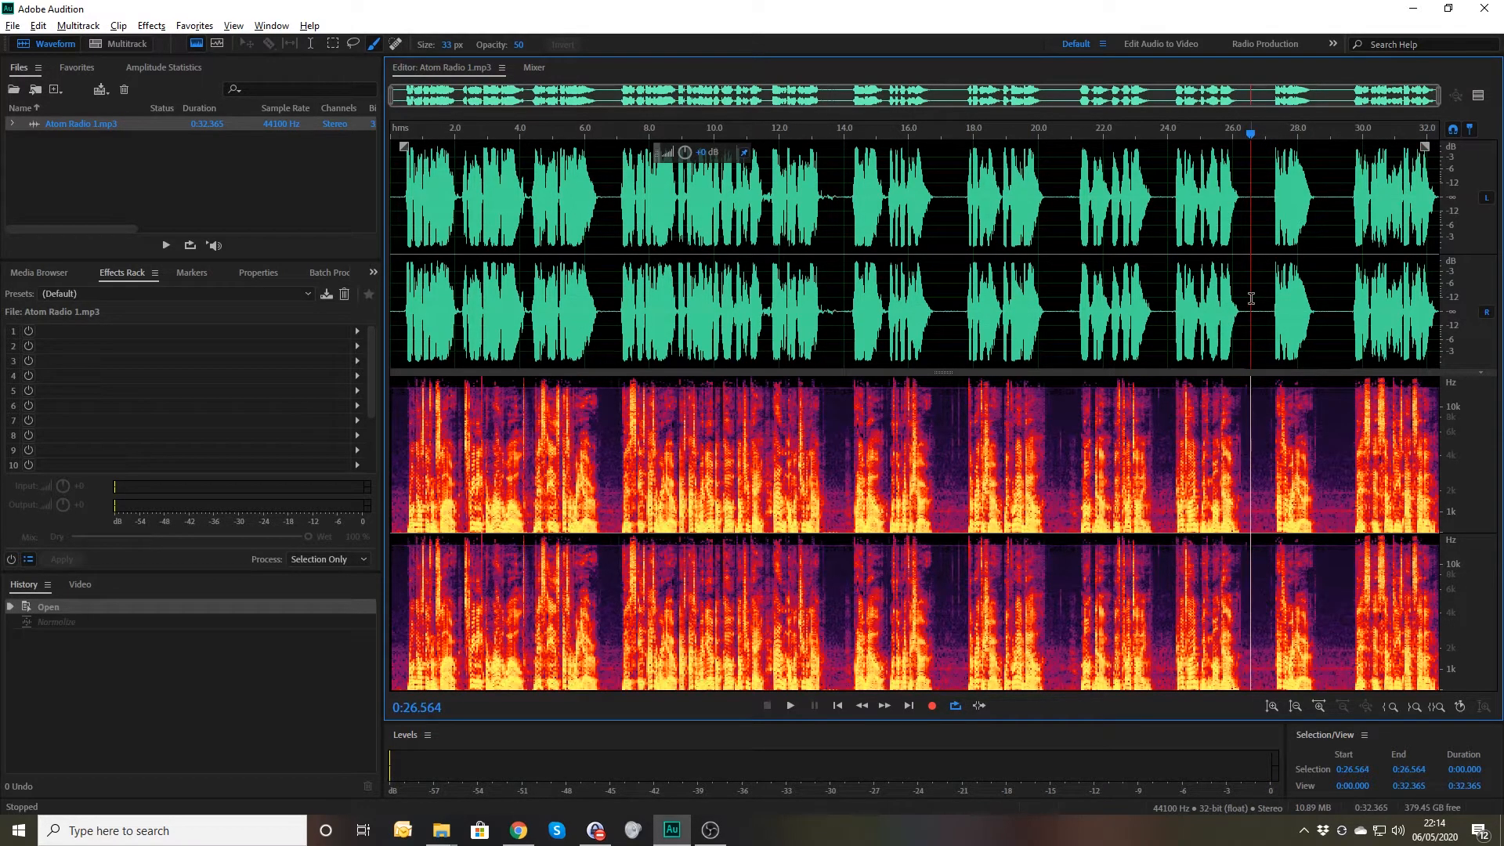
key(space)
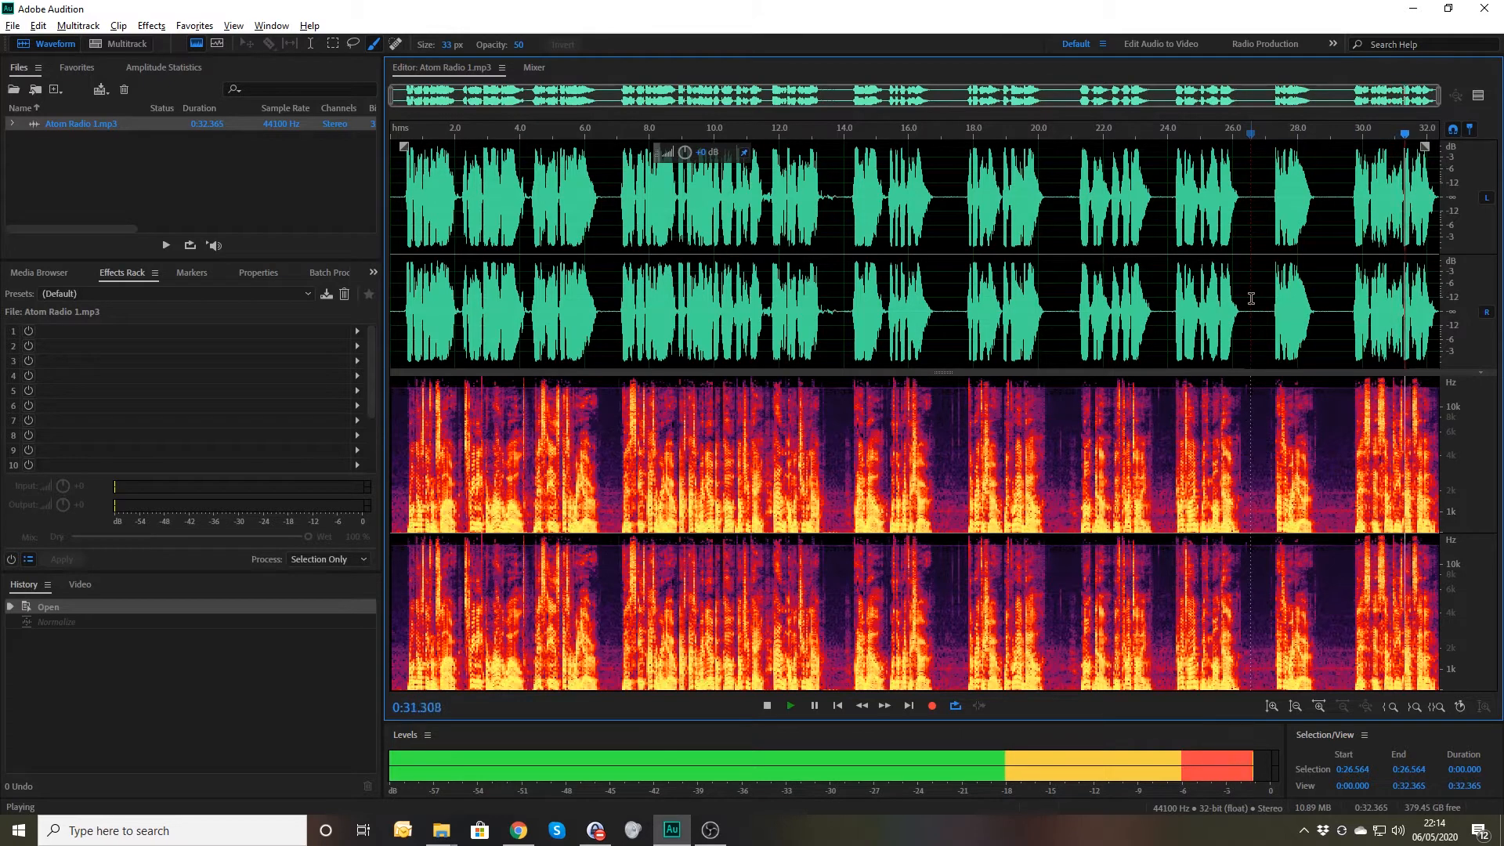
key(space)
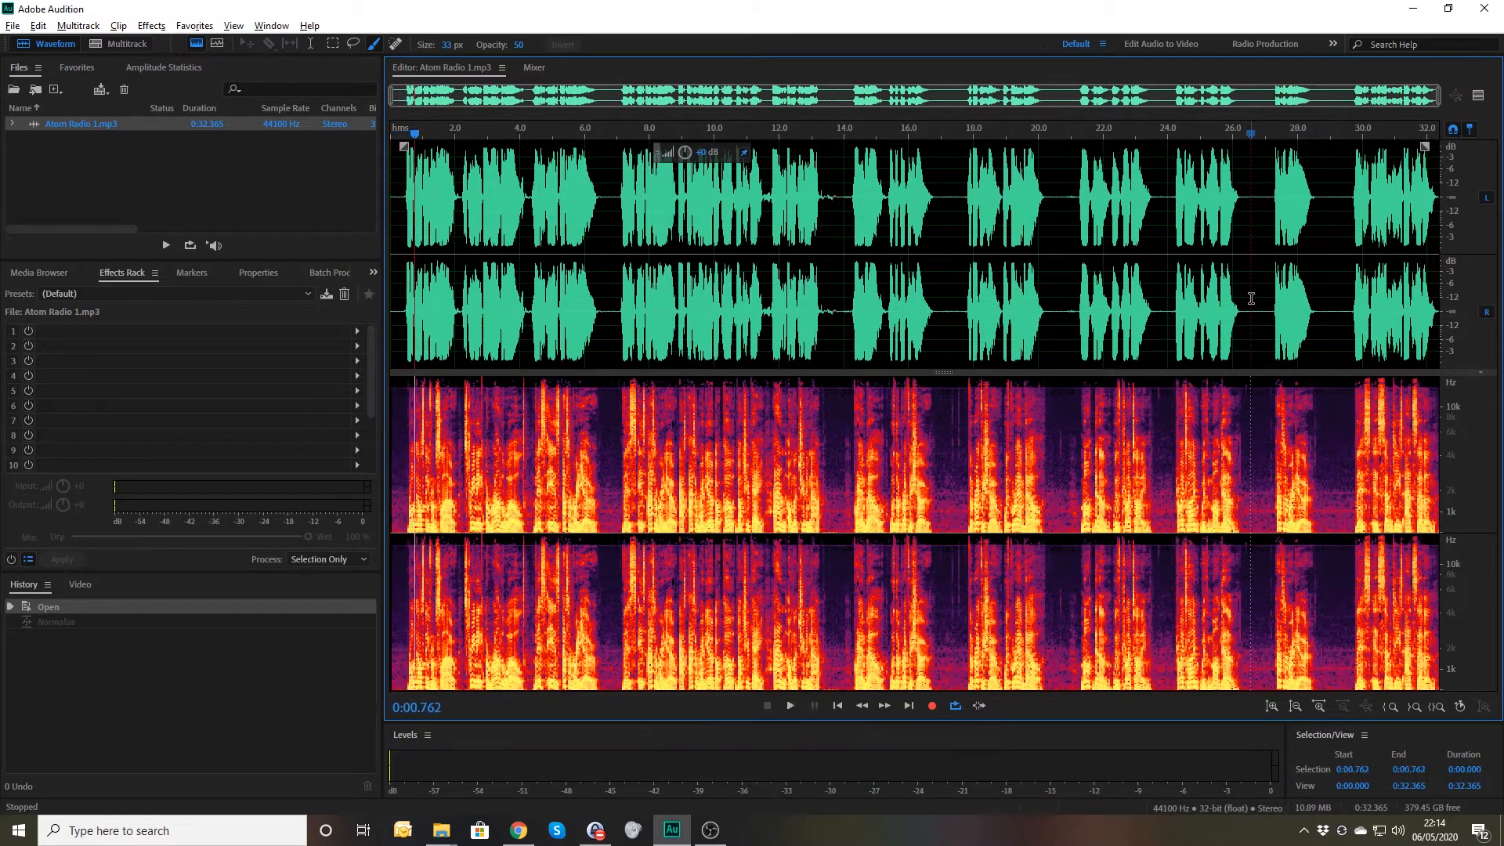
key(End)
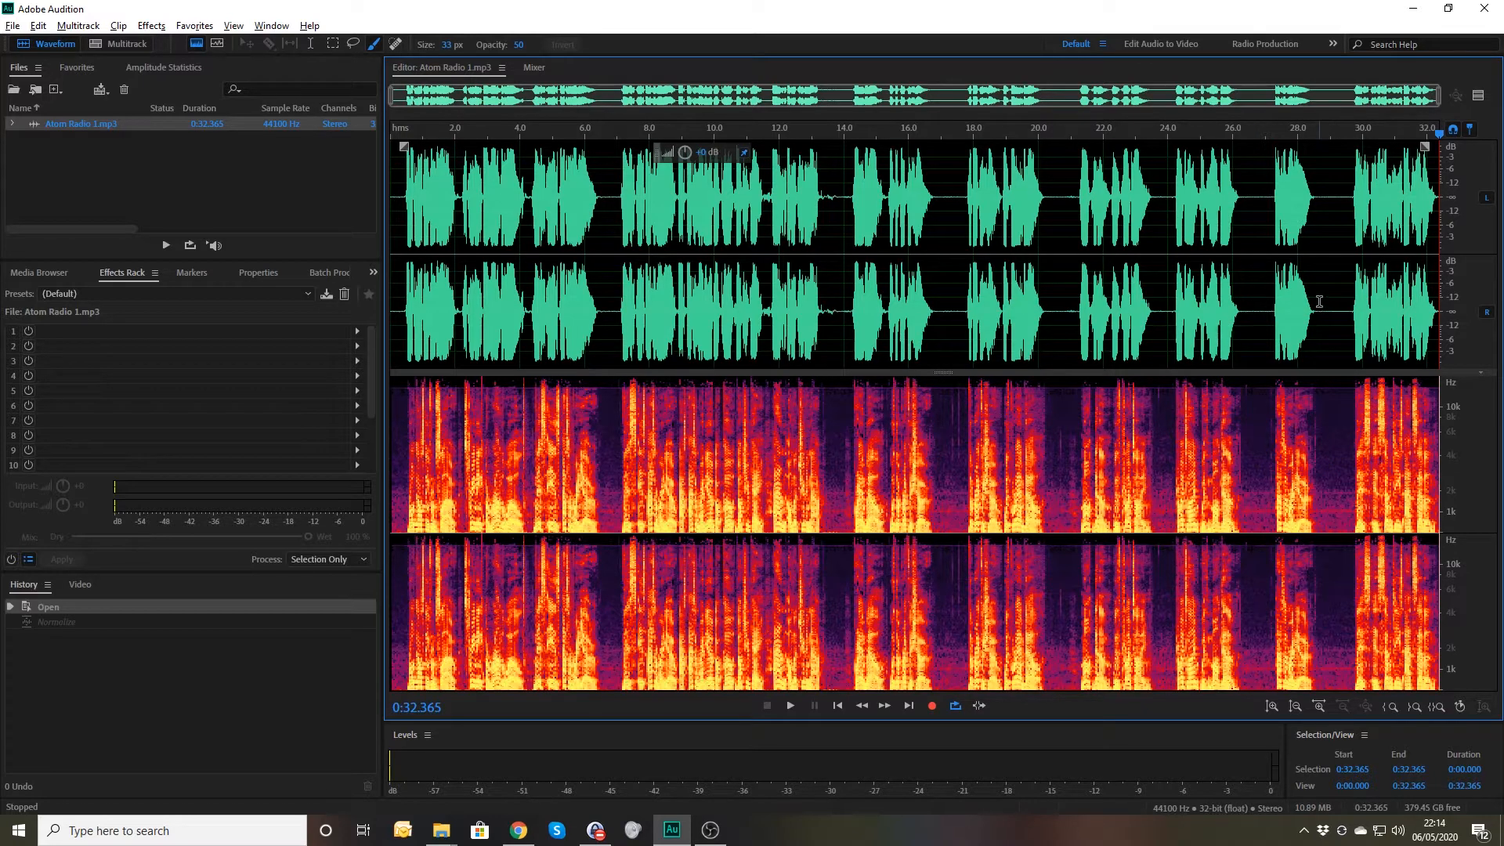
Listen closely to the quiet gap between the last two phrases, starting at about 0:28.6
click(1317, 133)
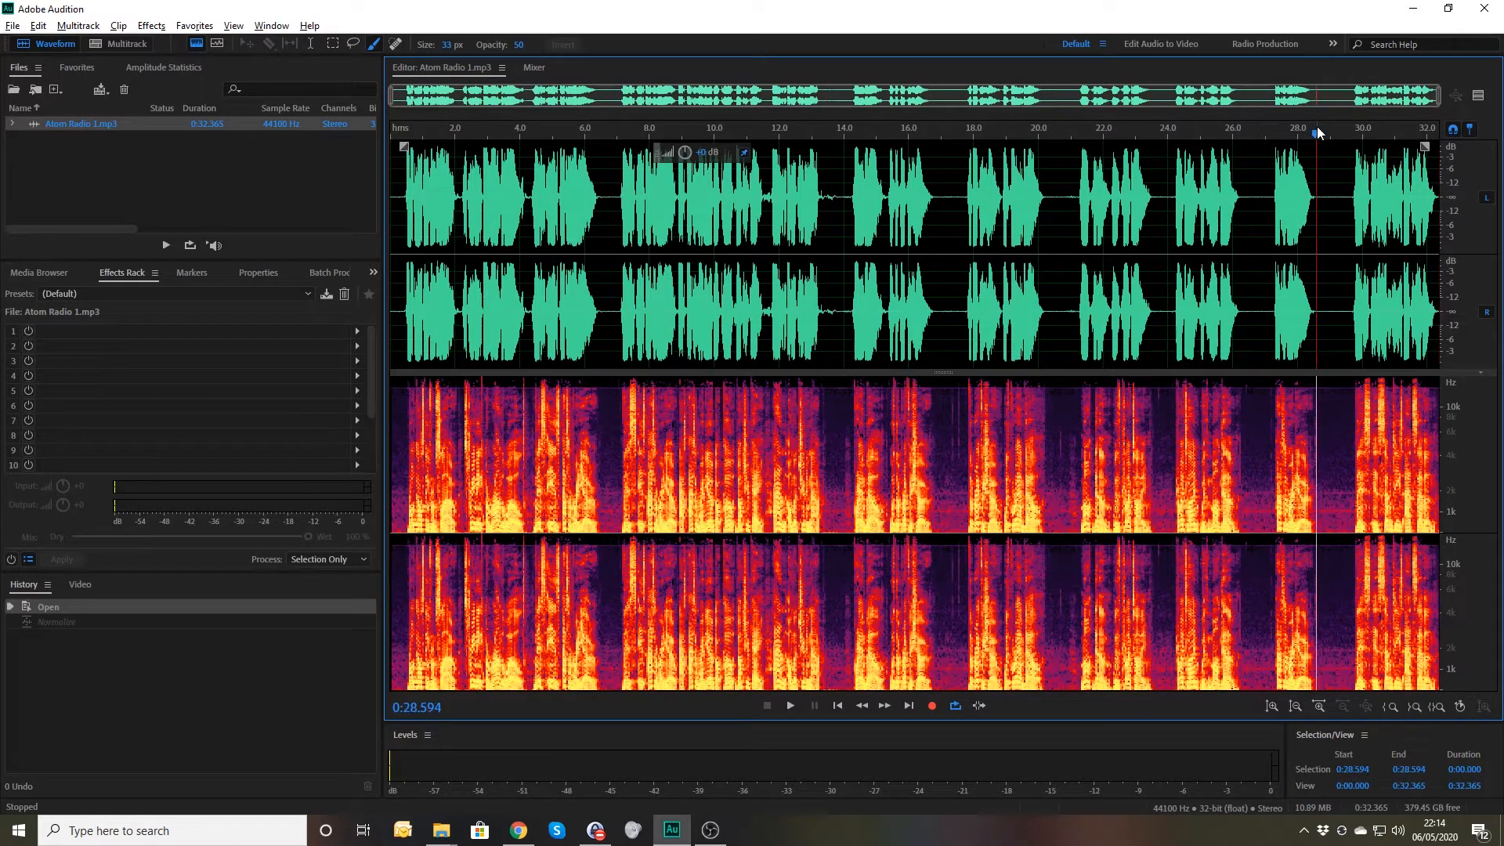
scroll(1318, 133, up, 7)
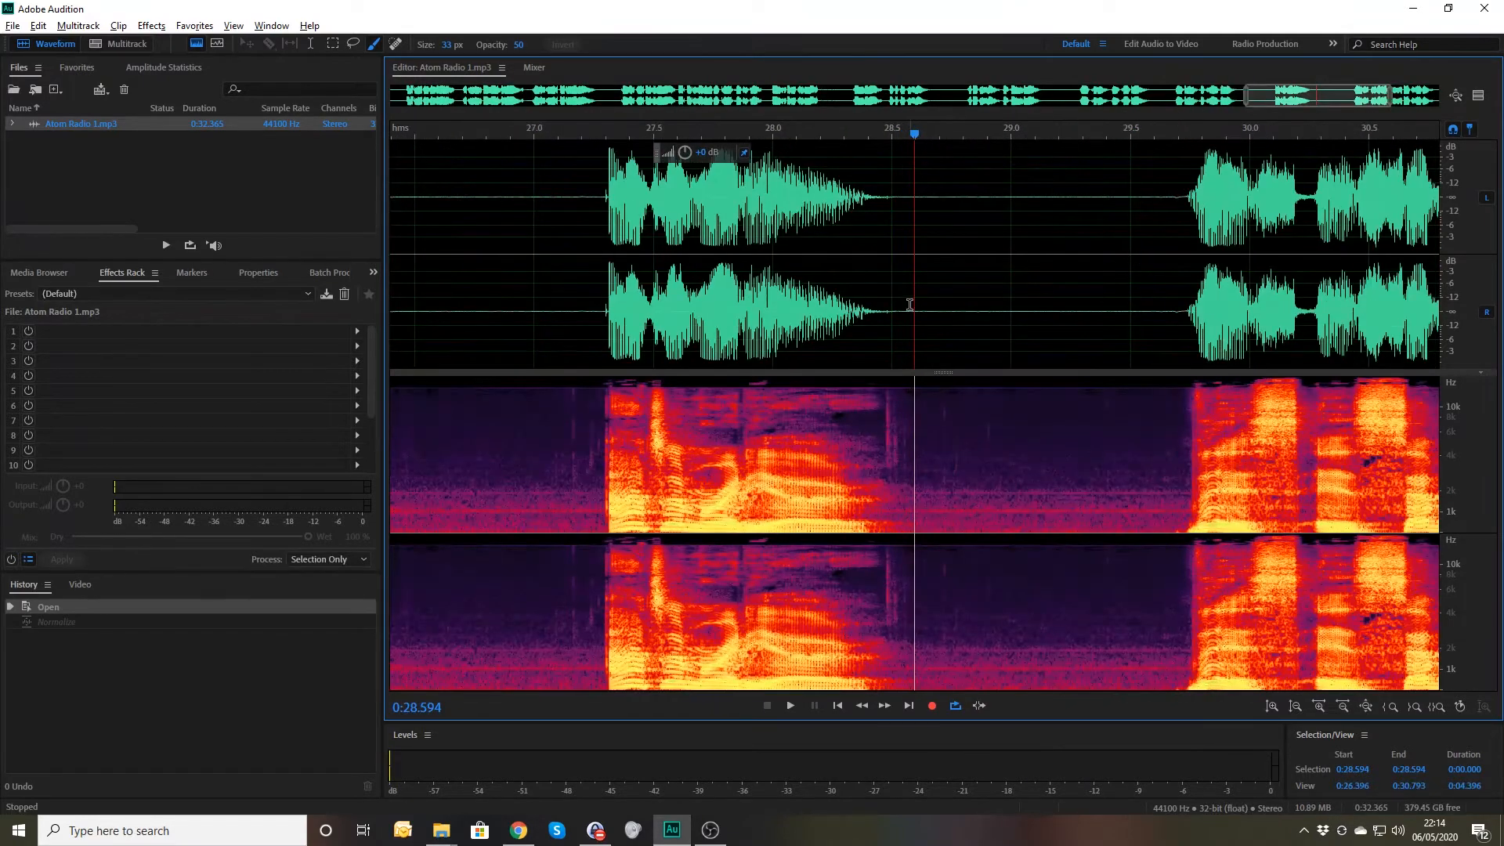
click(910, 305)
key(space)
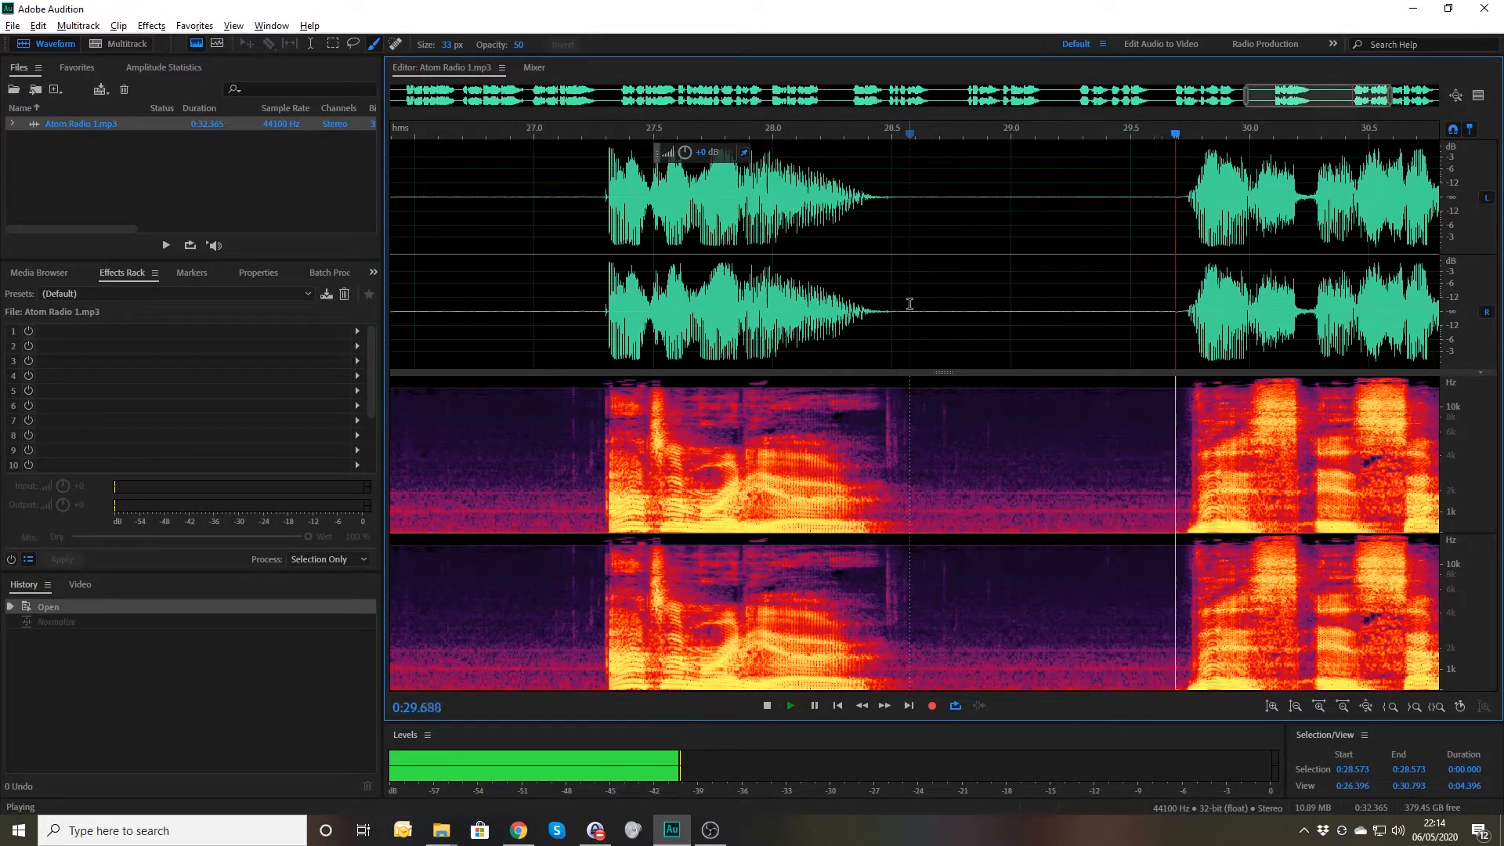
key(space)
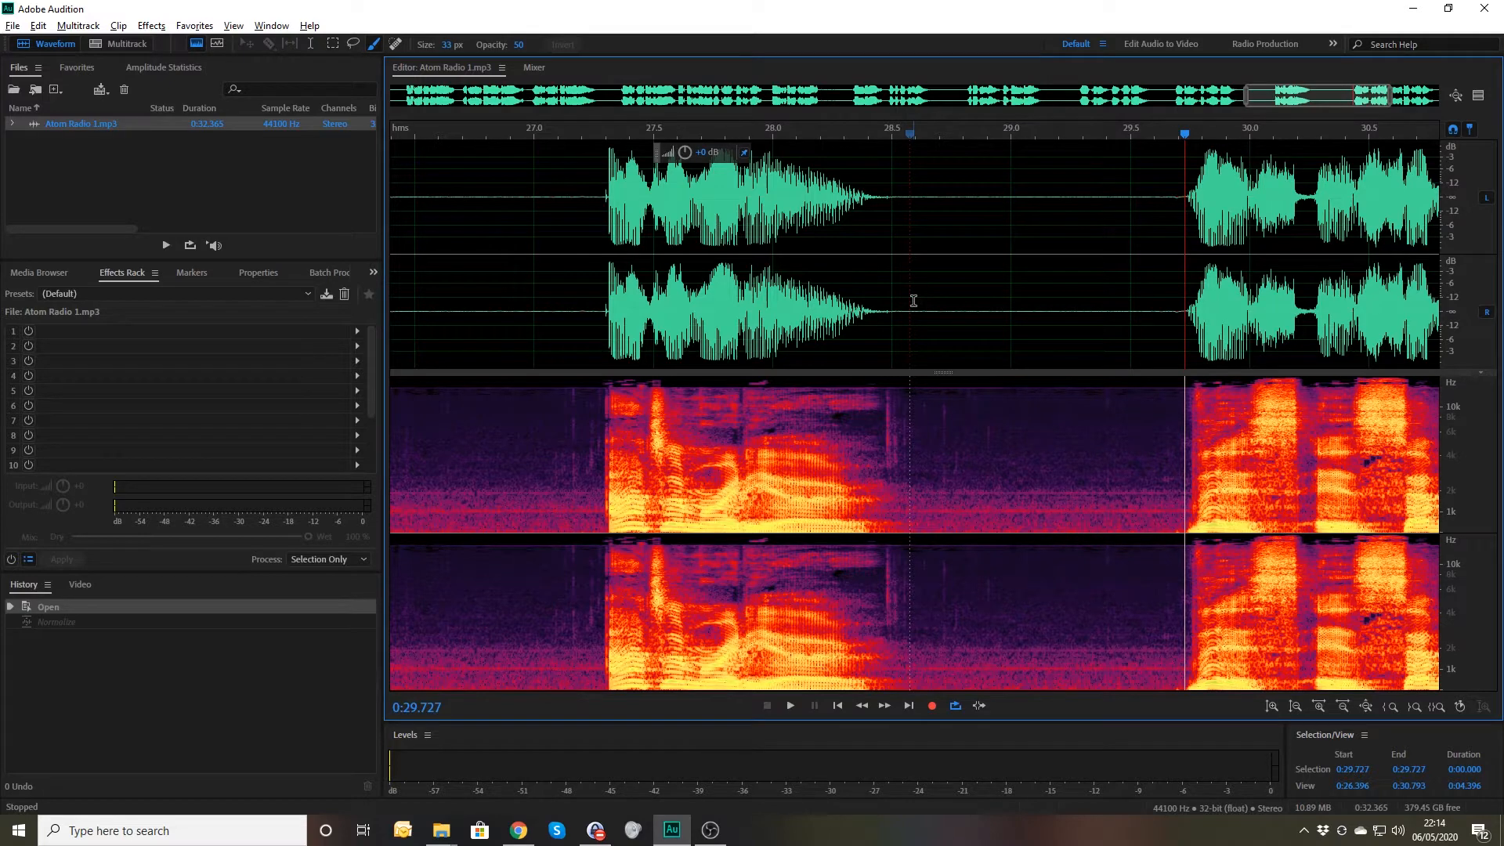
click(913, 300)
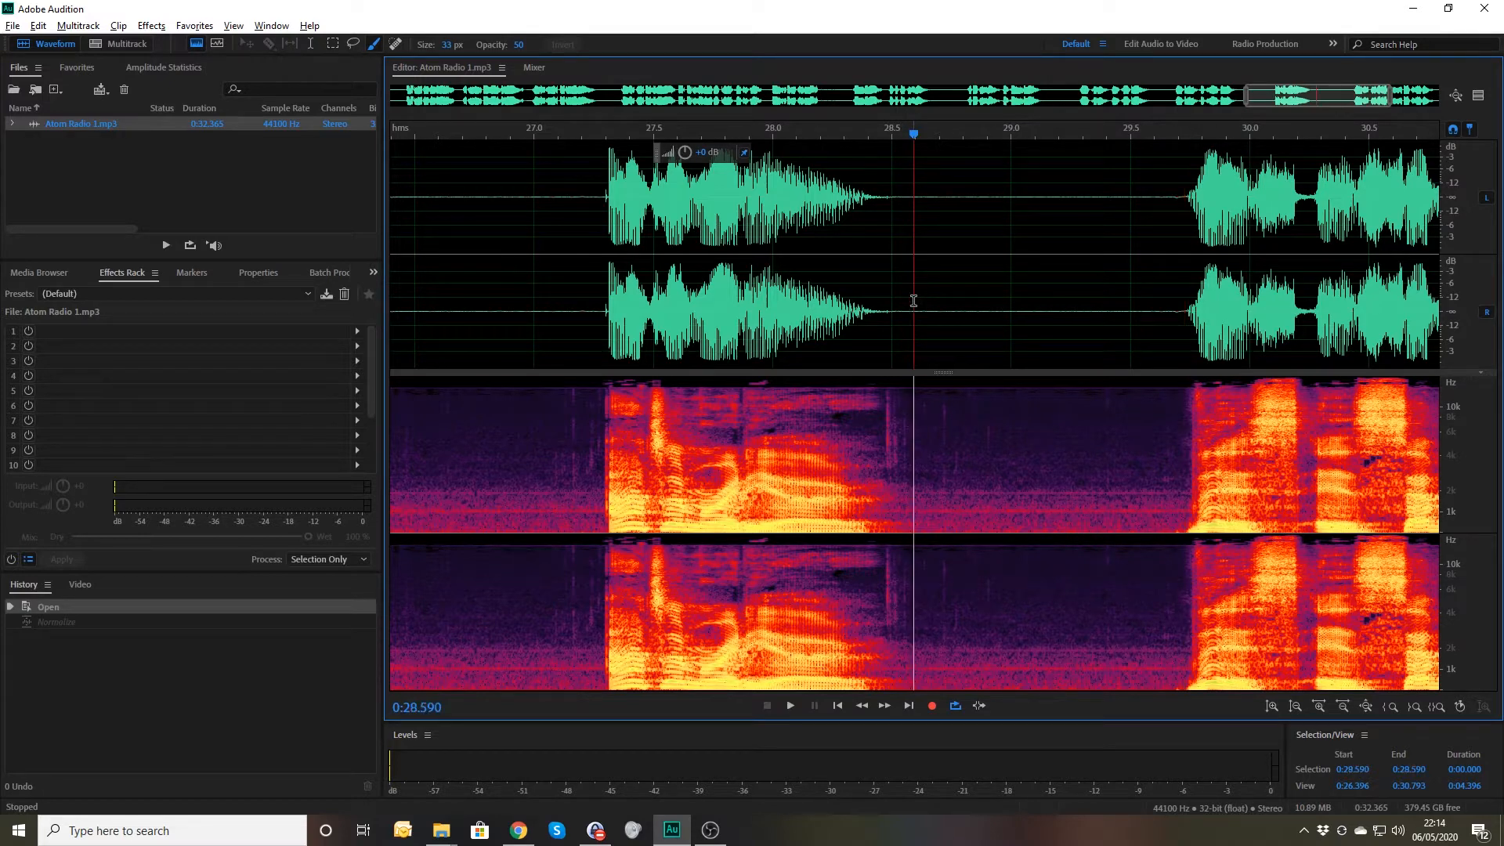
key(space)
key(space)
Select the quiet gap from about 0:28.590 to 0:29.719, scan its amplitude statistics and examine the full results enlarged
drag(913, 300, 1182, 318)
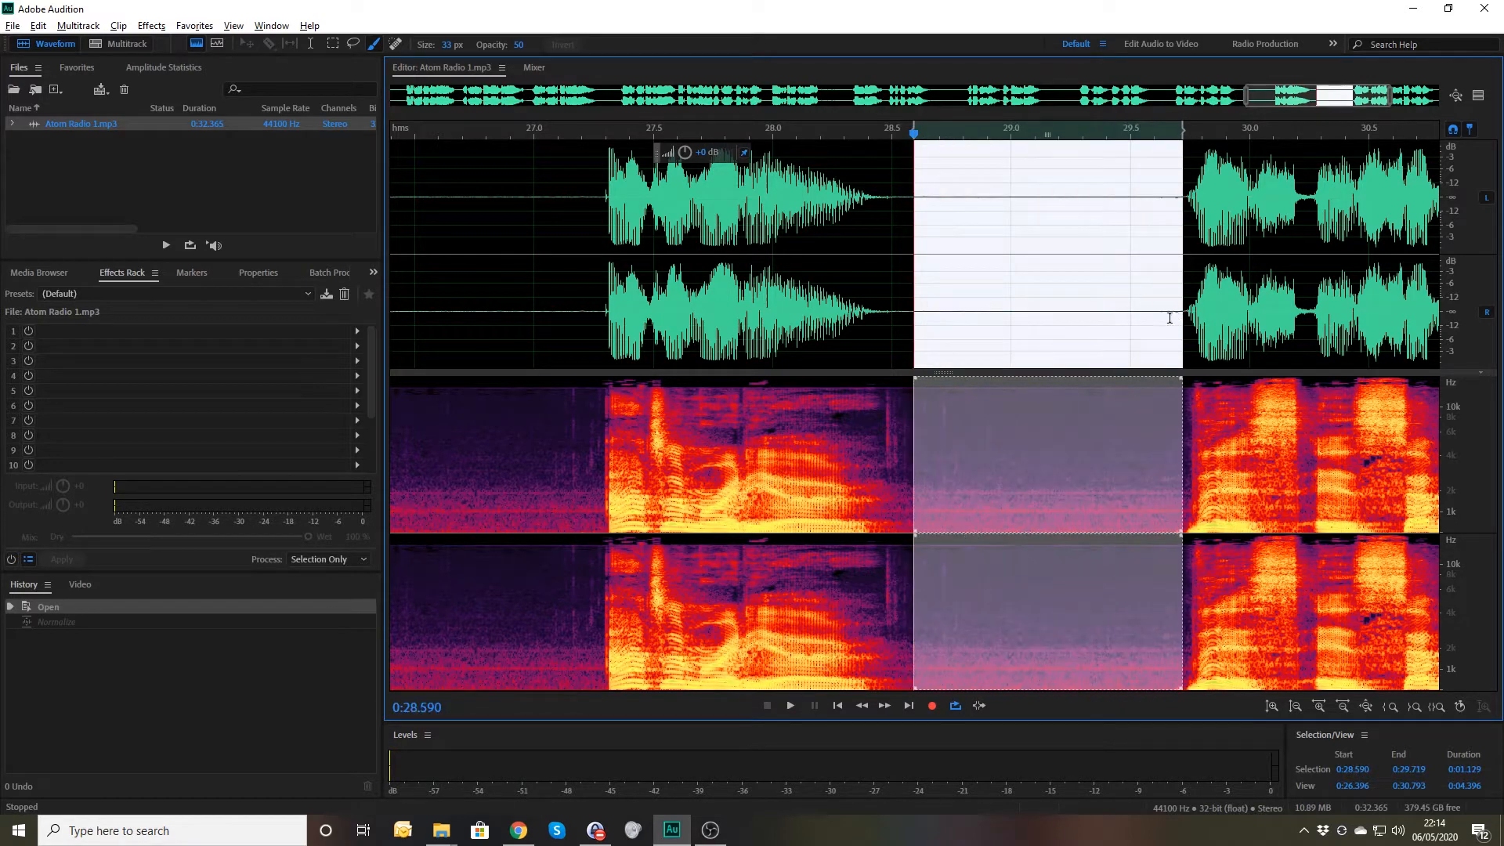
click(167, 67)
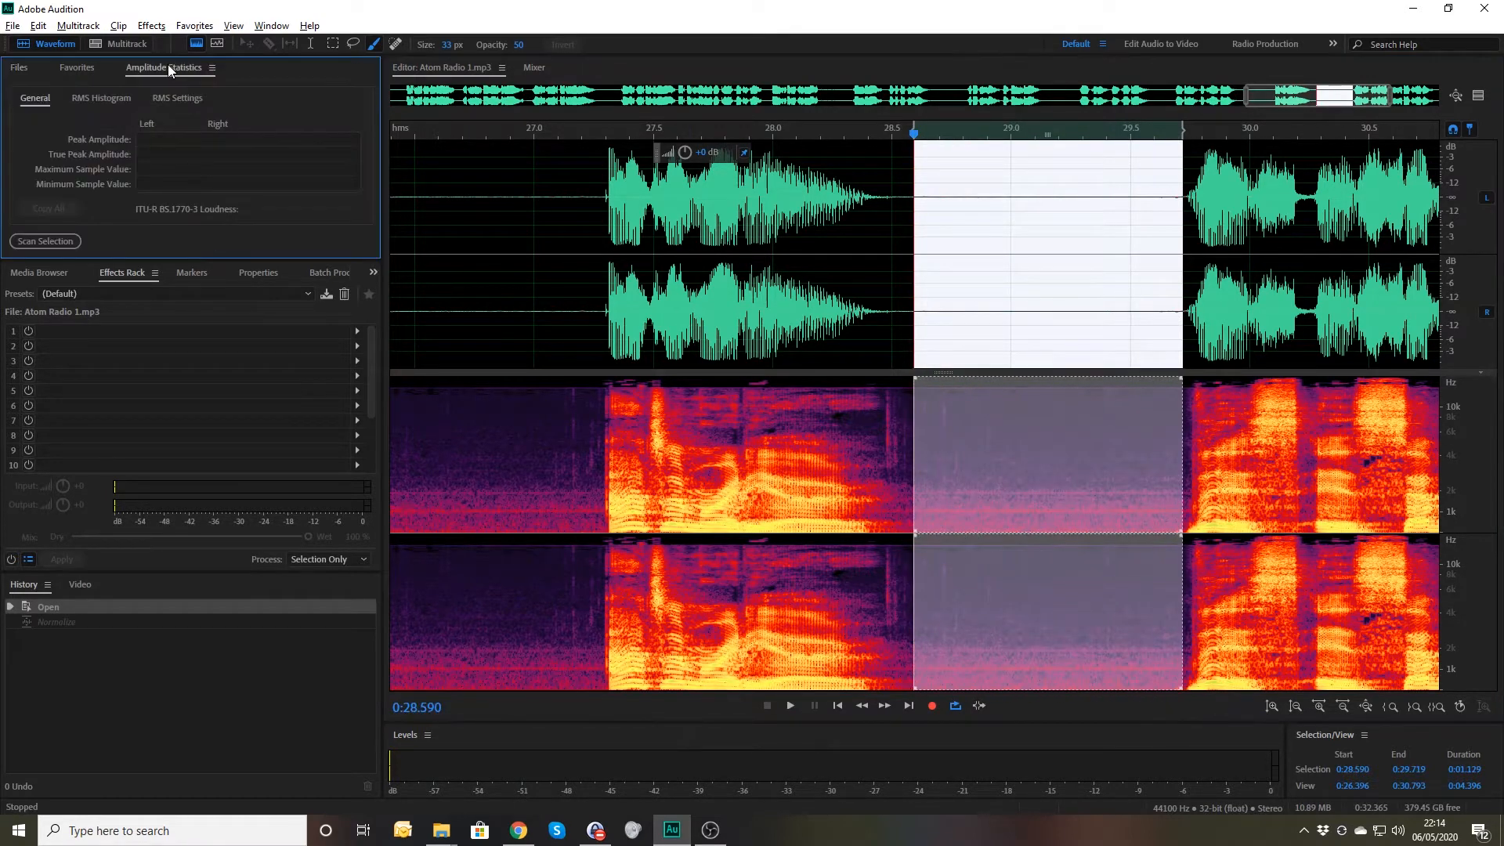
click(280, 27)
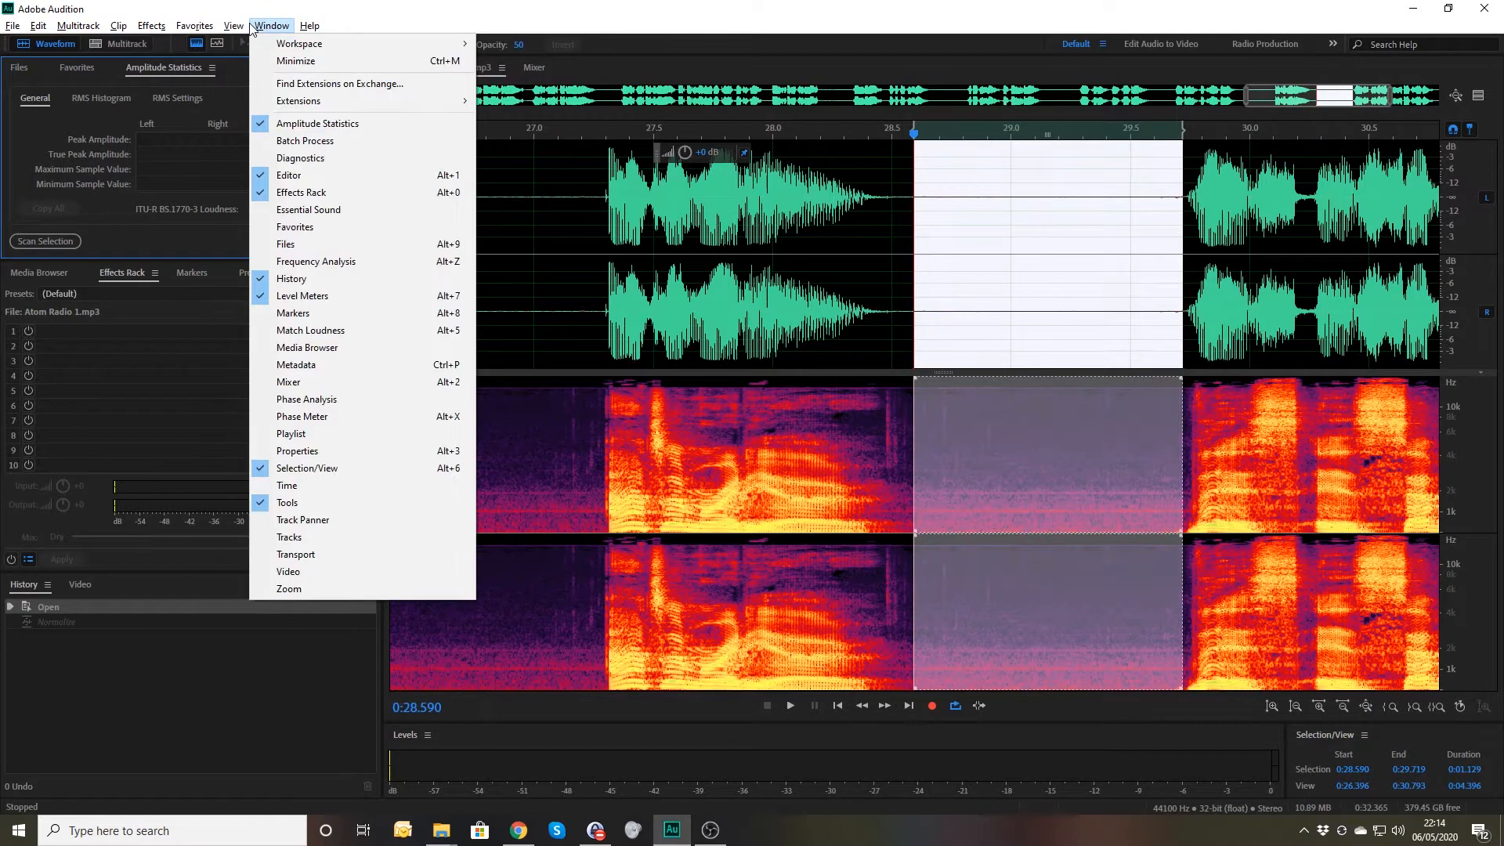
click(44, 242)
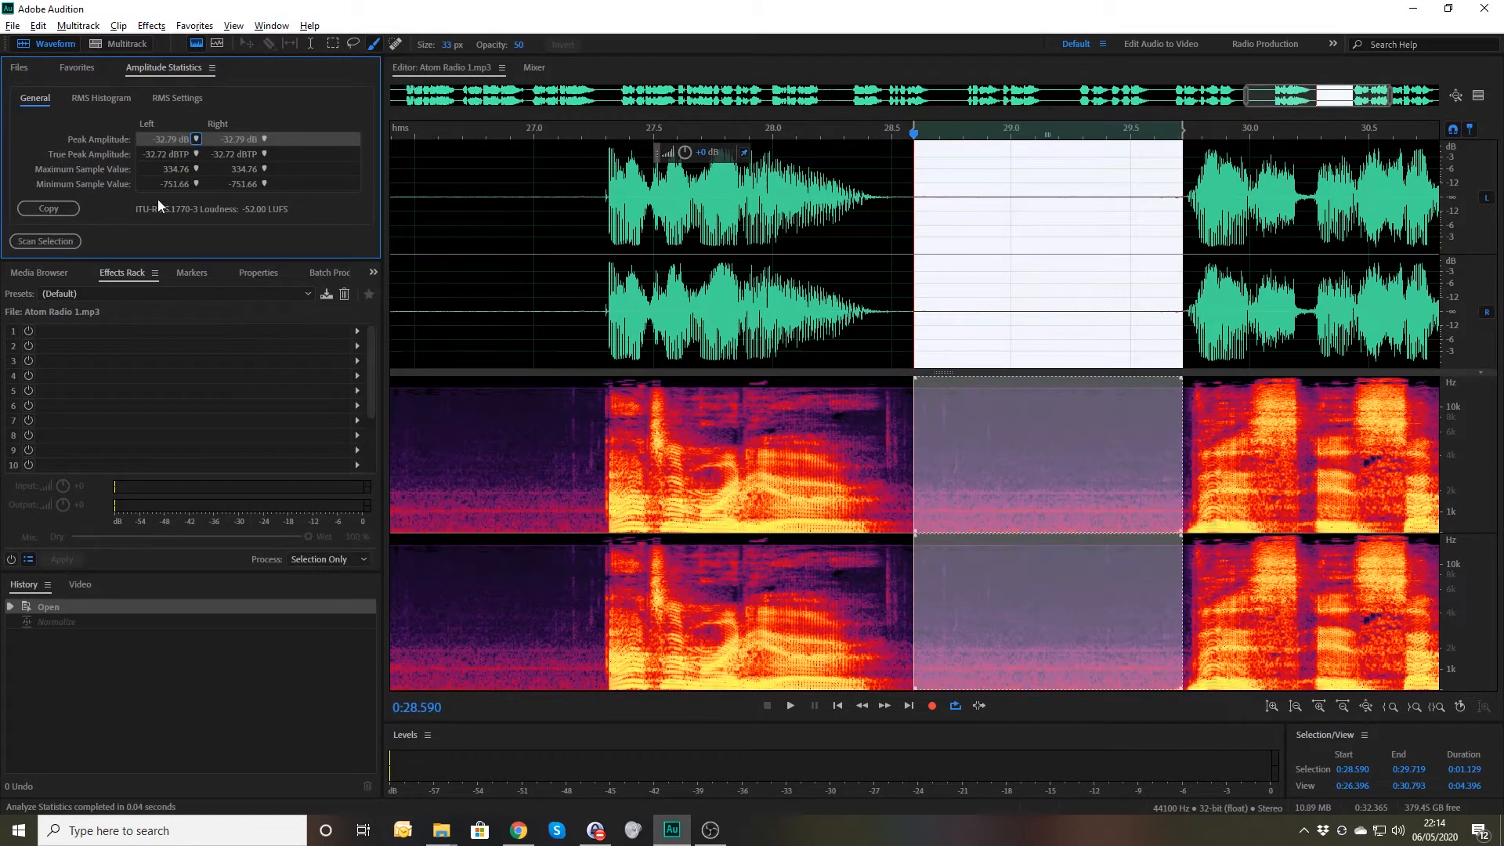
key(grave)
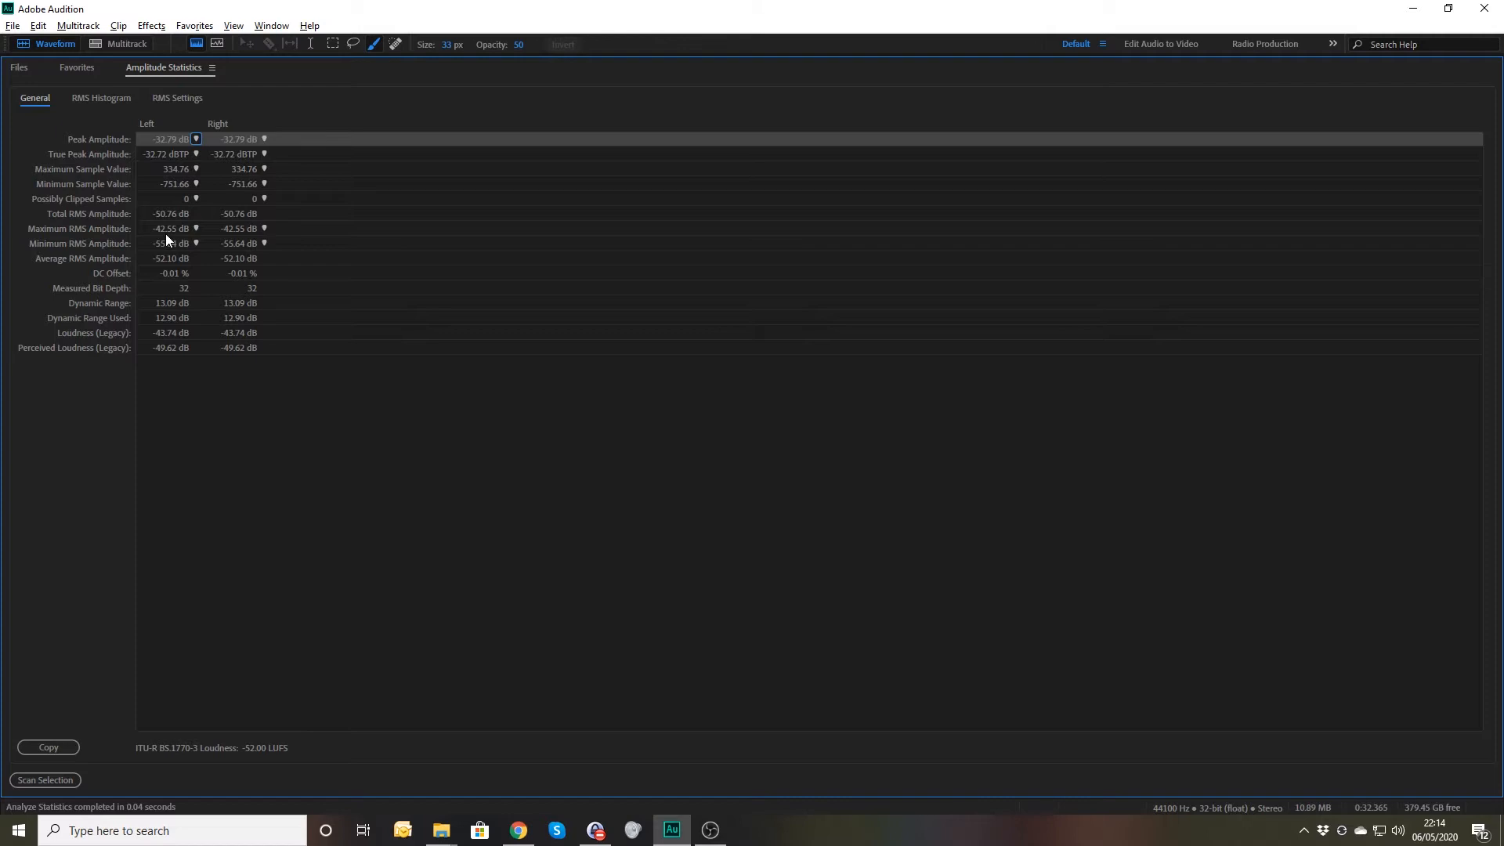
key(grave)
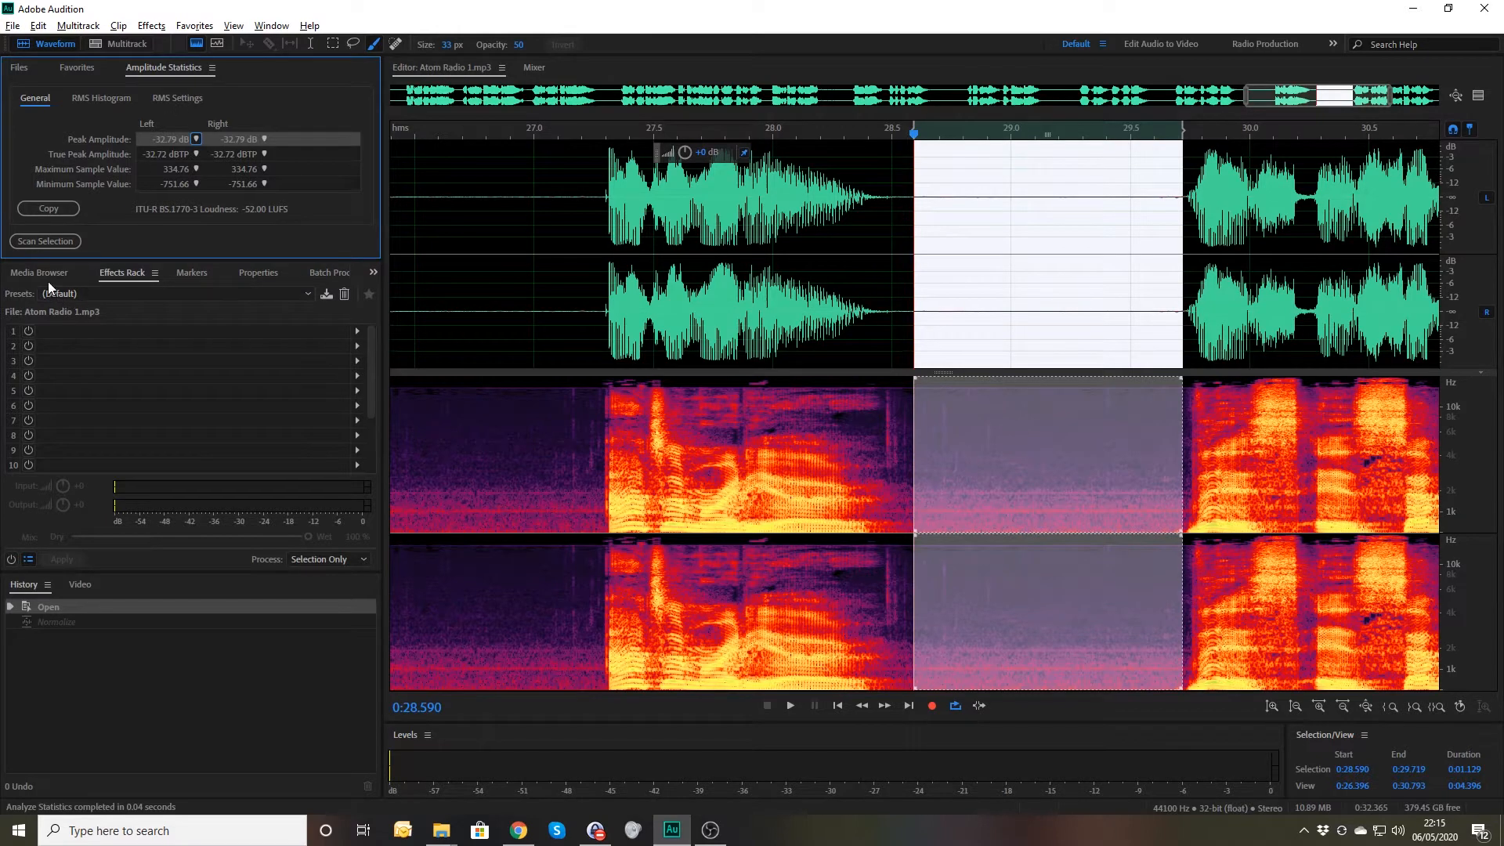
Clear the selection and add the Dynamics effect to the first slot of the effects rack
click(479, 298)
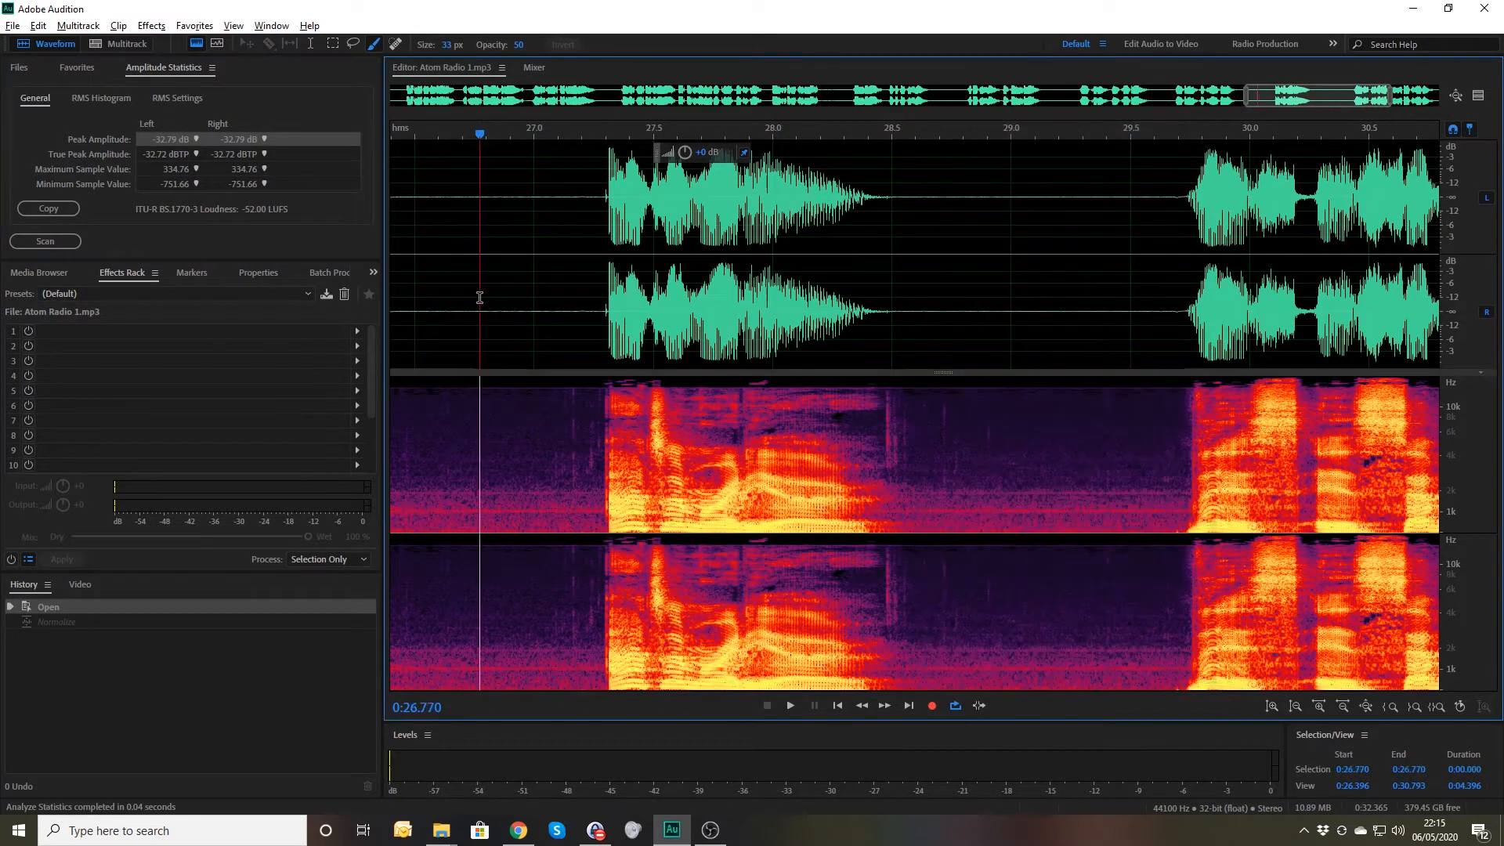
key(backslash)
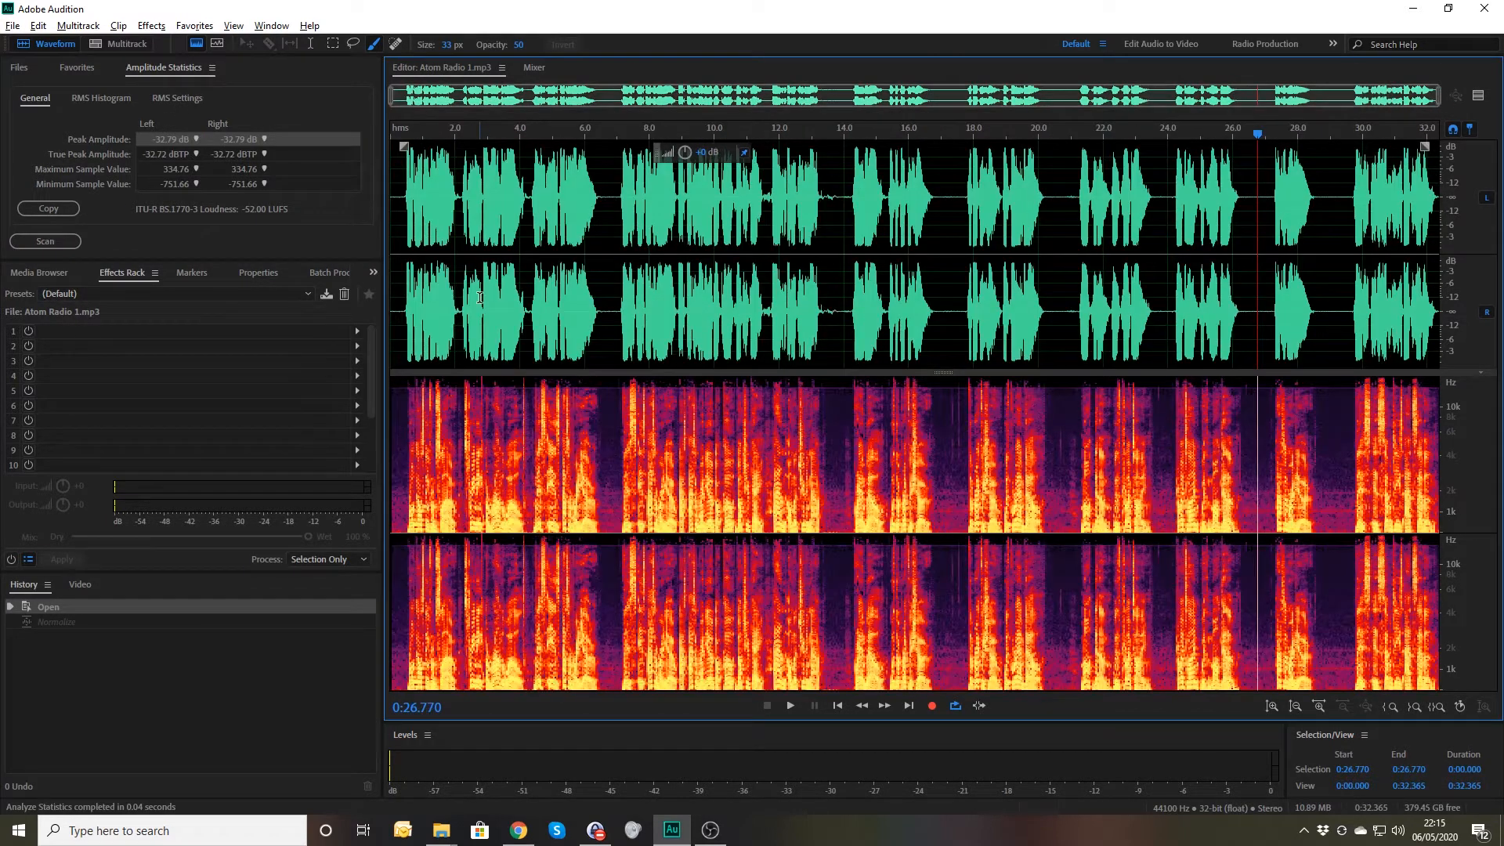
click(356, 330)
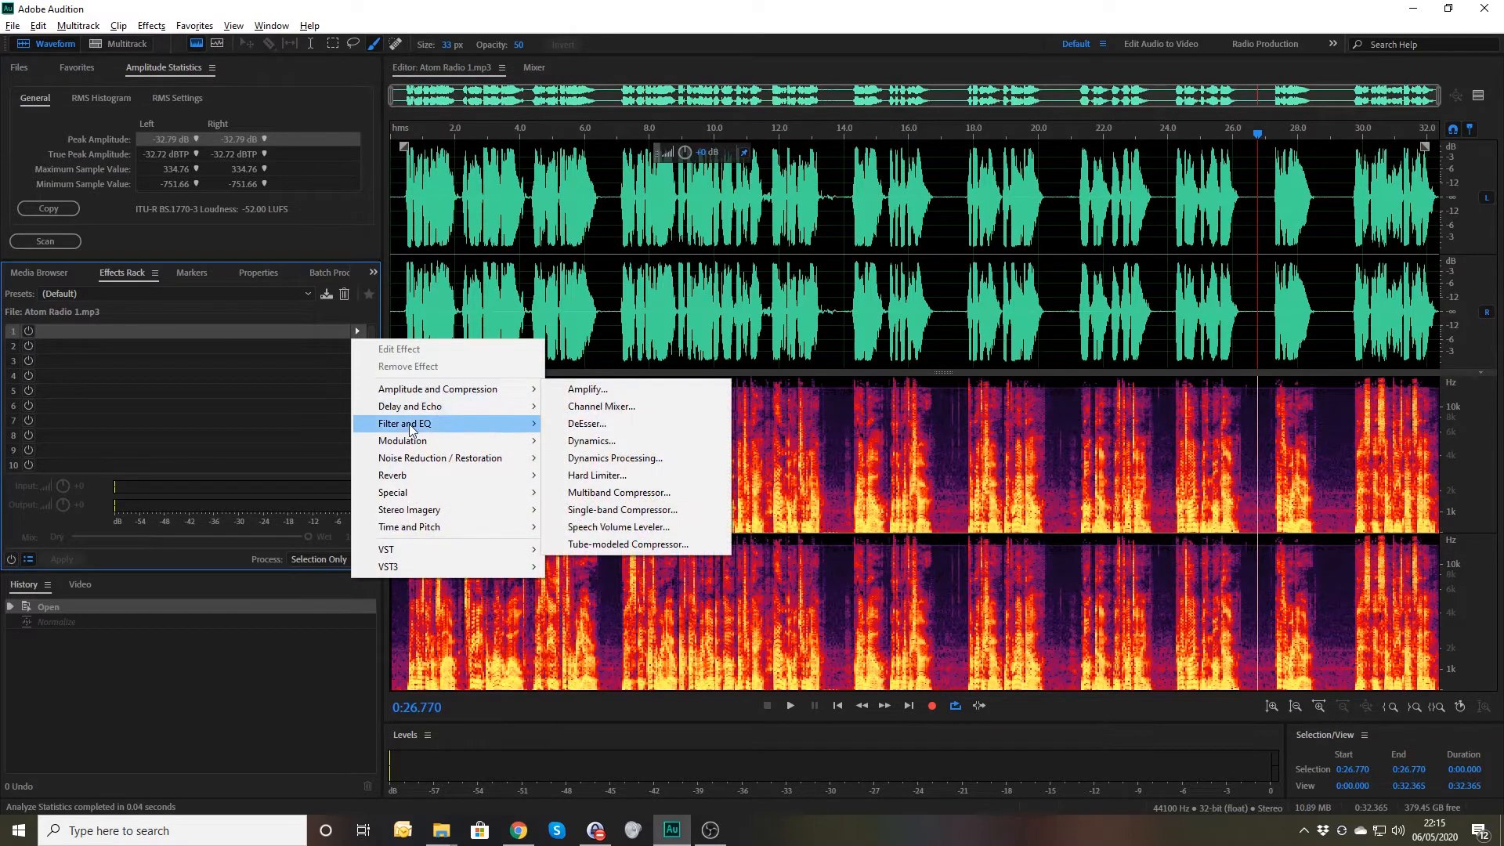
mouse_move(431, 388)
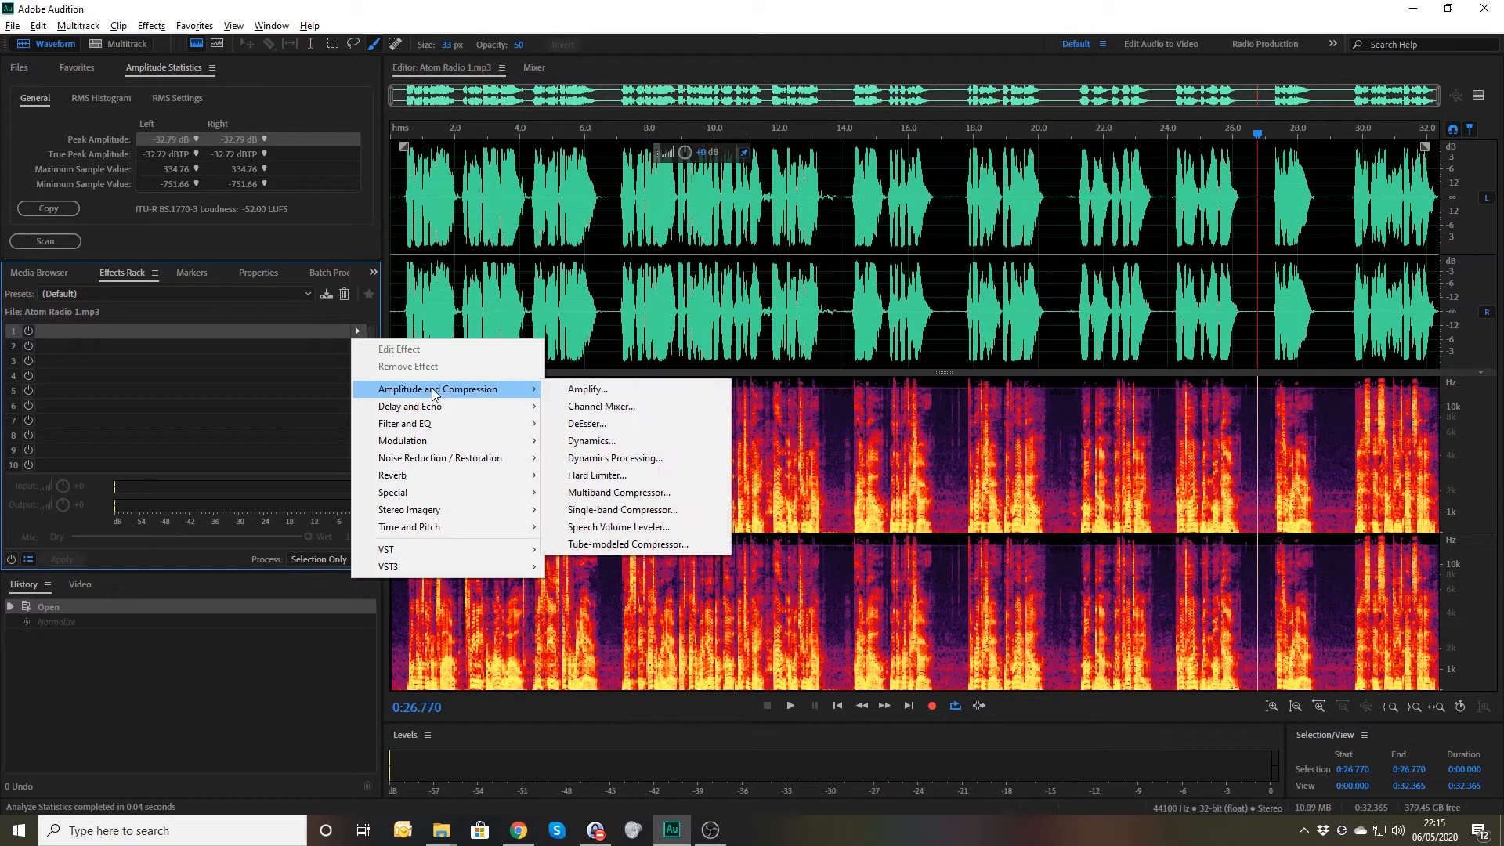
click(600, 443)
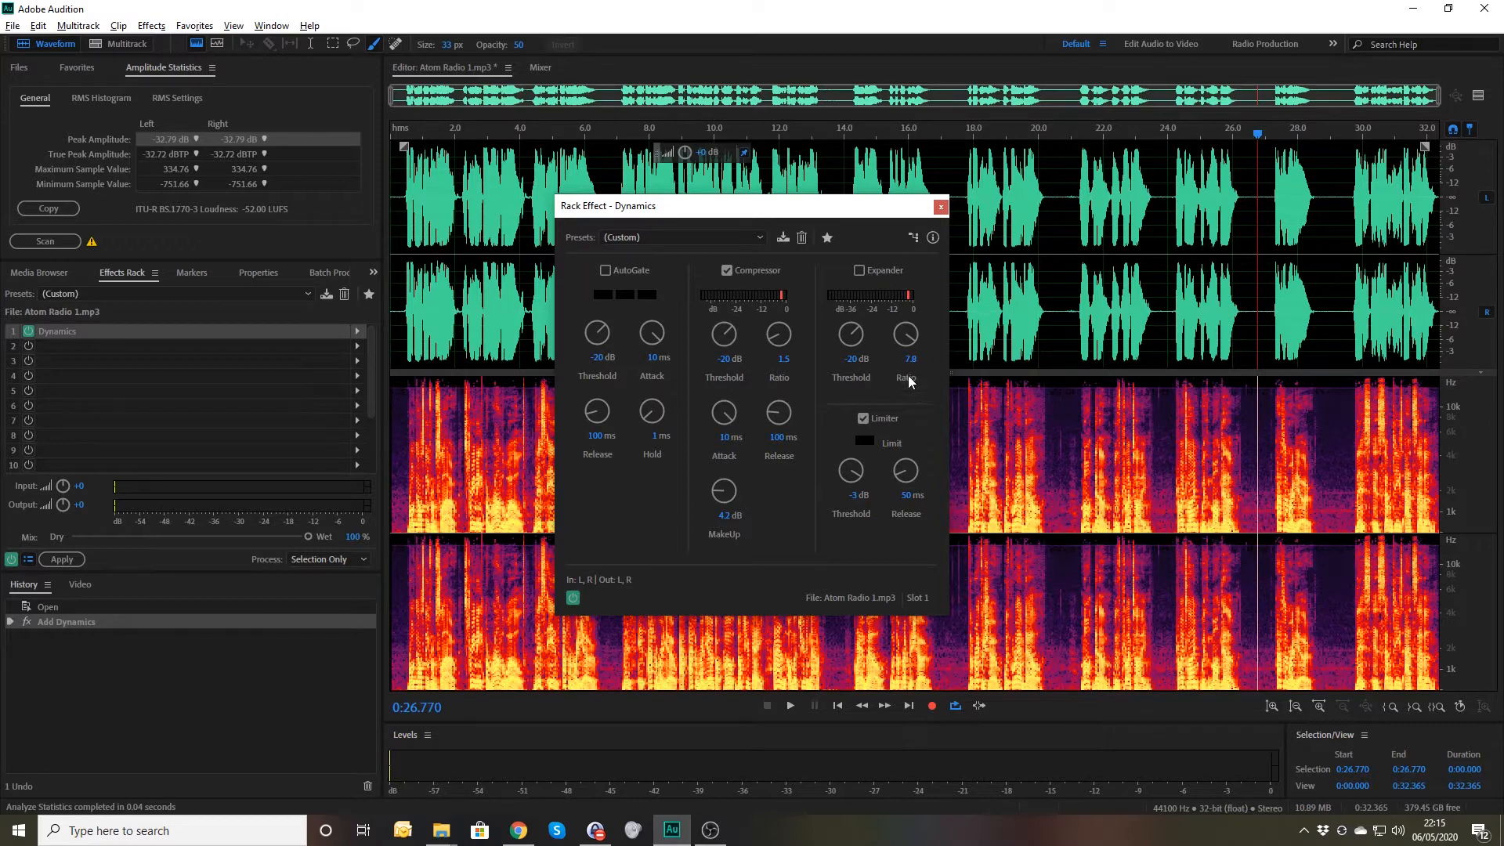
Enable the Expander with a threshold of -42.5 dB and a ratio of 3, and show the preview editor
click(859, 271)
click(853, 359)
text(-42.55)
key(Return)
click(909, 358)
text(3)
key(Return)
click(1476, 97)
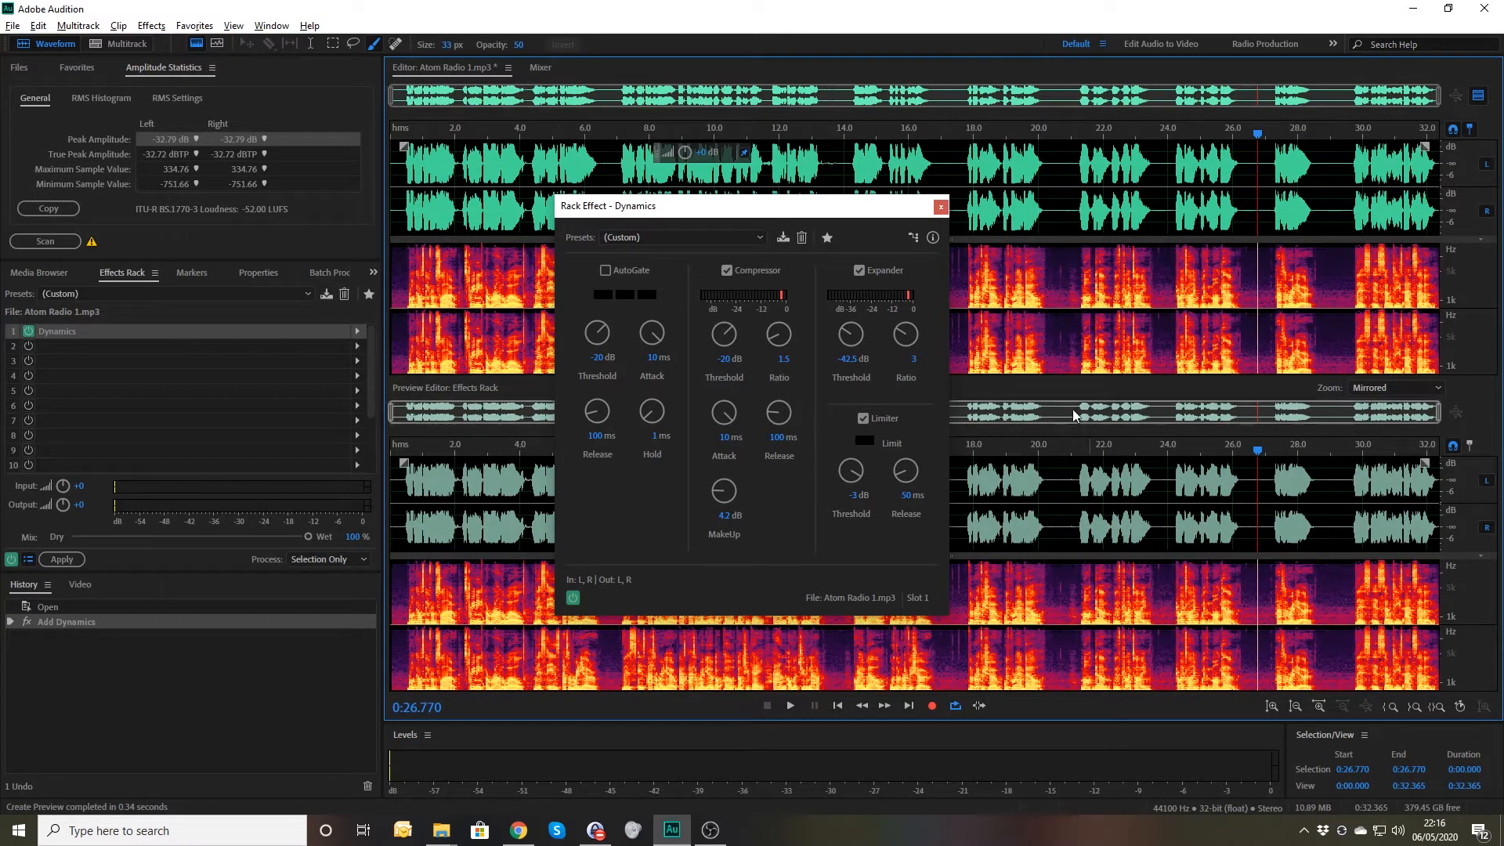
Set the Expander's ratio to 8 and its threshold to -42 dB
click(915, 359)
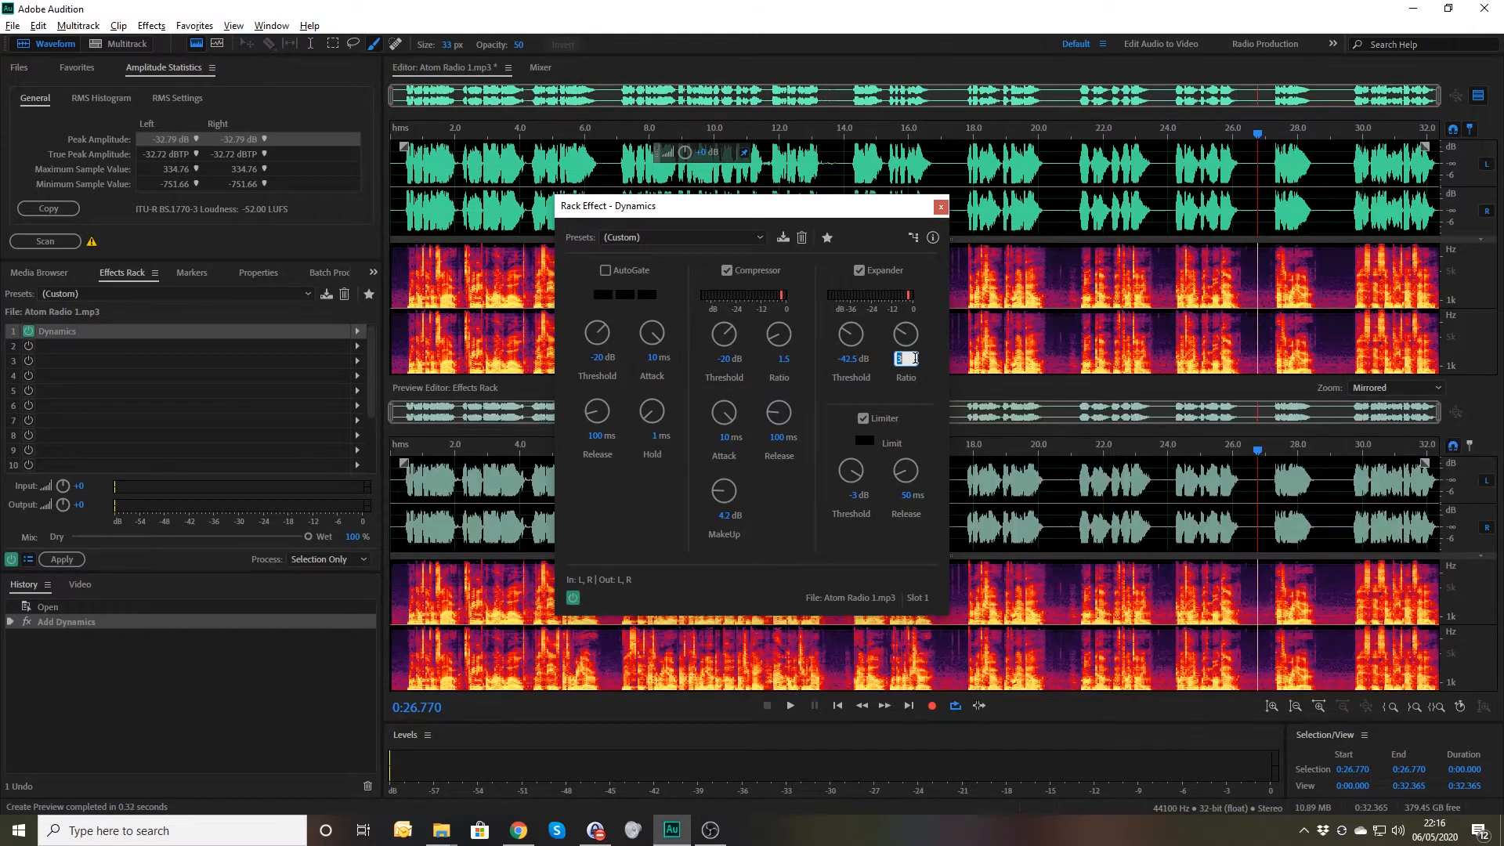
text(10)
key(Return)
click(846, 358)
text(-42)
key(Return)
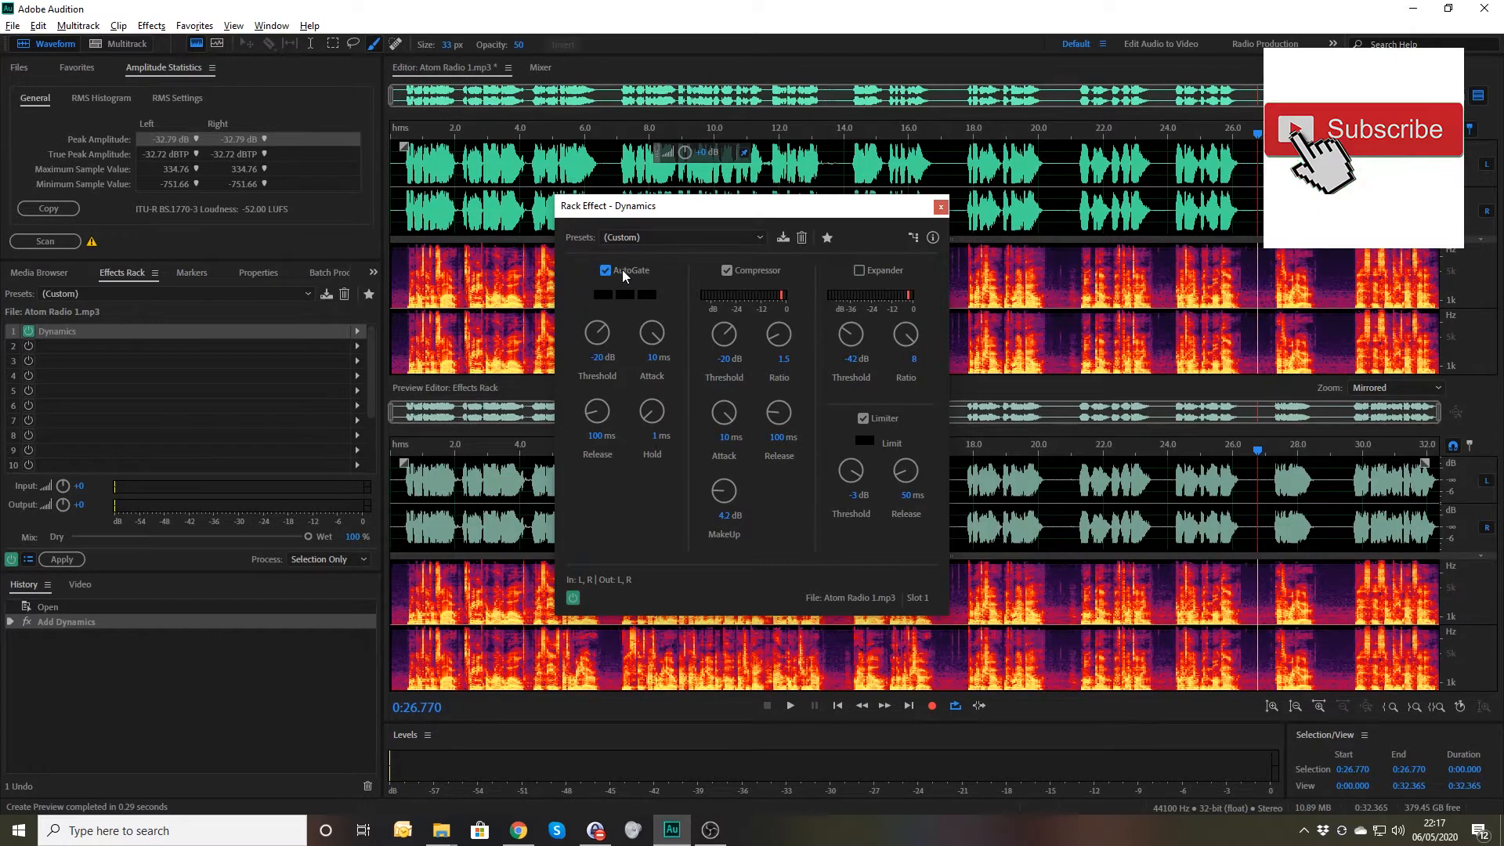
Use the AutoGate instead of the Expander, with its threshold set to -42 dB
click(622, 269)
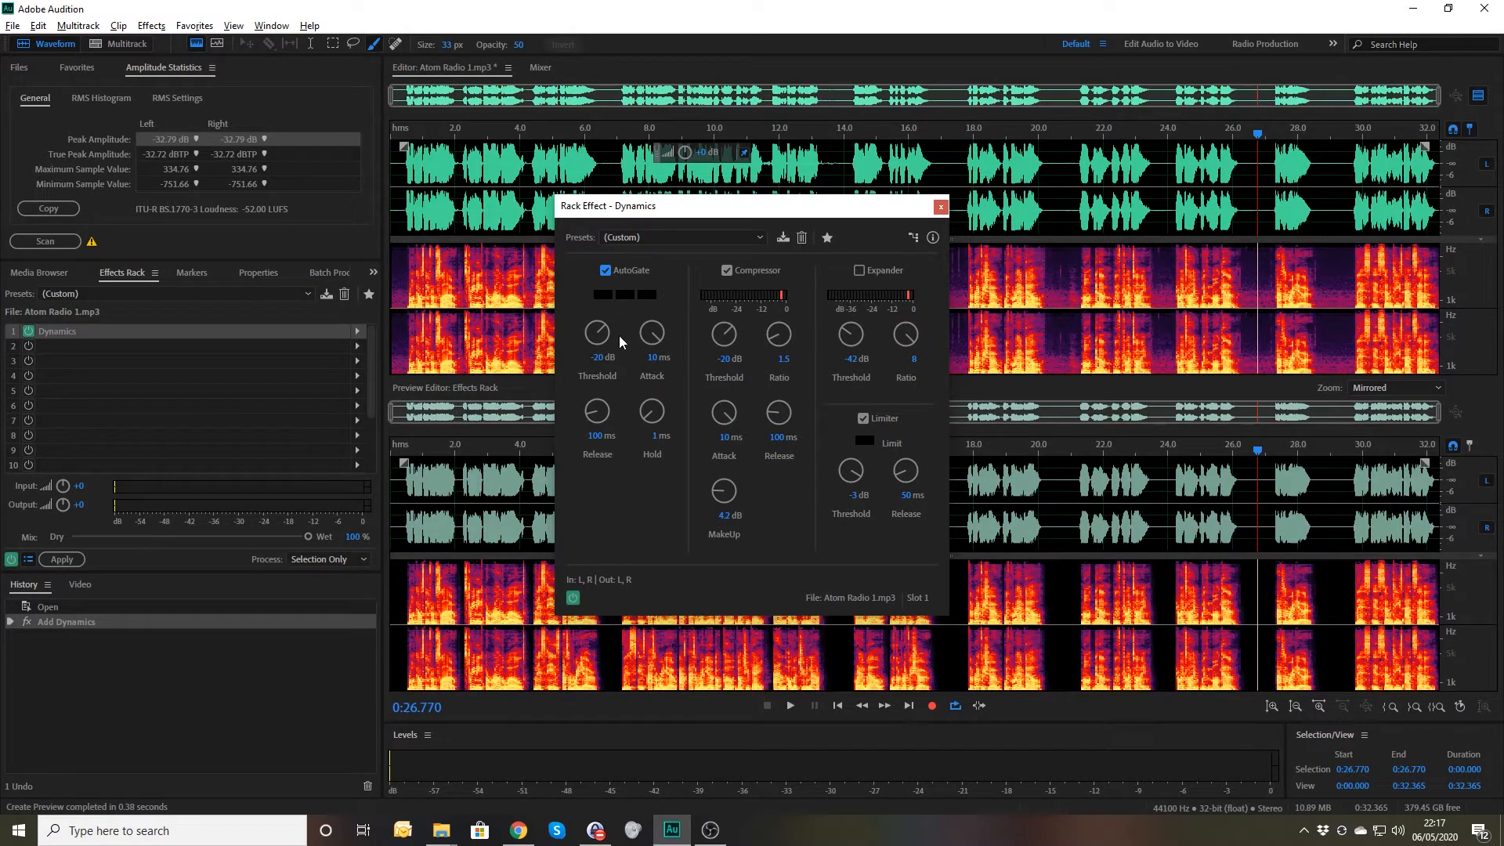
click(600, 358)
text(-4)
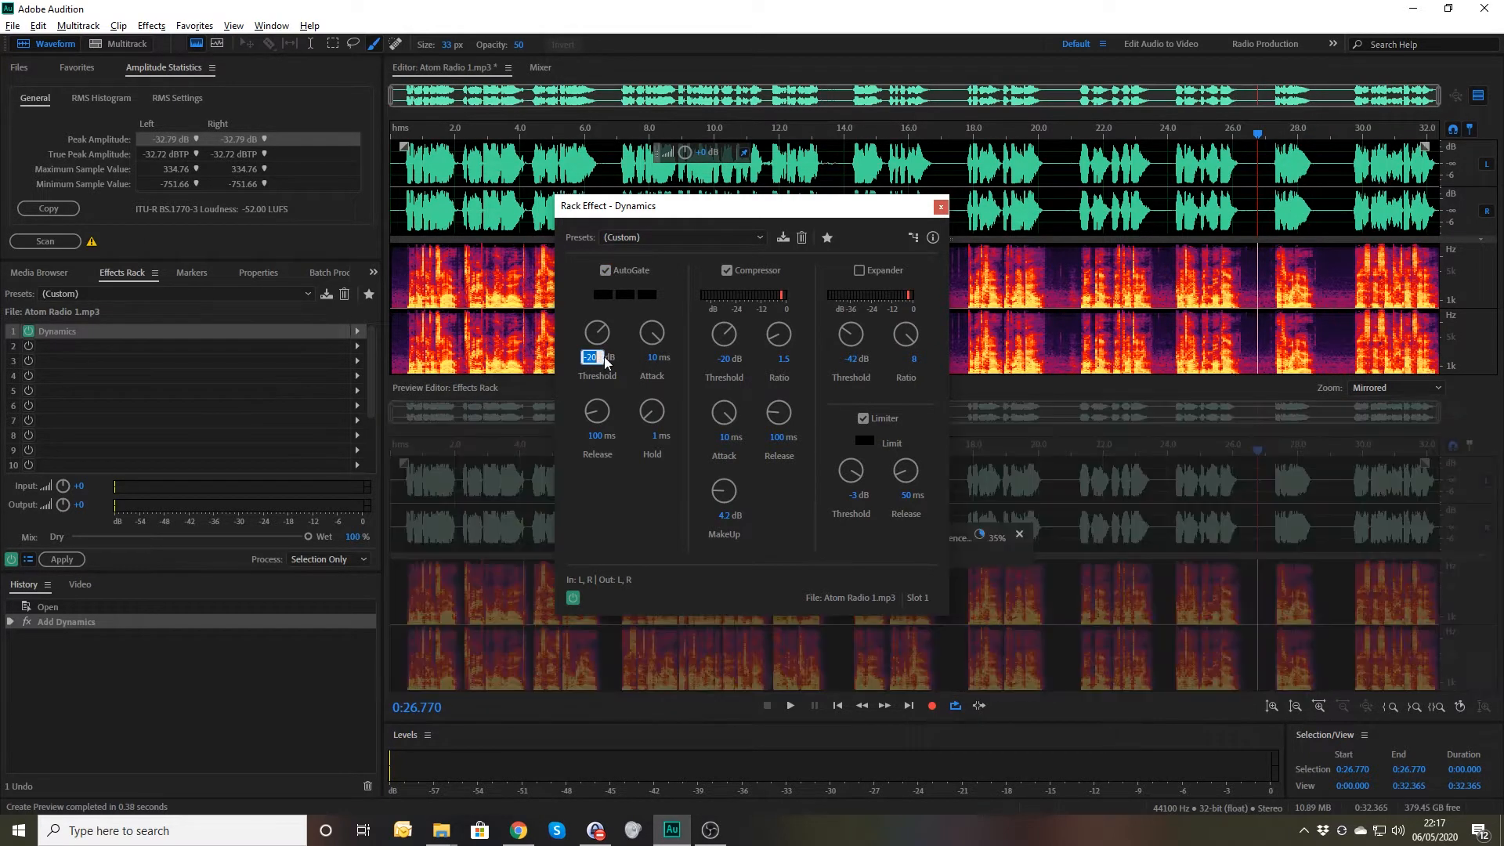
text(2)
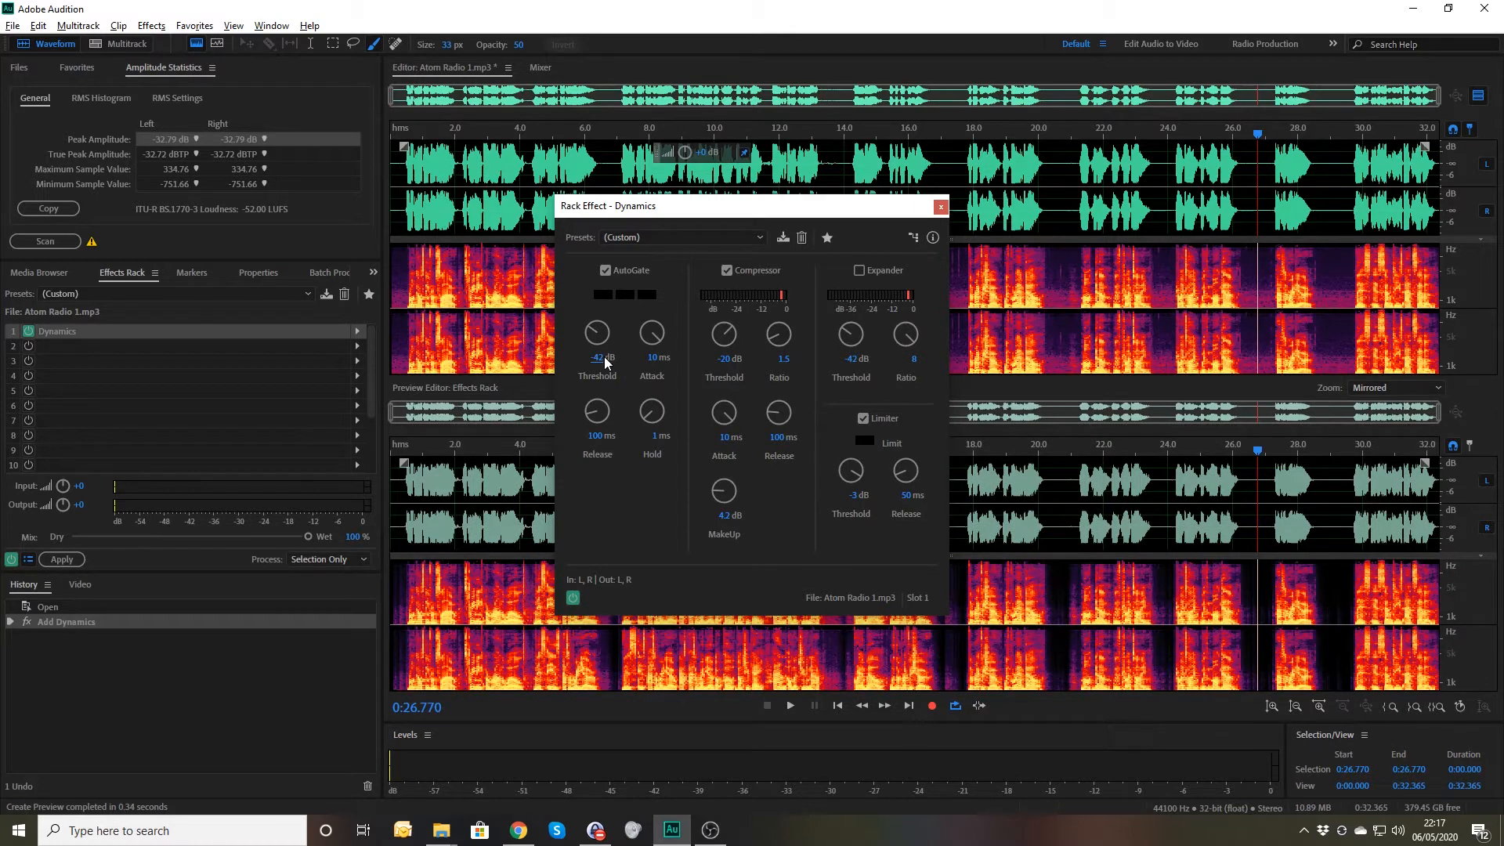
Play the gated recording from about 28 s and again from about 26 s to check the pauses between phrases
click(1303, 134)
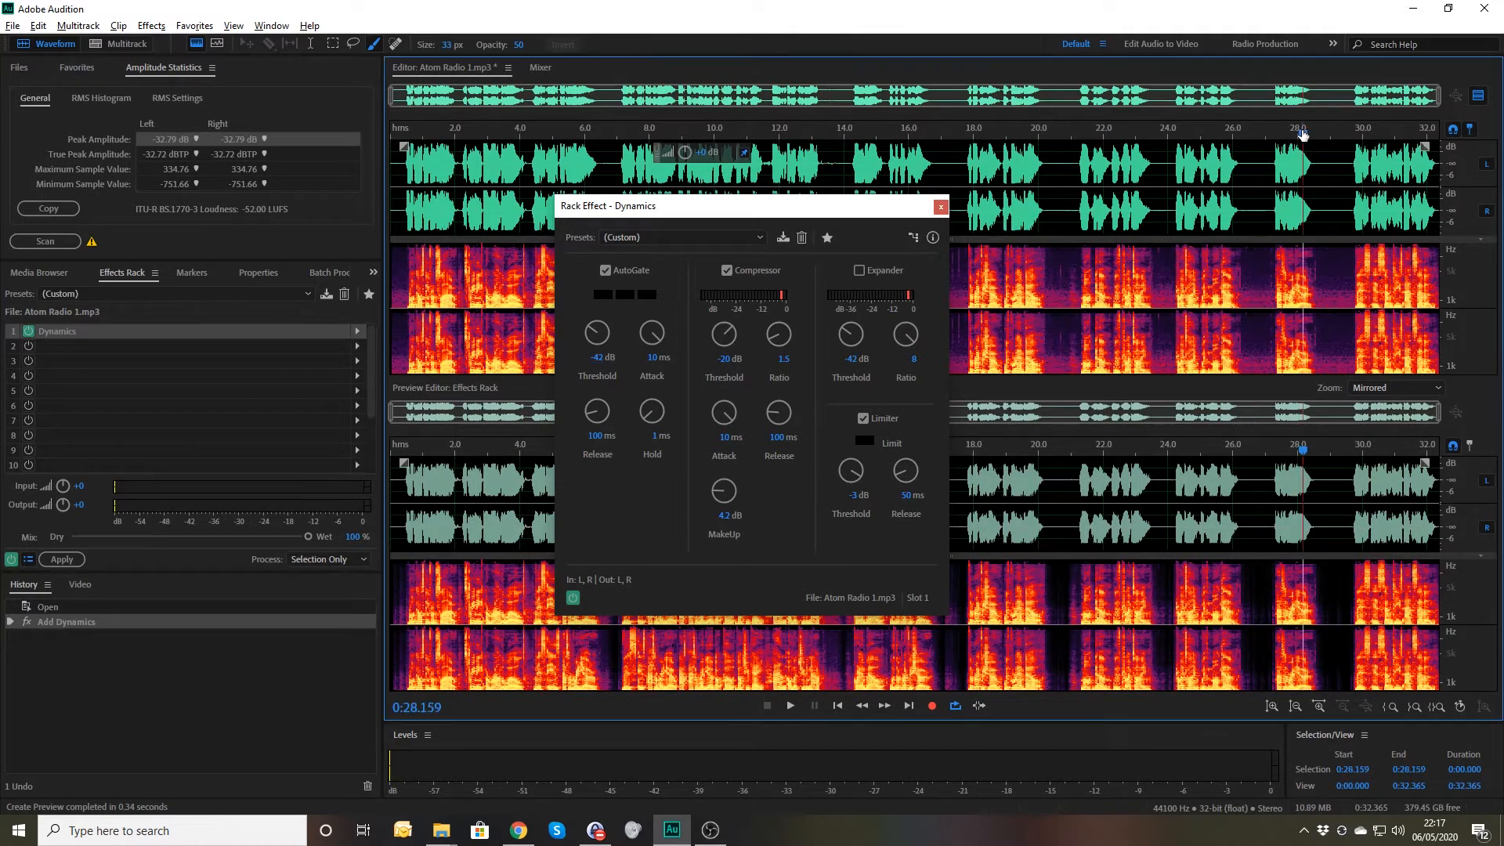
key(space)
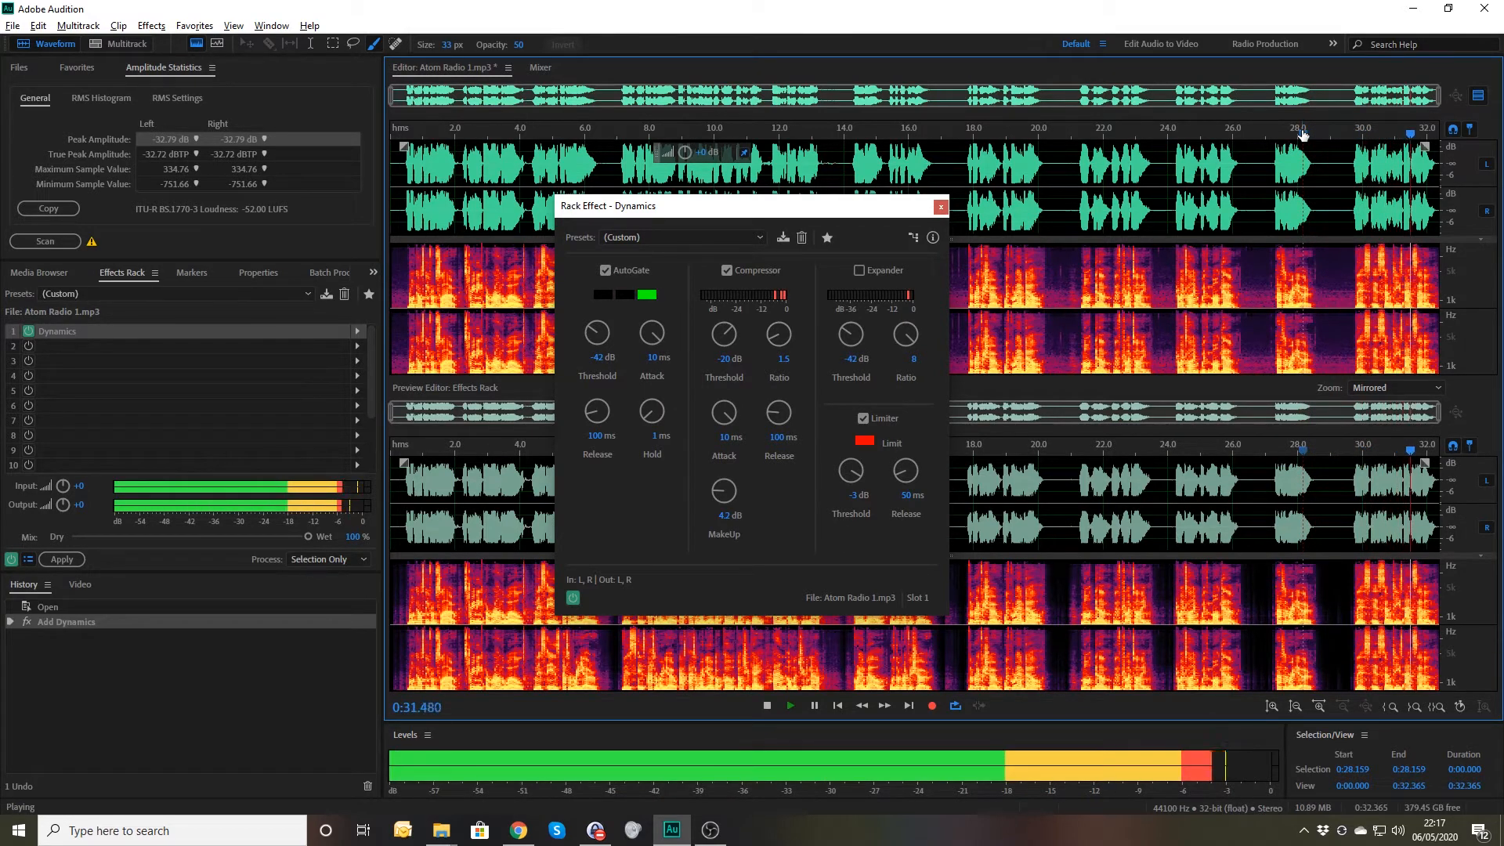
key(space)
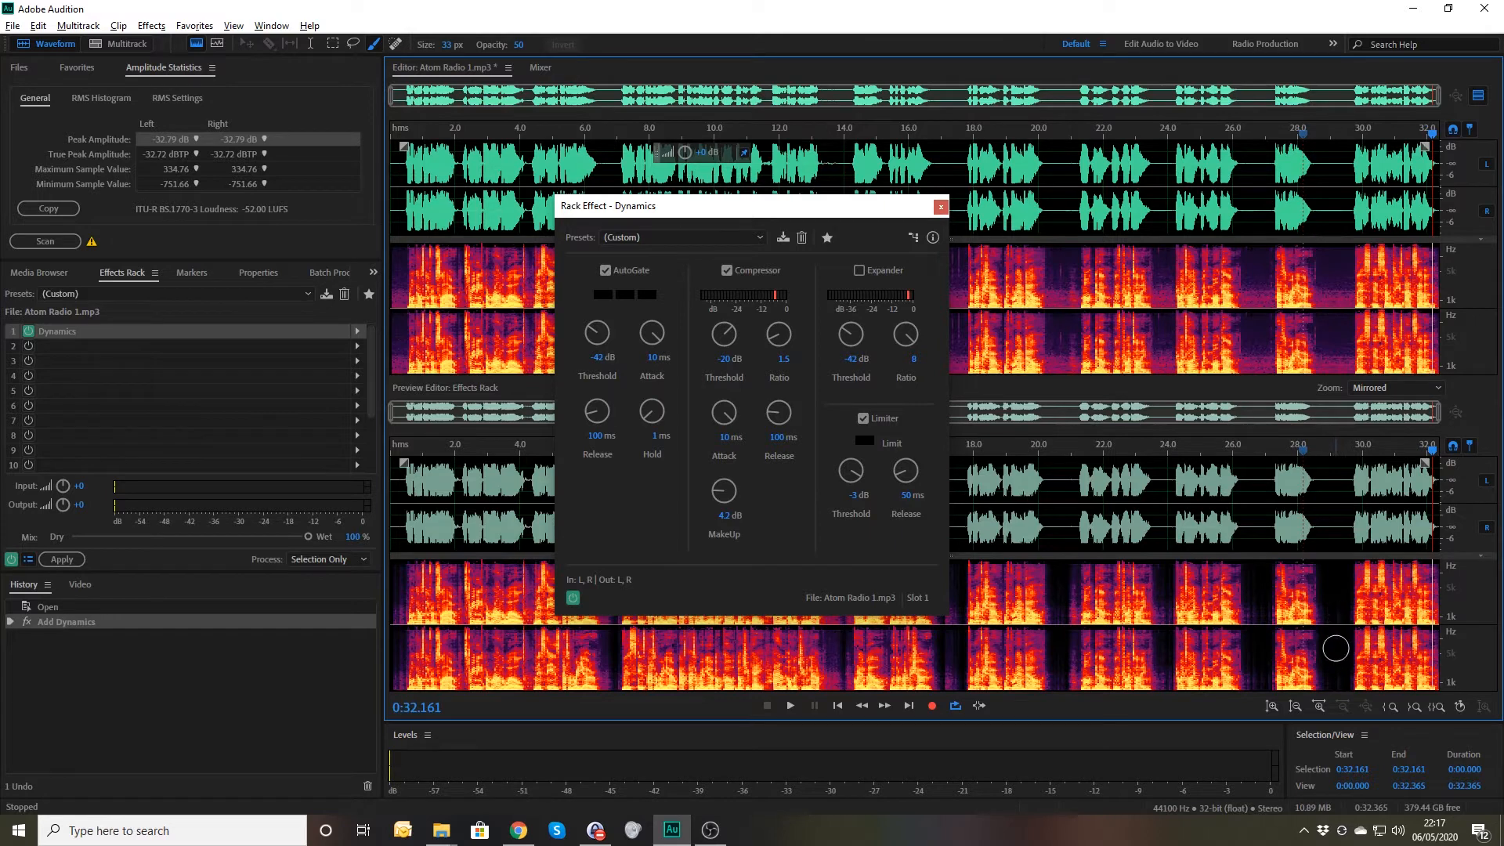
click(1229, 132)
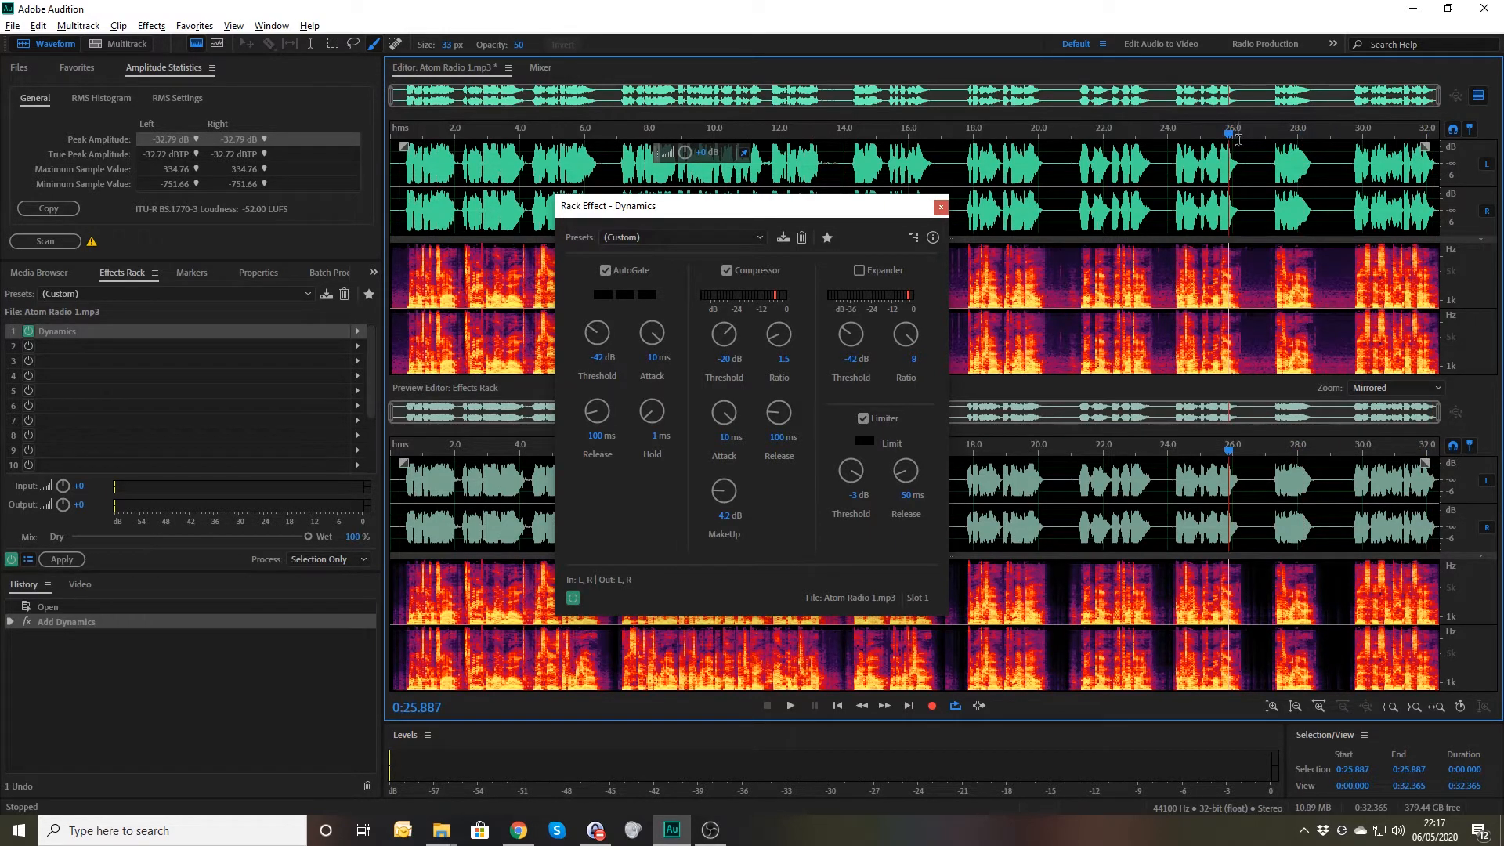
key(space)
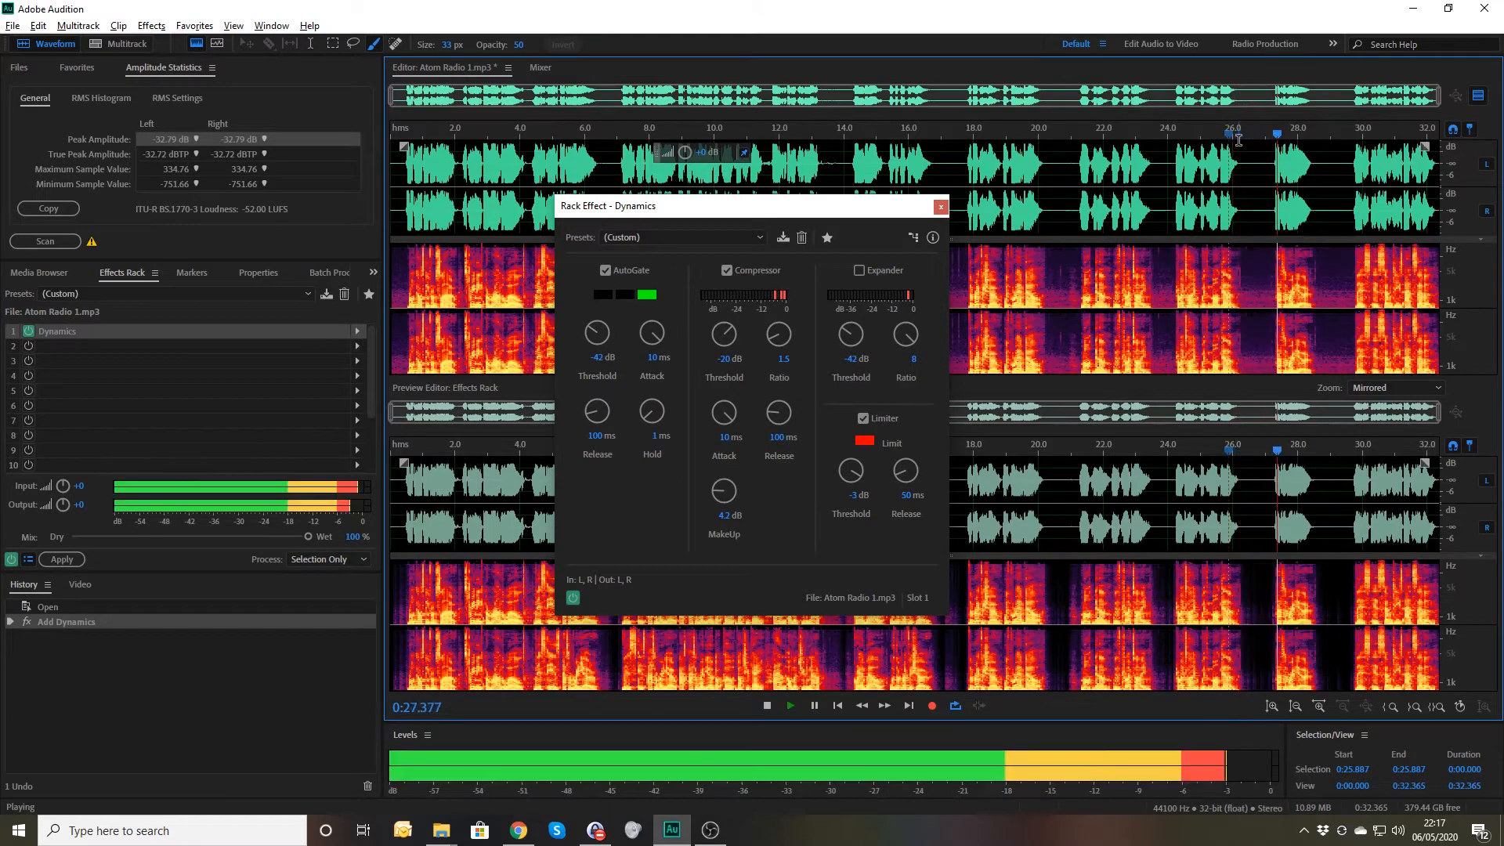
key(space)
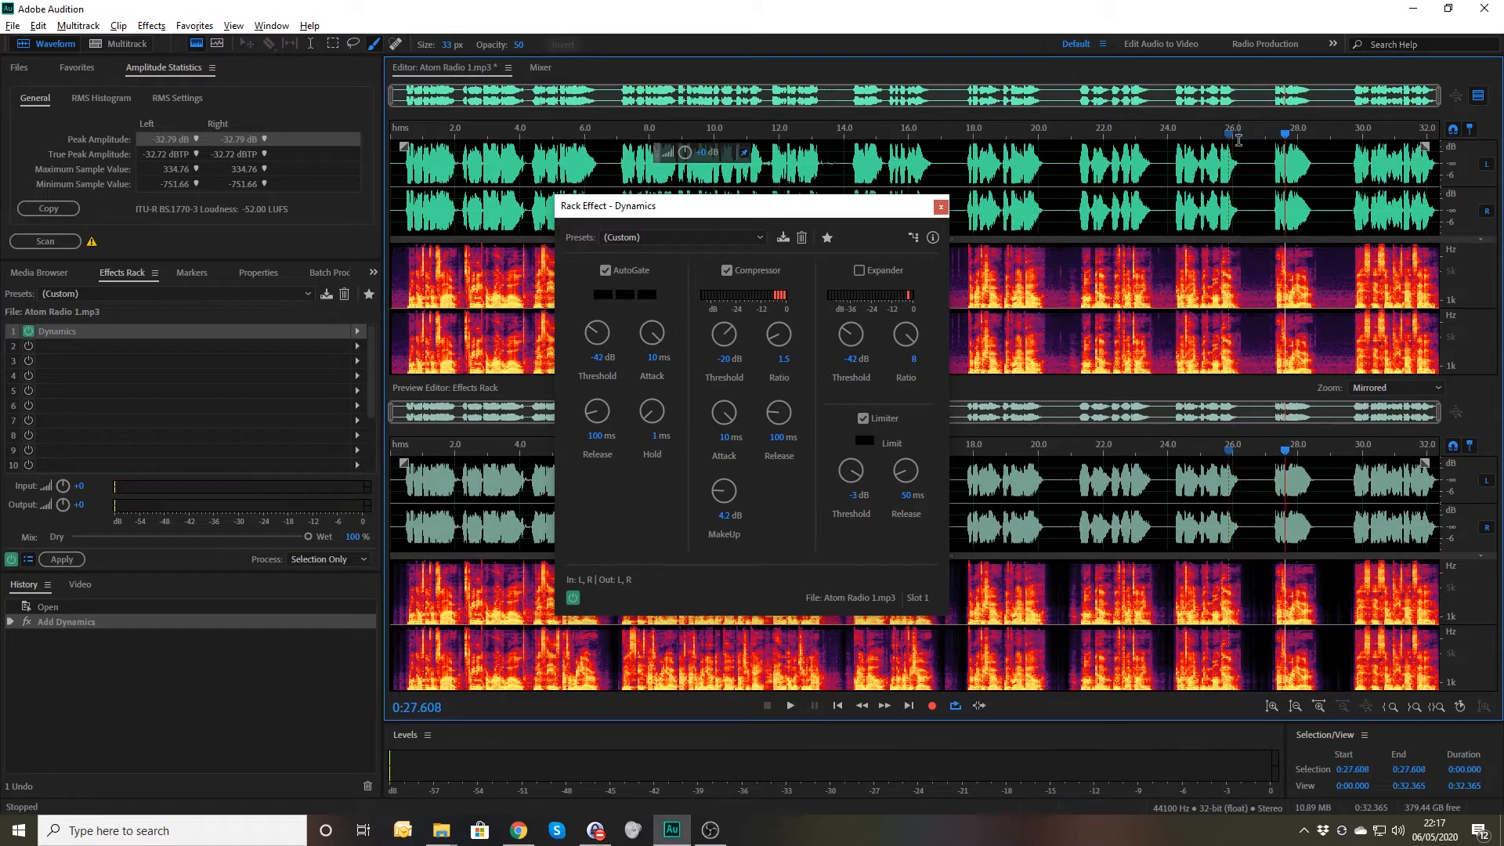
Set the AutoGate threshold to -40 dB and listen to the pause after the phrase at about 23 s
click(597, 356)
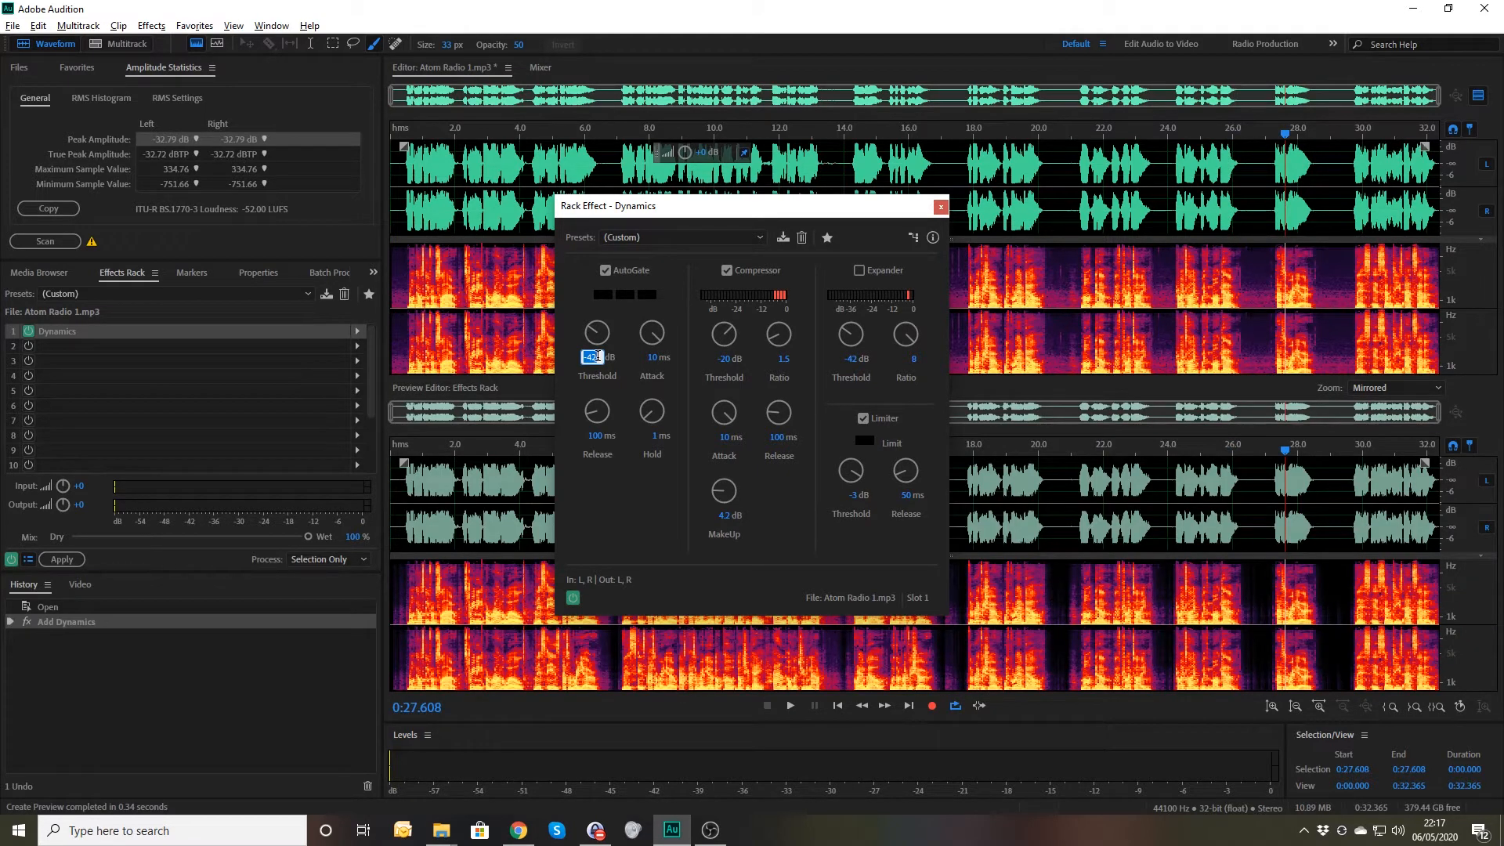
text(-40)
key(Return)
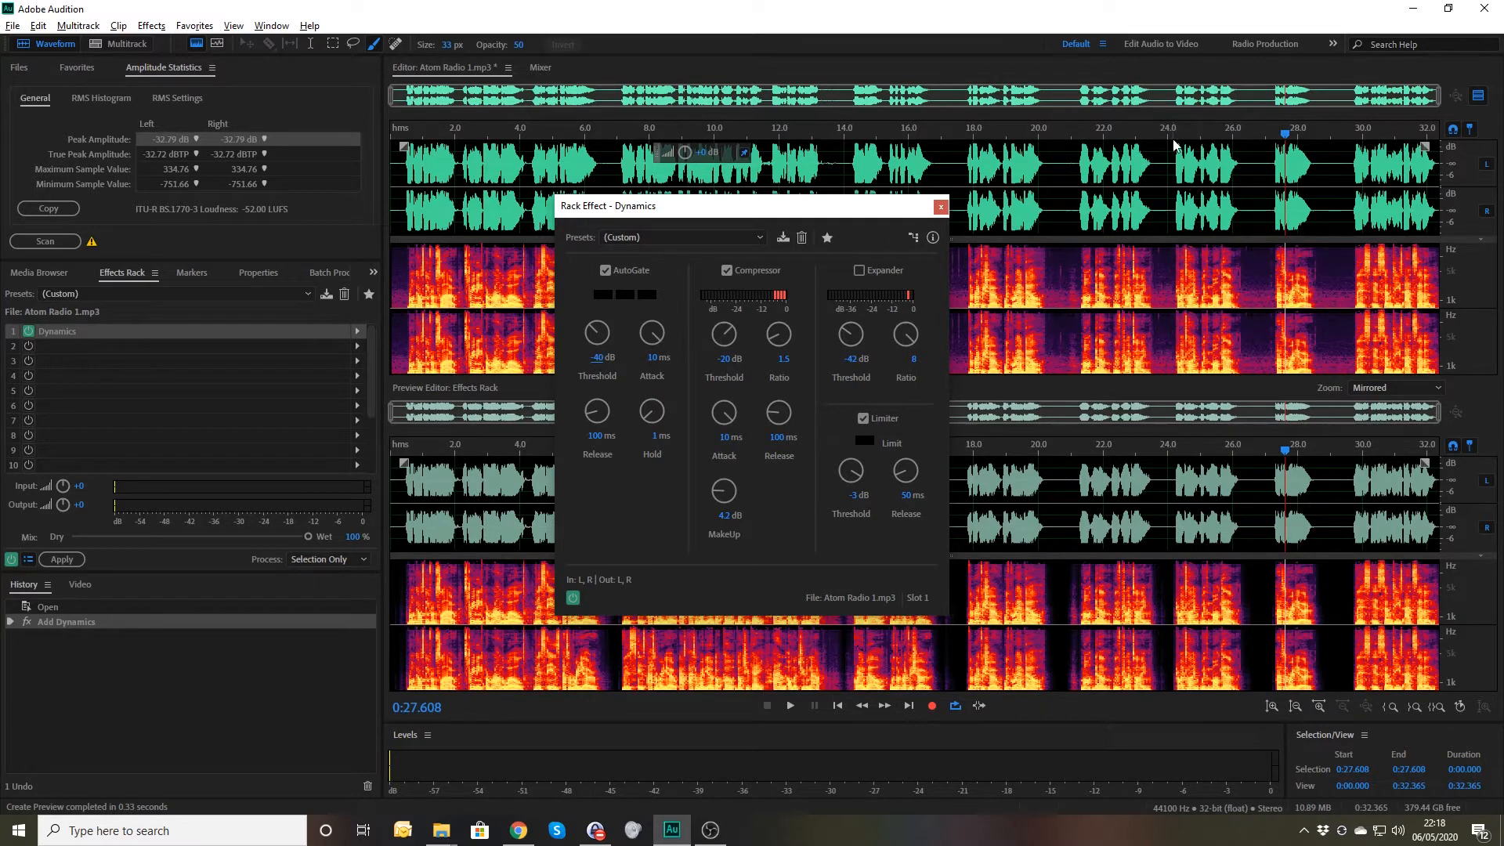
click(1135, 130)
key(space)
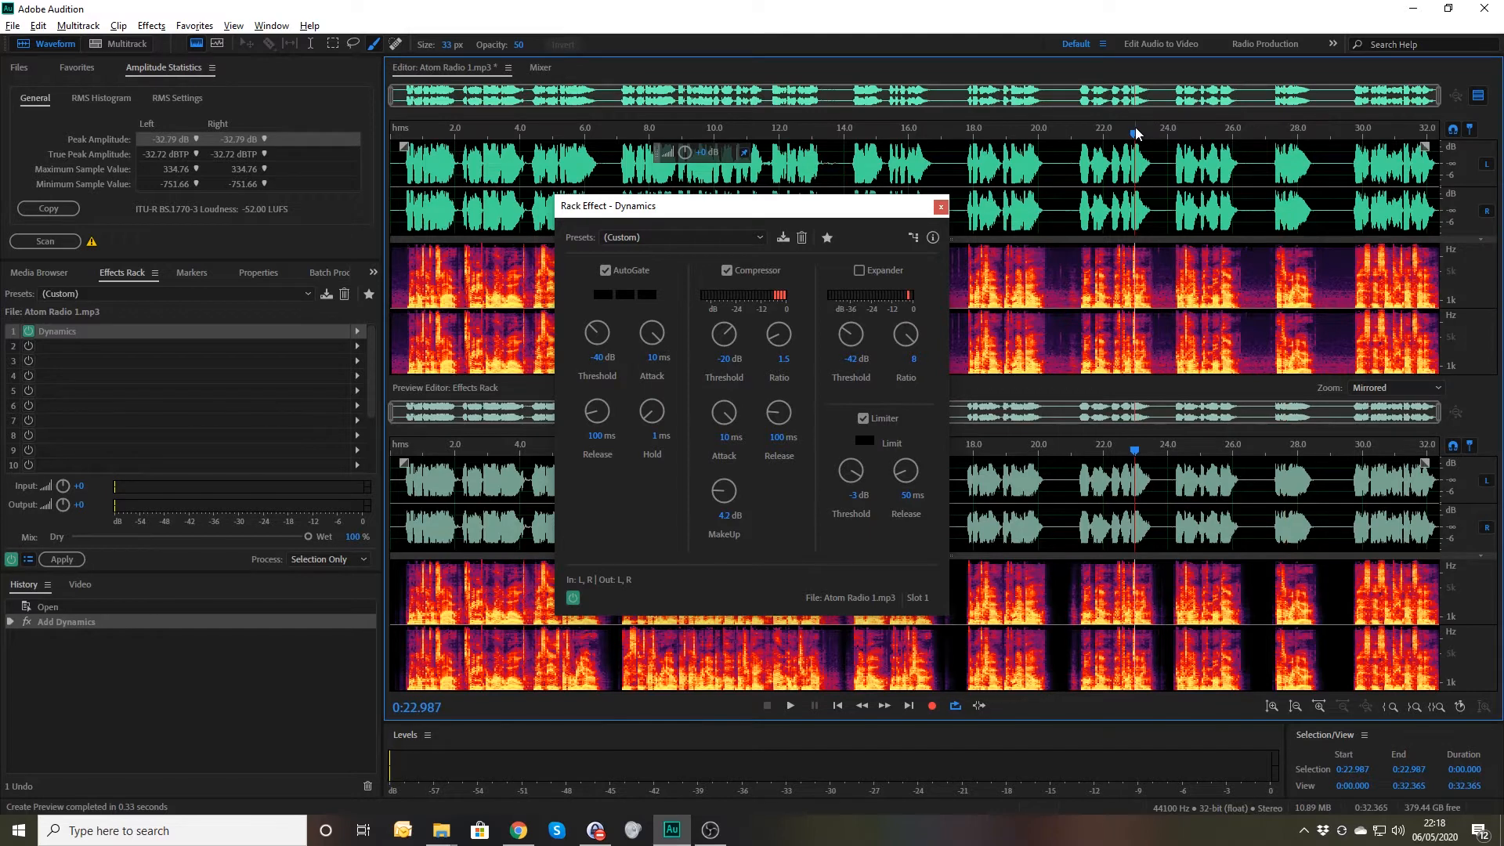
key(space)
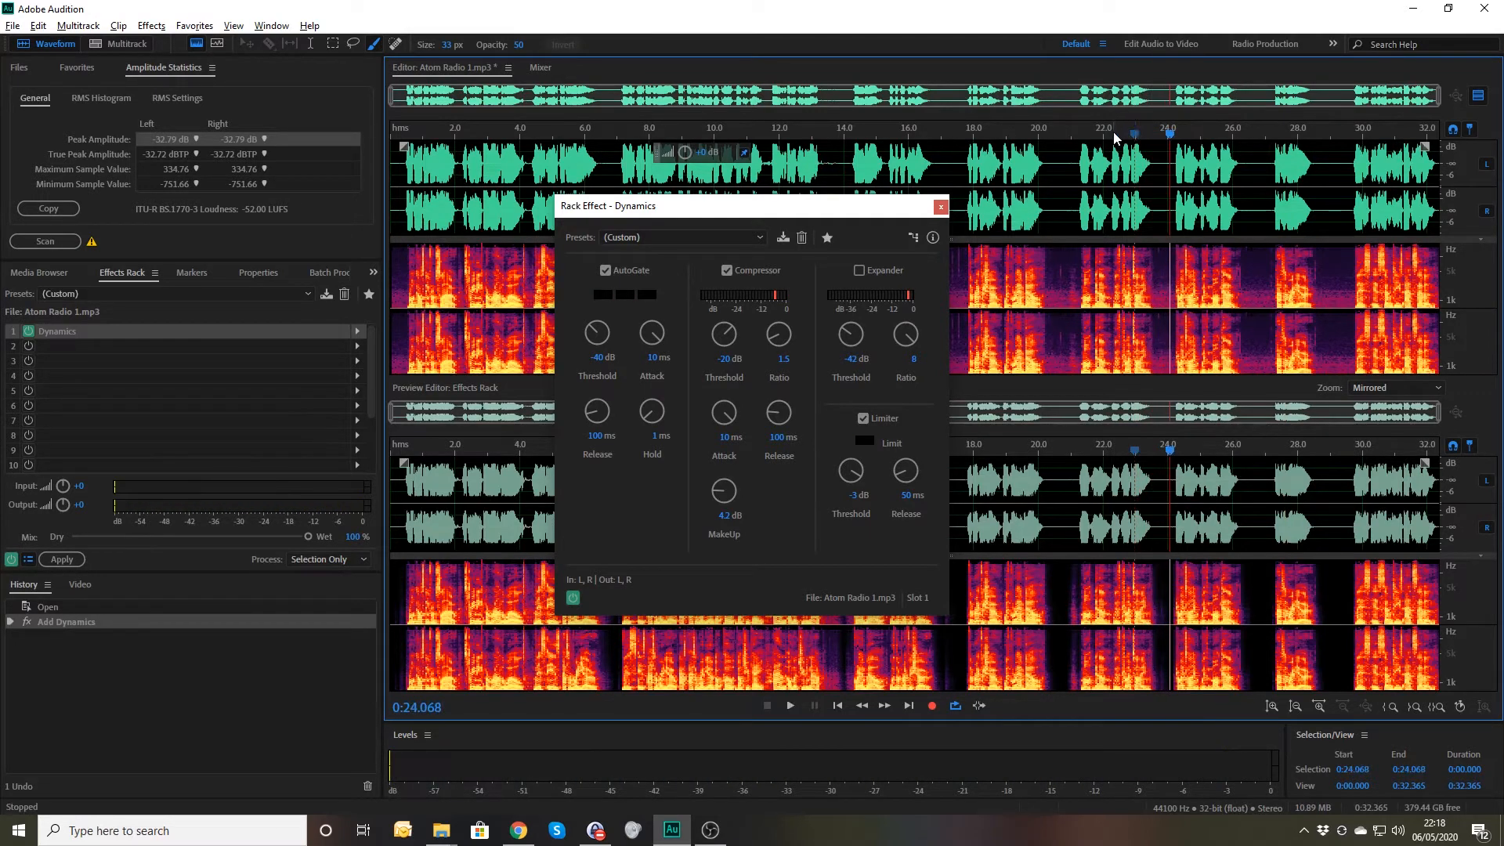
click(1112, 132)
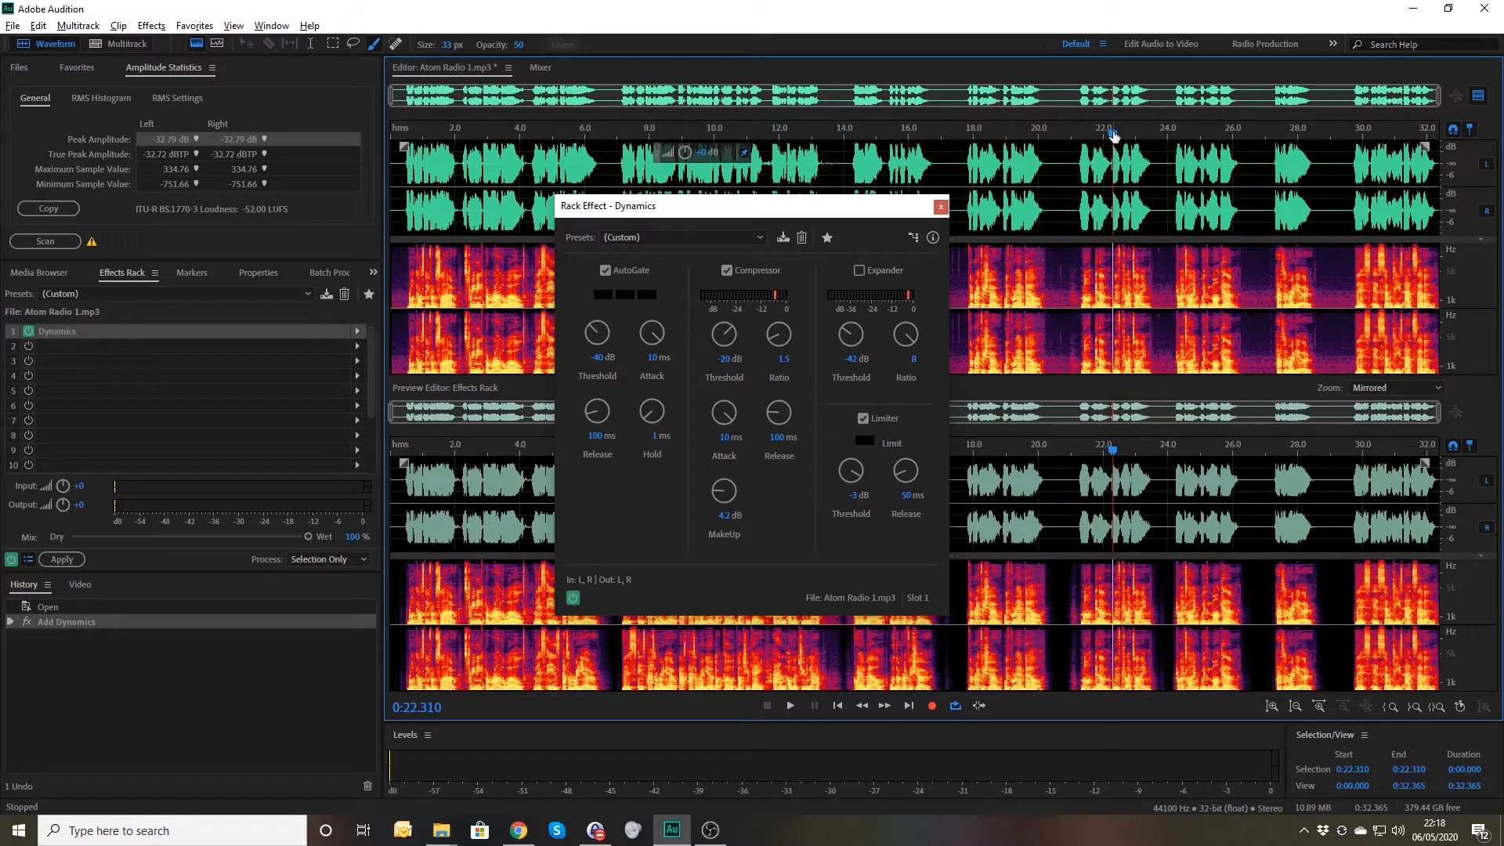
Set the AutoGate hold time to 10 ms and close the Dynamics effect settings
click(661, 434)
text(10)
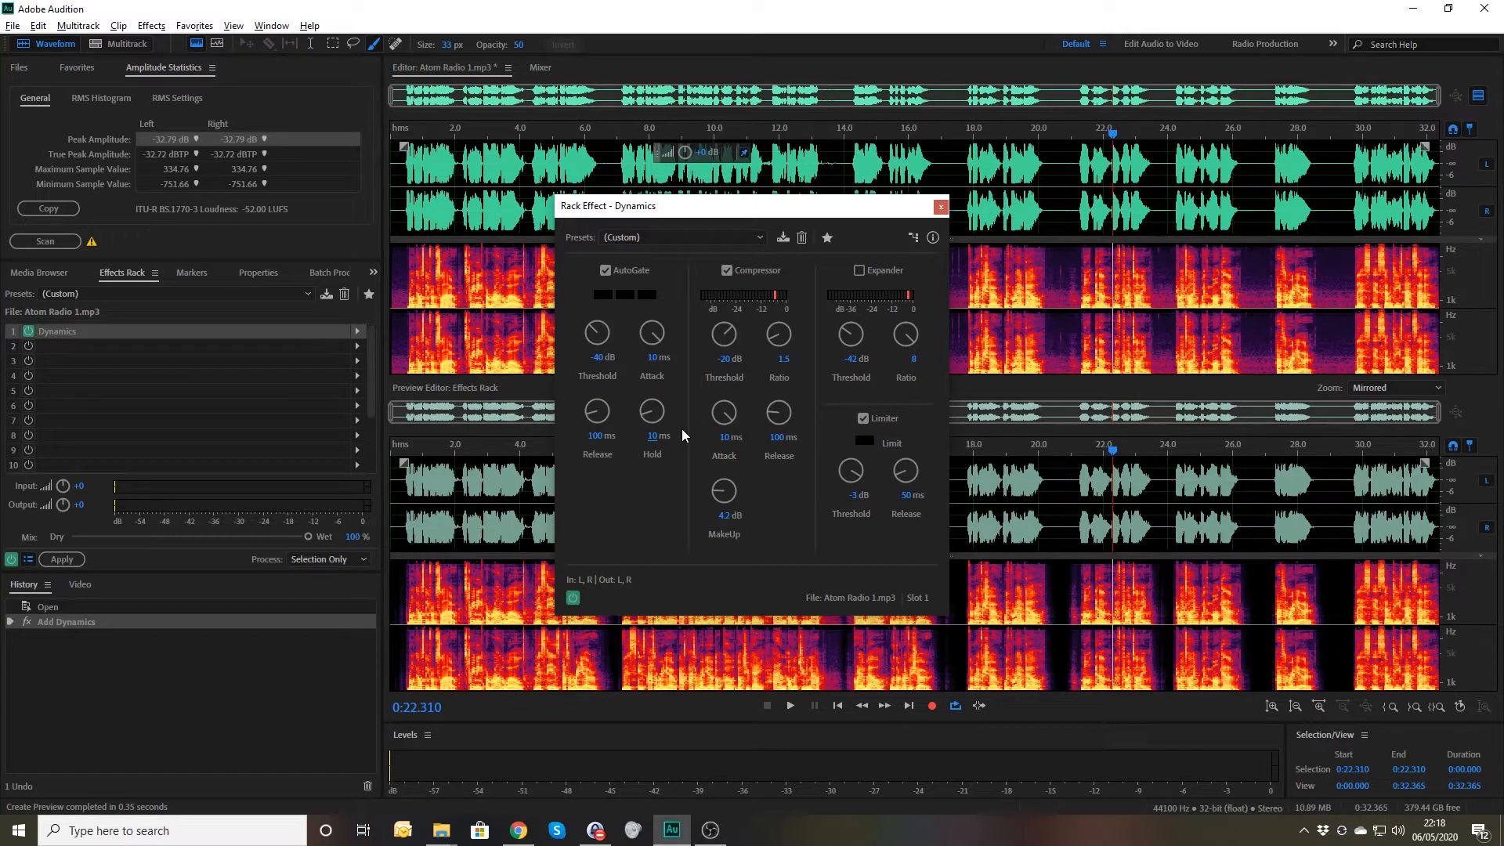
click(939, 209)
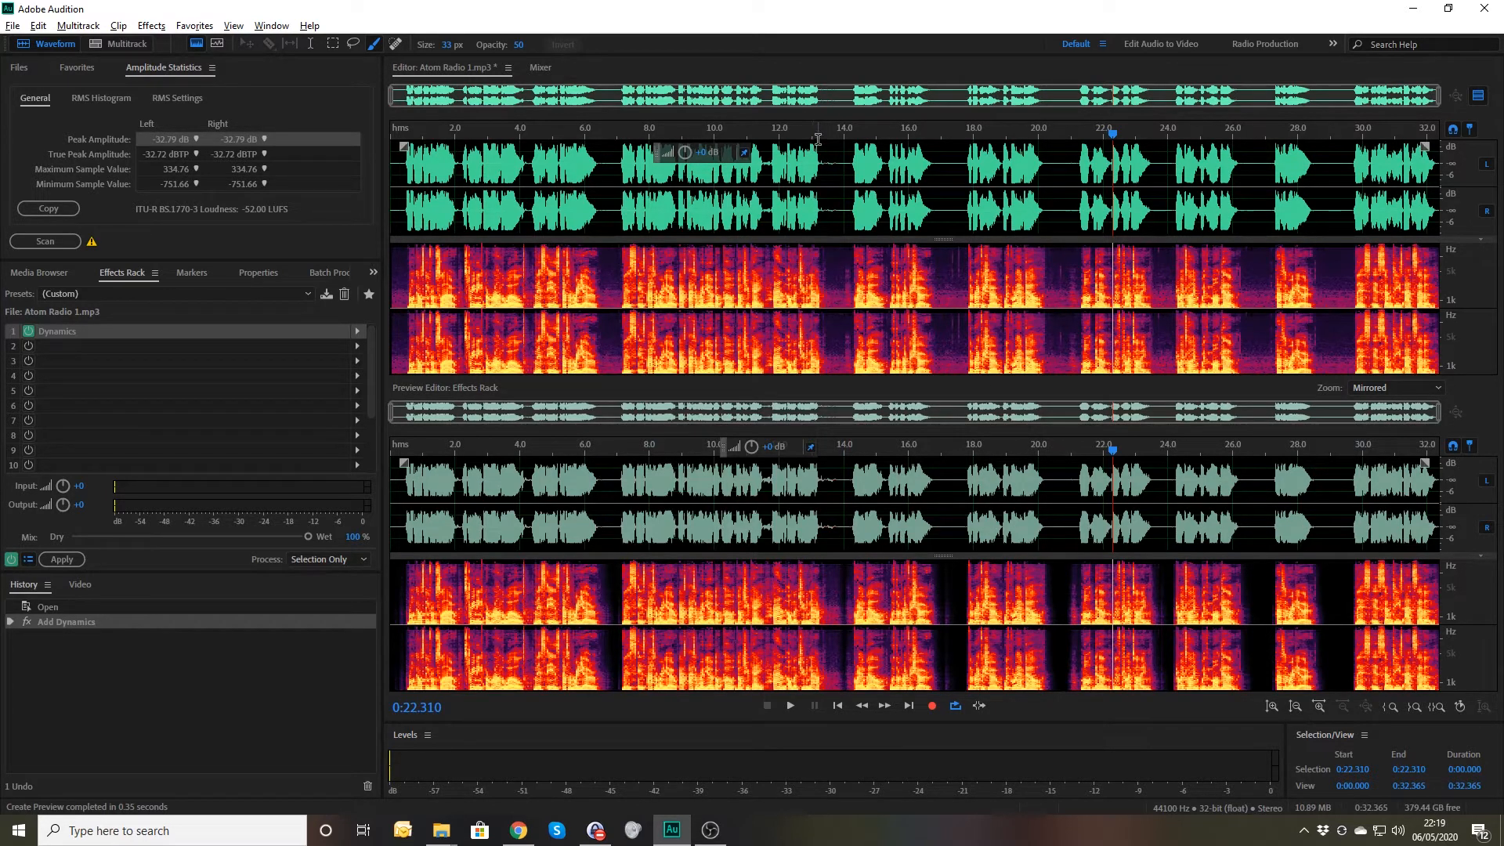
Play the recording from about 13 s and magnify the pause that follows this phrase
click(810, 140)
key(space)
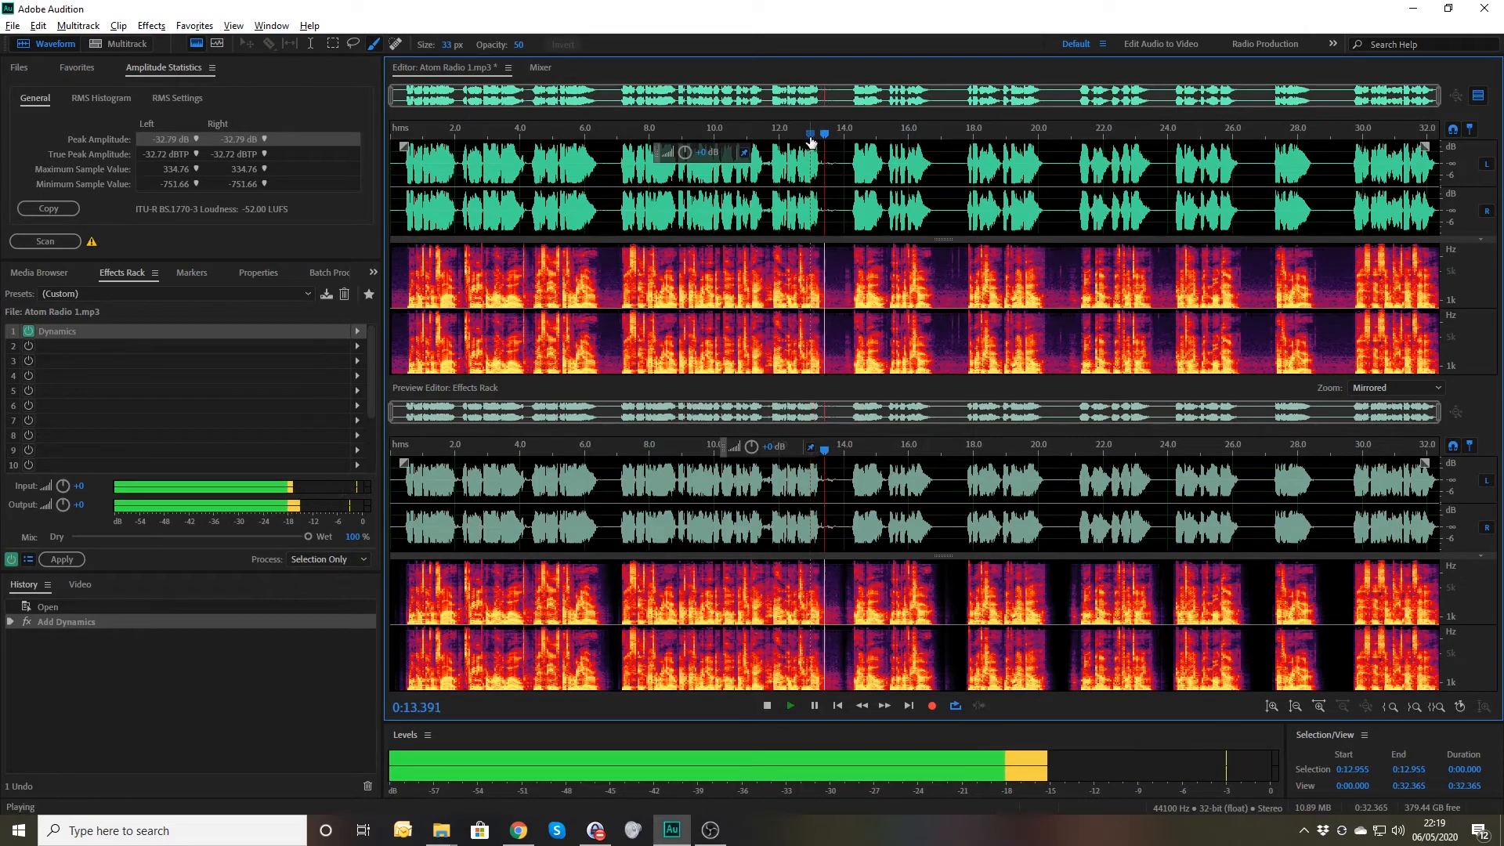
key(space)
key(equal)
key(equal)
key(equal)
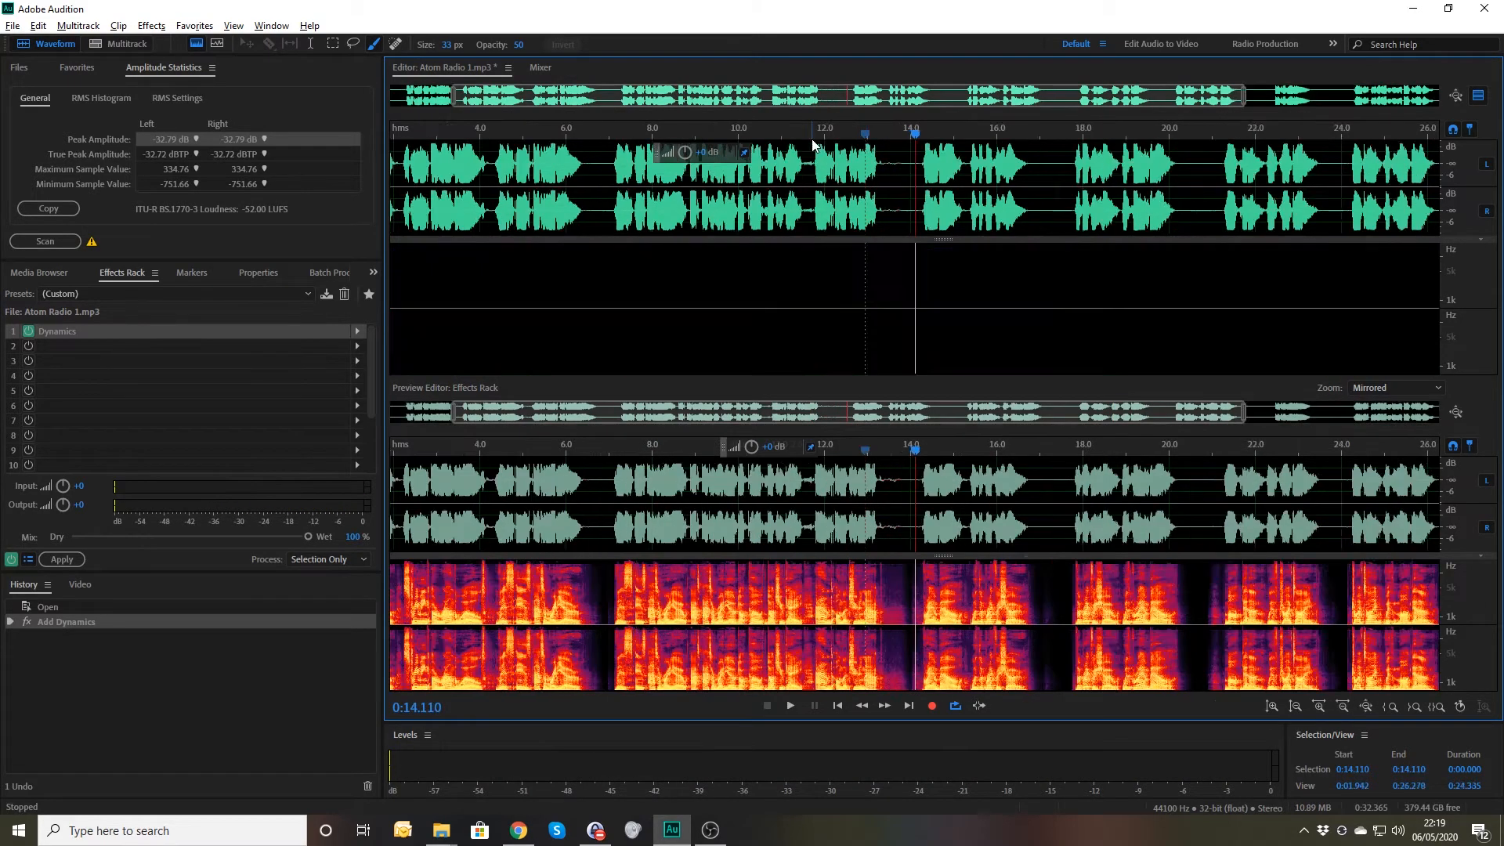
key(equal)
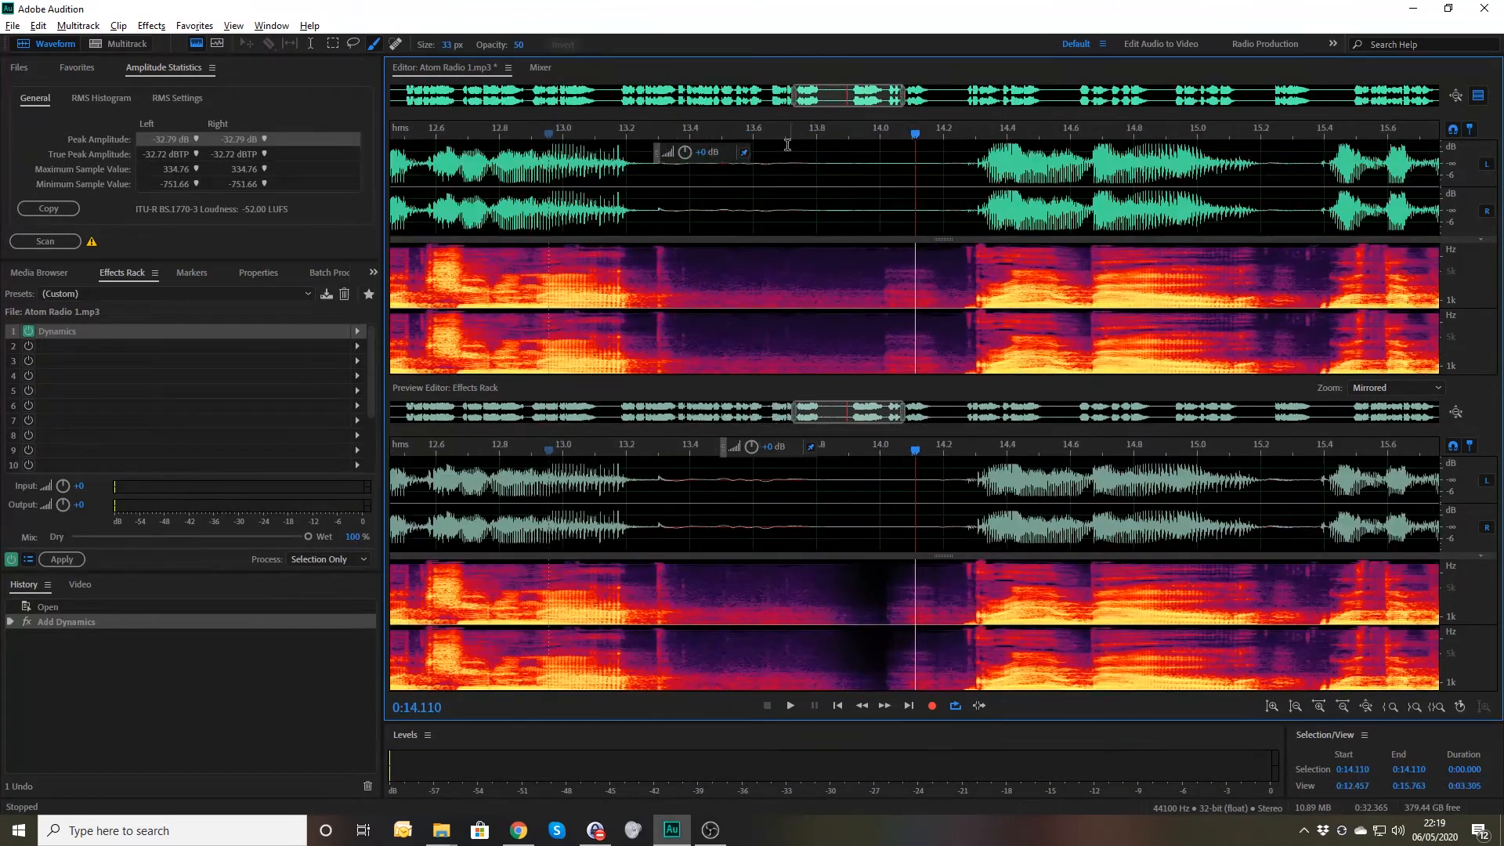
Replay the magnified pause between about 13 s and 14.4 s to listen for leftover noise
click(591, 139)
key(space)
key(space)
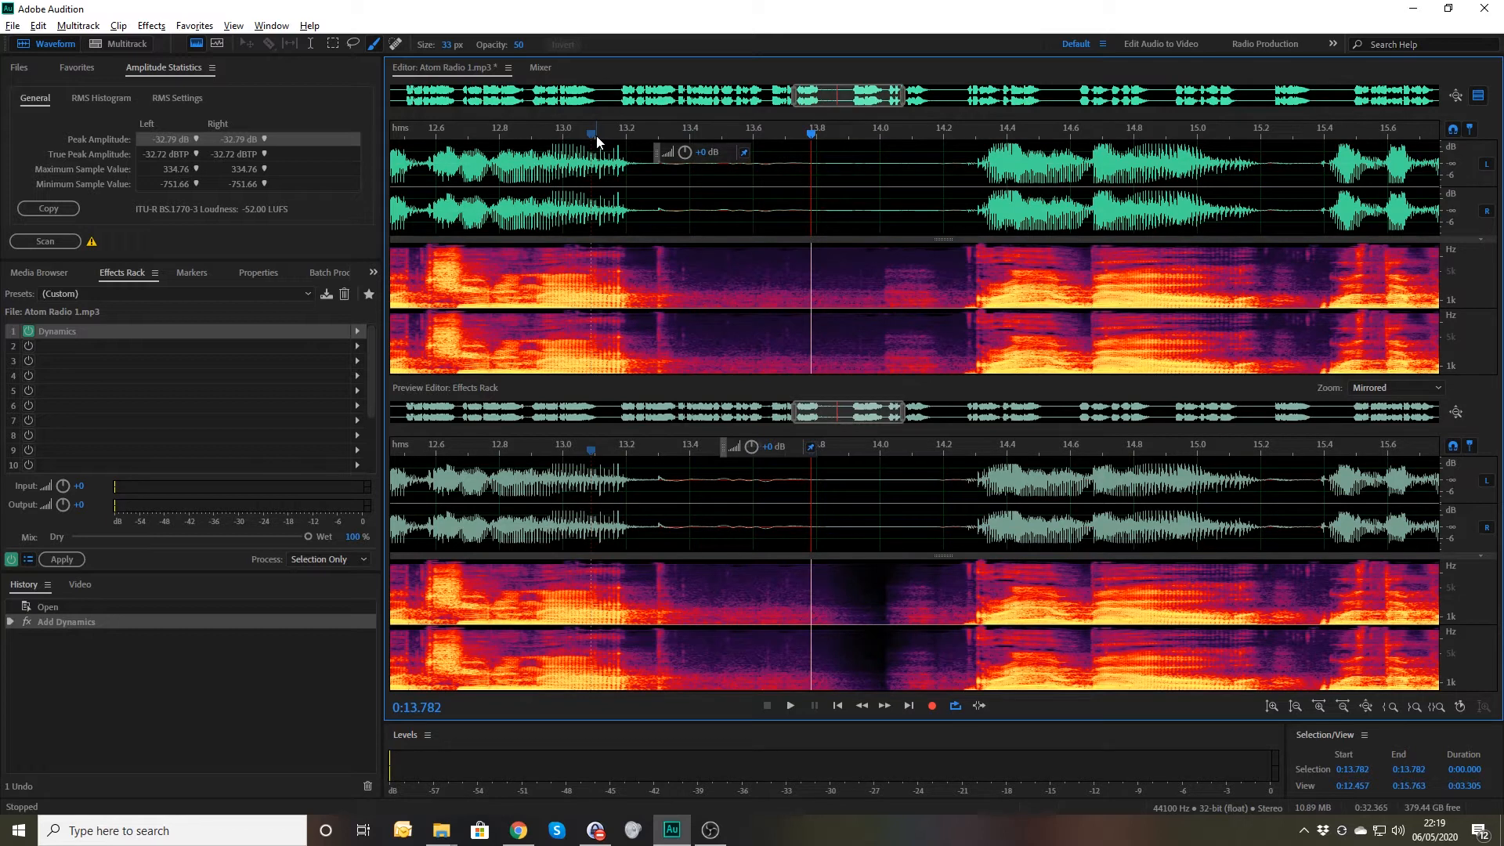
key(space)
key(space)
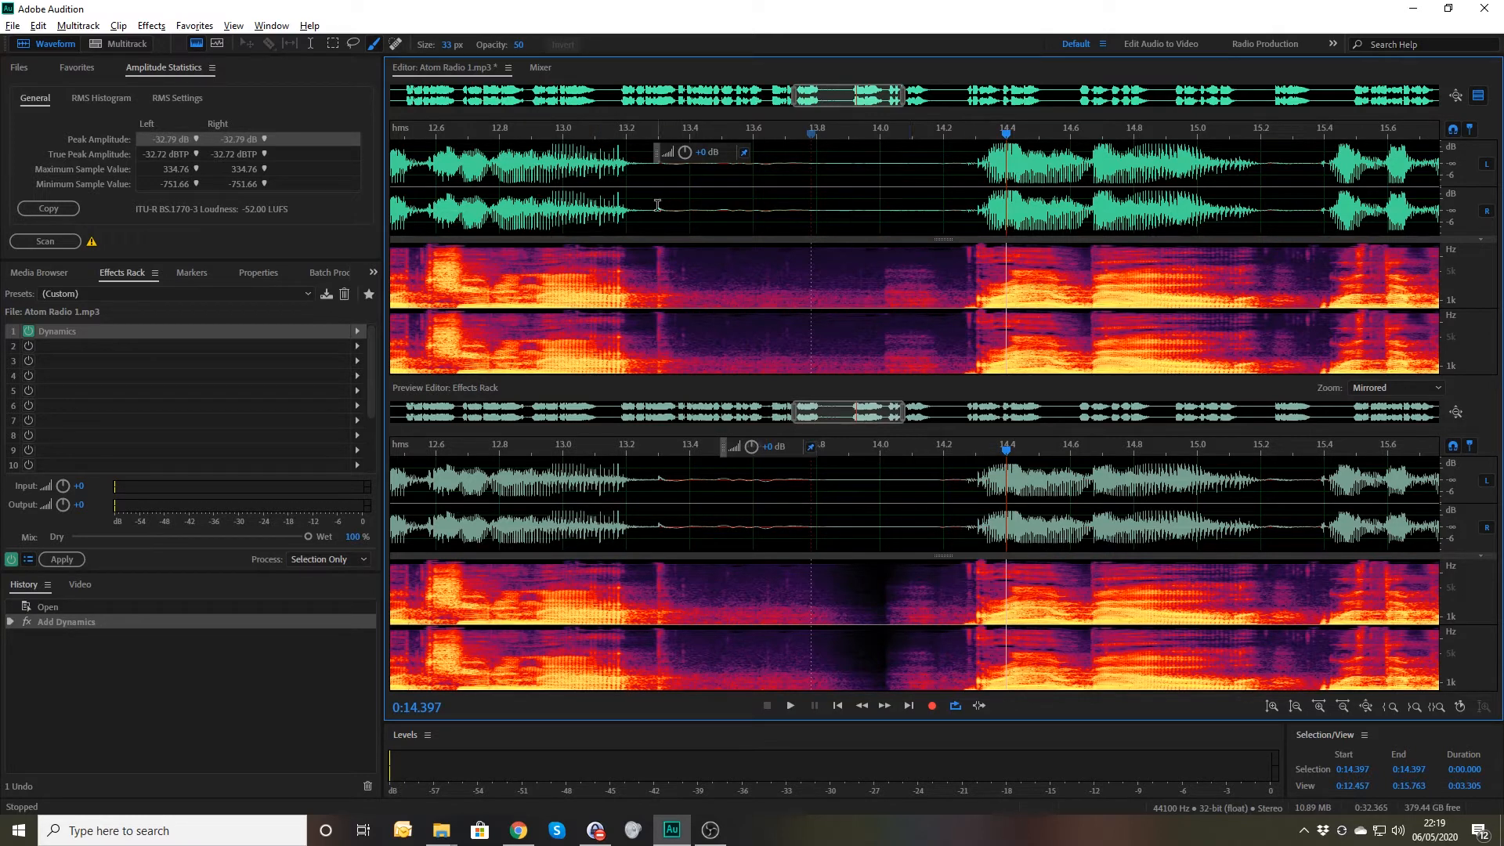
click(561, 209)
key(space)
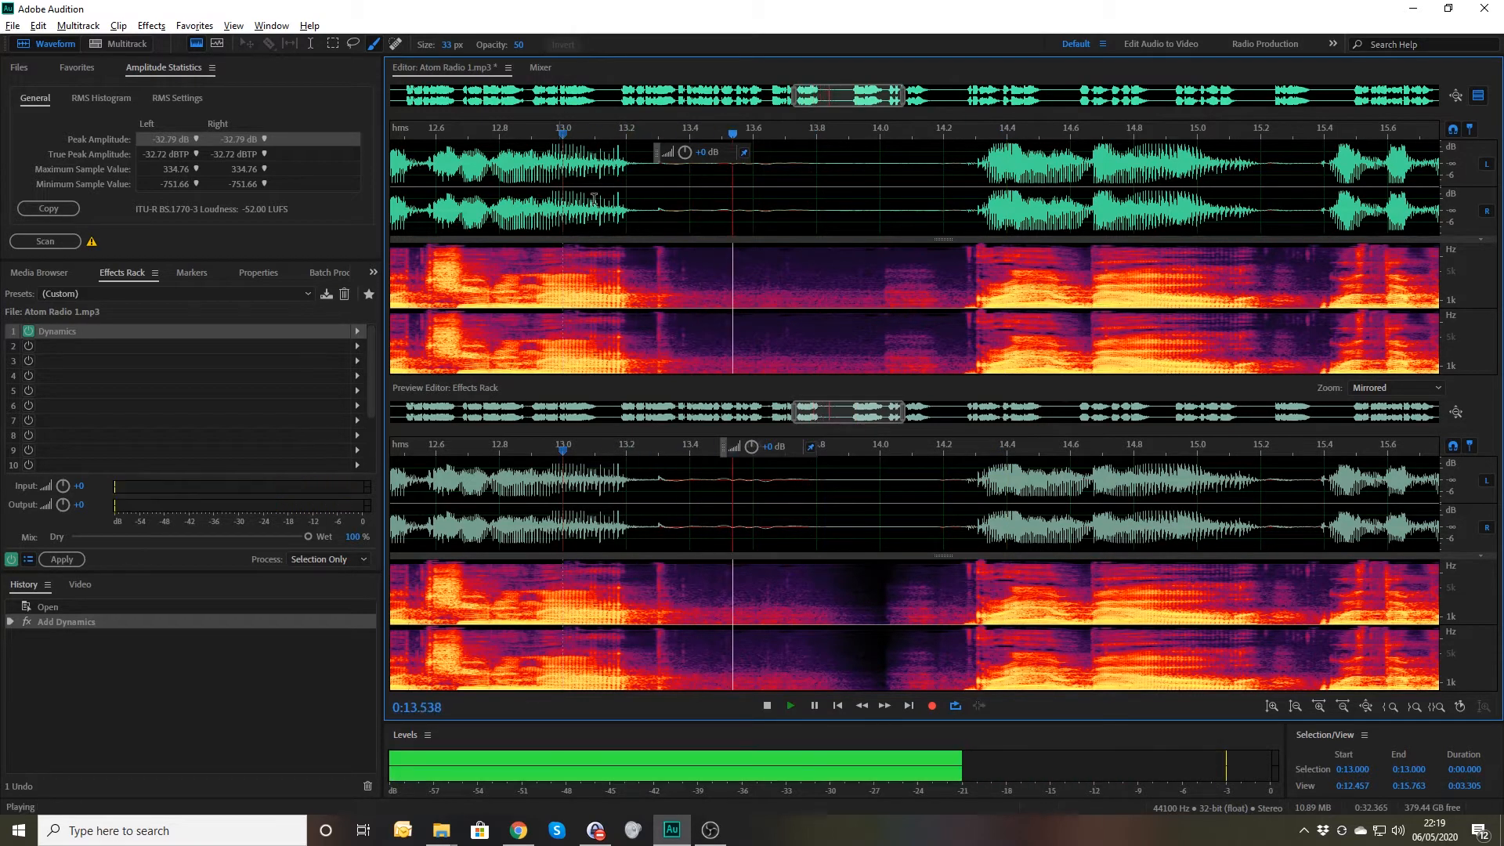
key(space)
Select the noisy pause from about 13.46 s to 14.26 s and scan its amplitude statistics, viewing the full list of values
drag(709, 207, 962, 231)
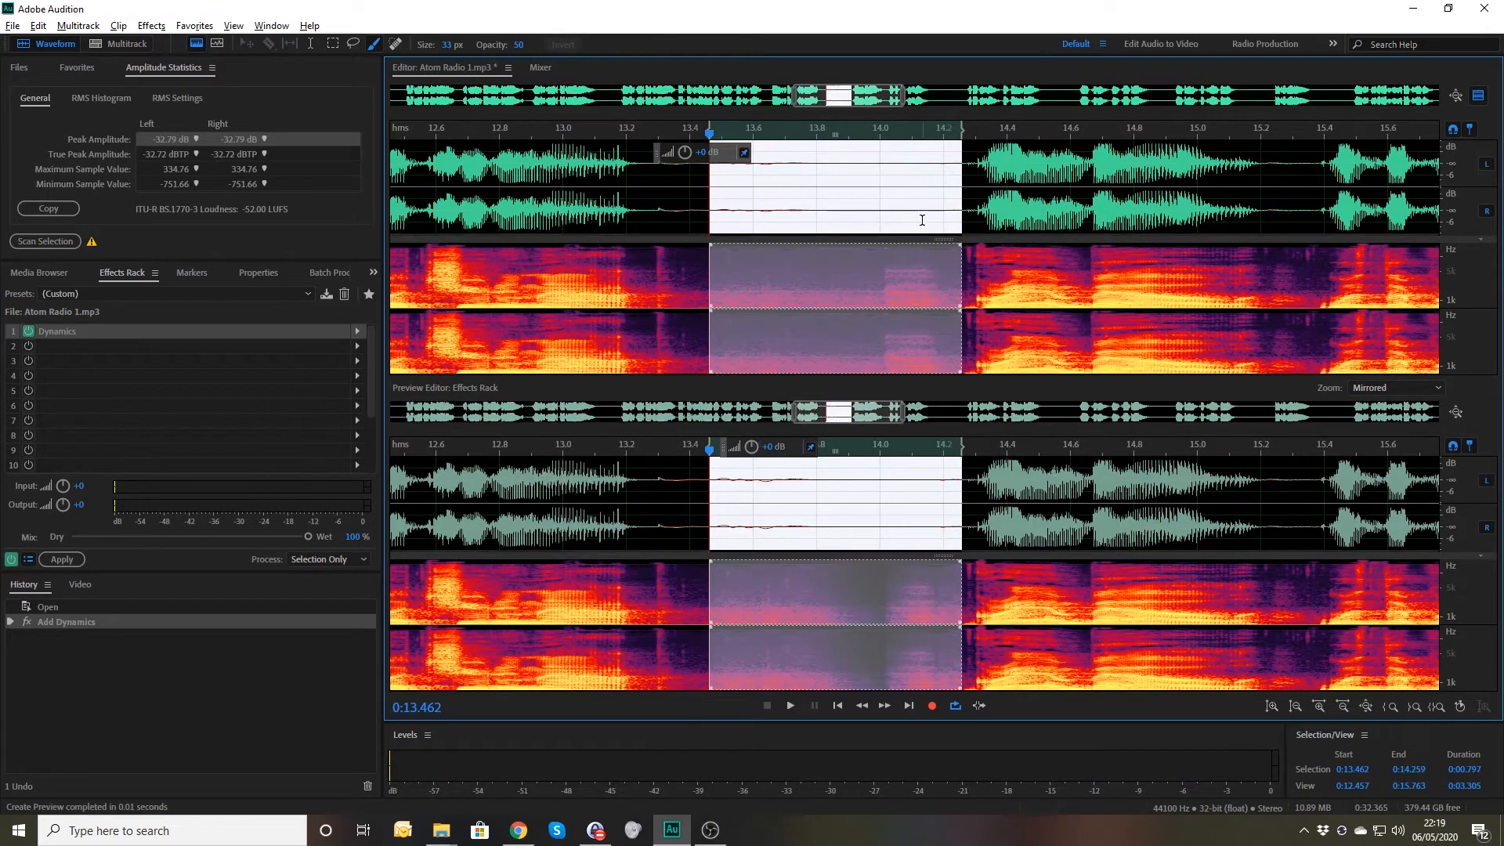
click(55, 243)
key(grave)
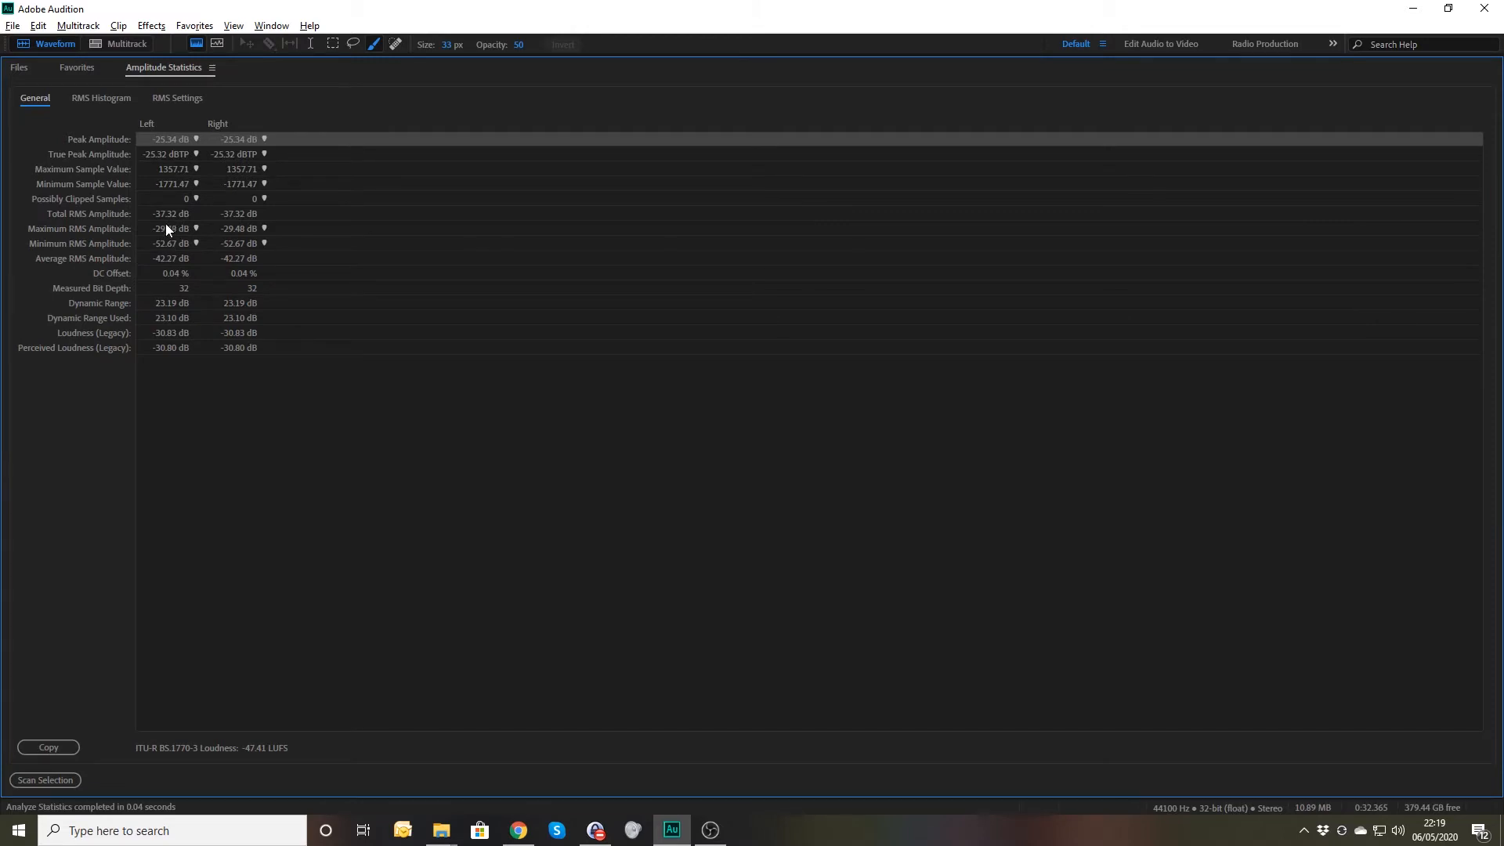
key(grave)
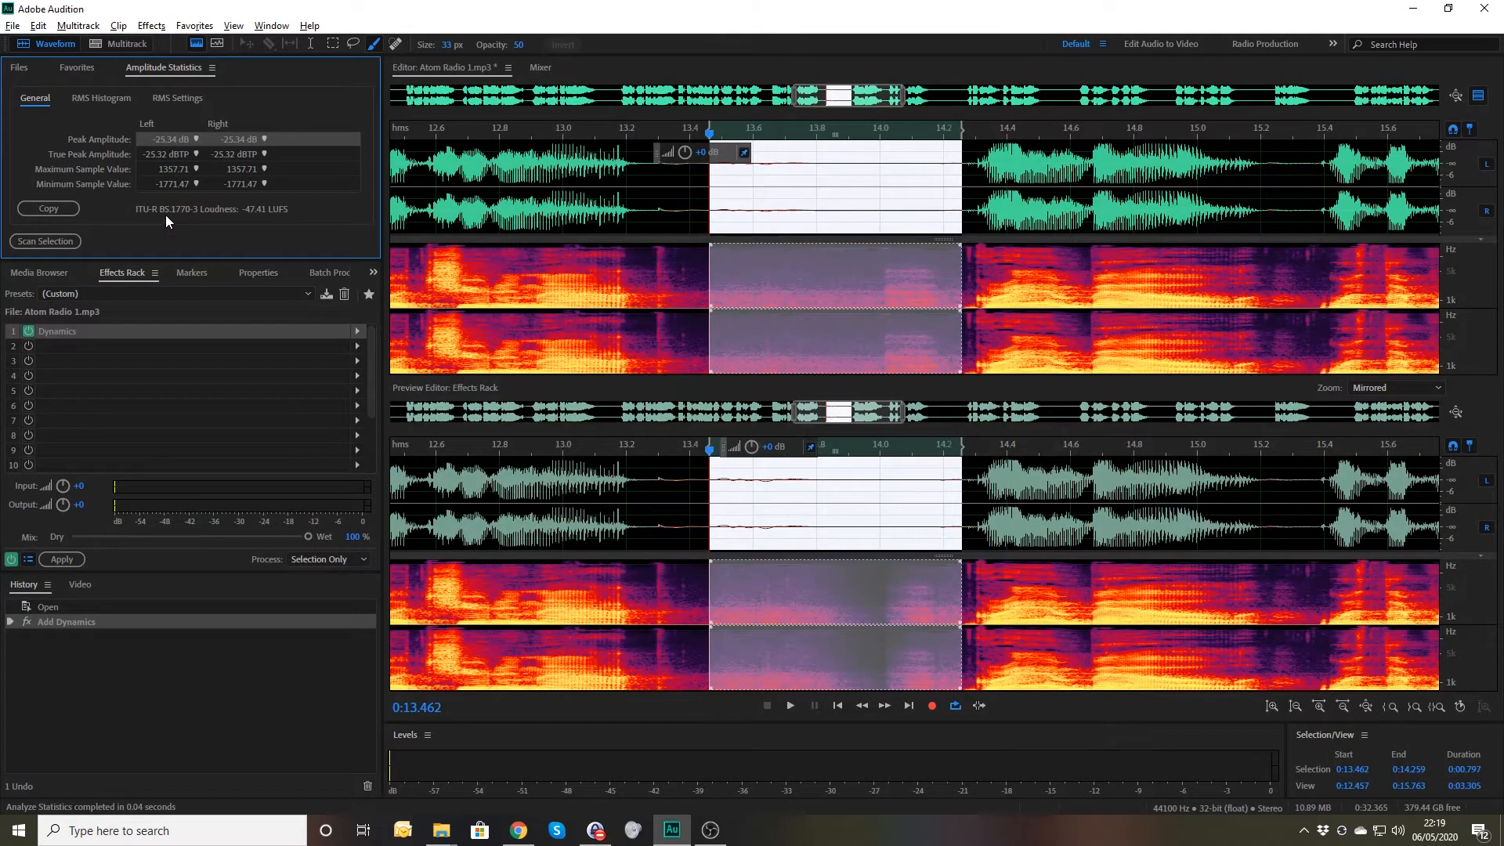
Reopen the rack's Dynamics effect, set the AutoGate threshold to -37 dB, and close its settings
double_click(83, 332)
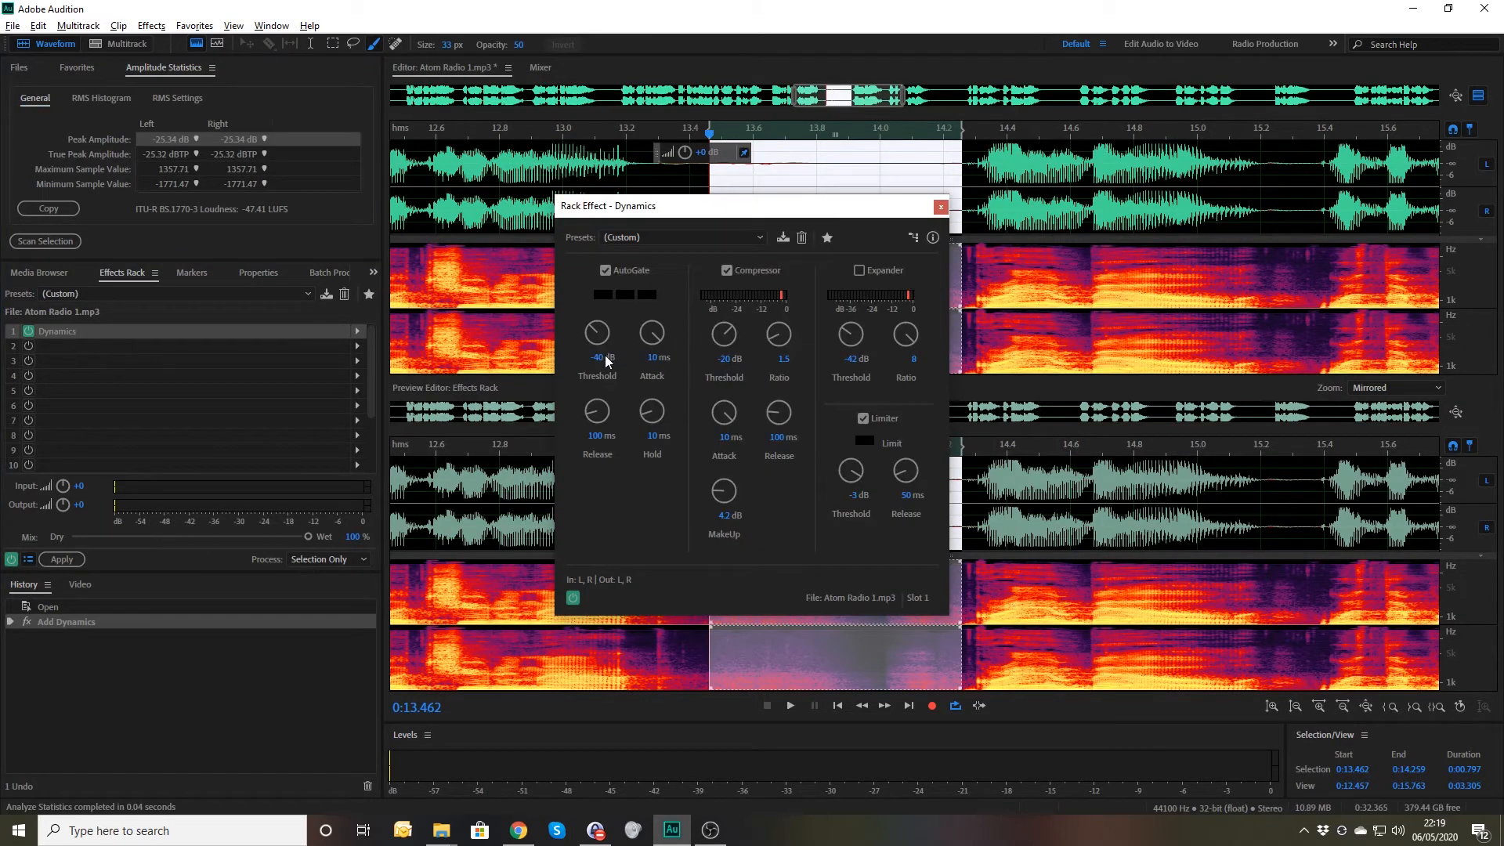
click(597, 357)
text(-37)
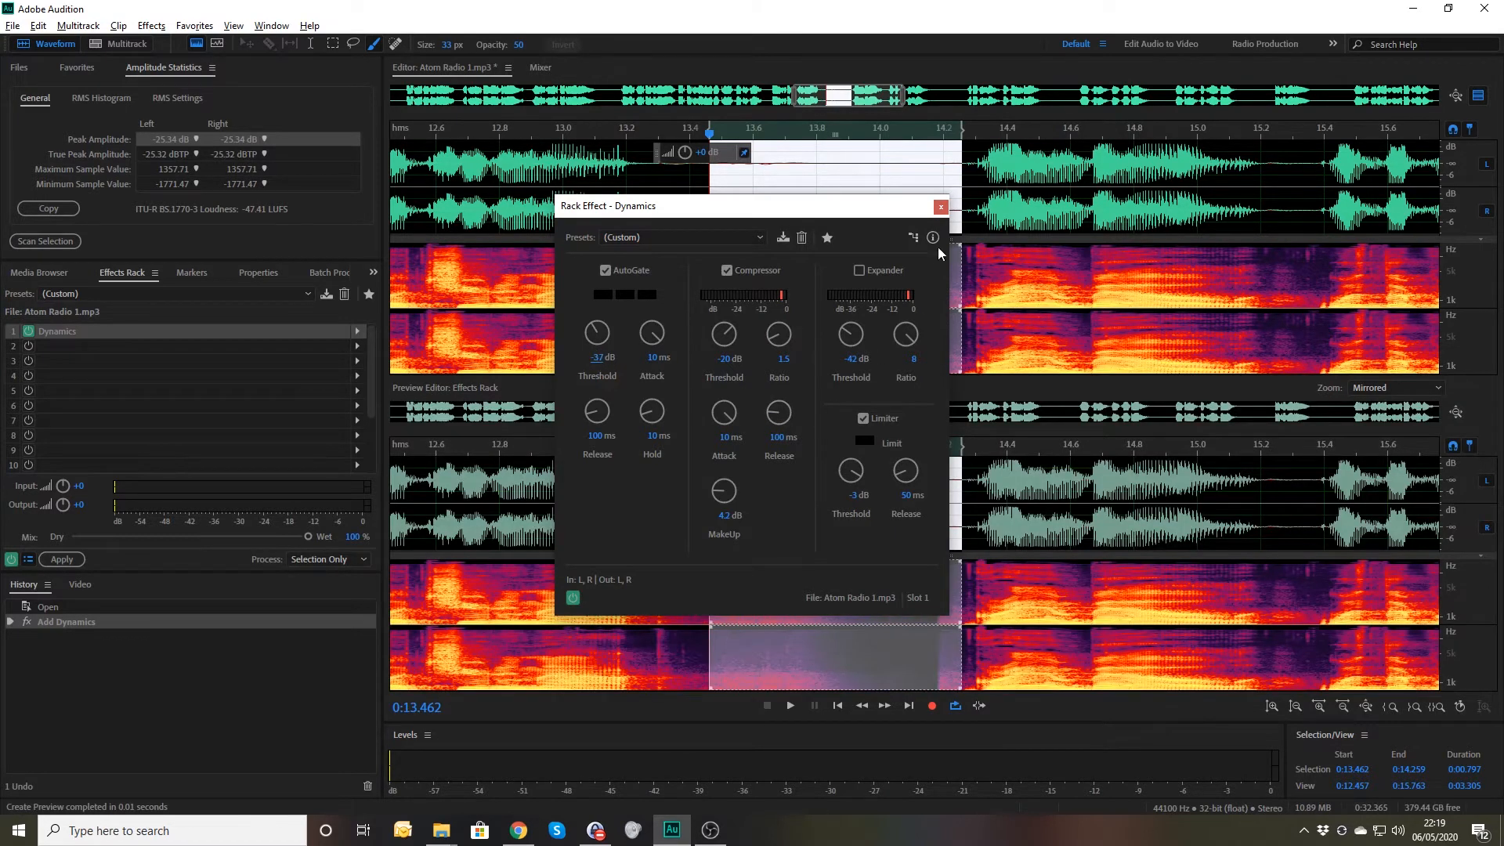
click(941, 206)
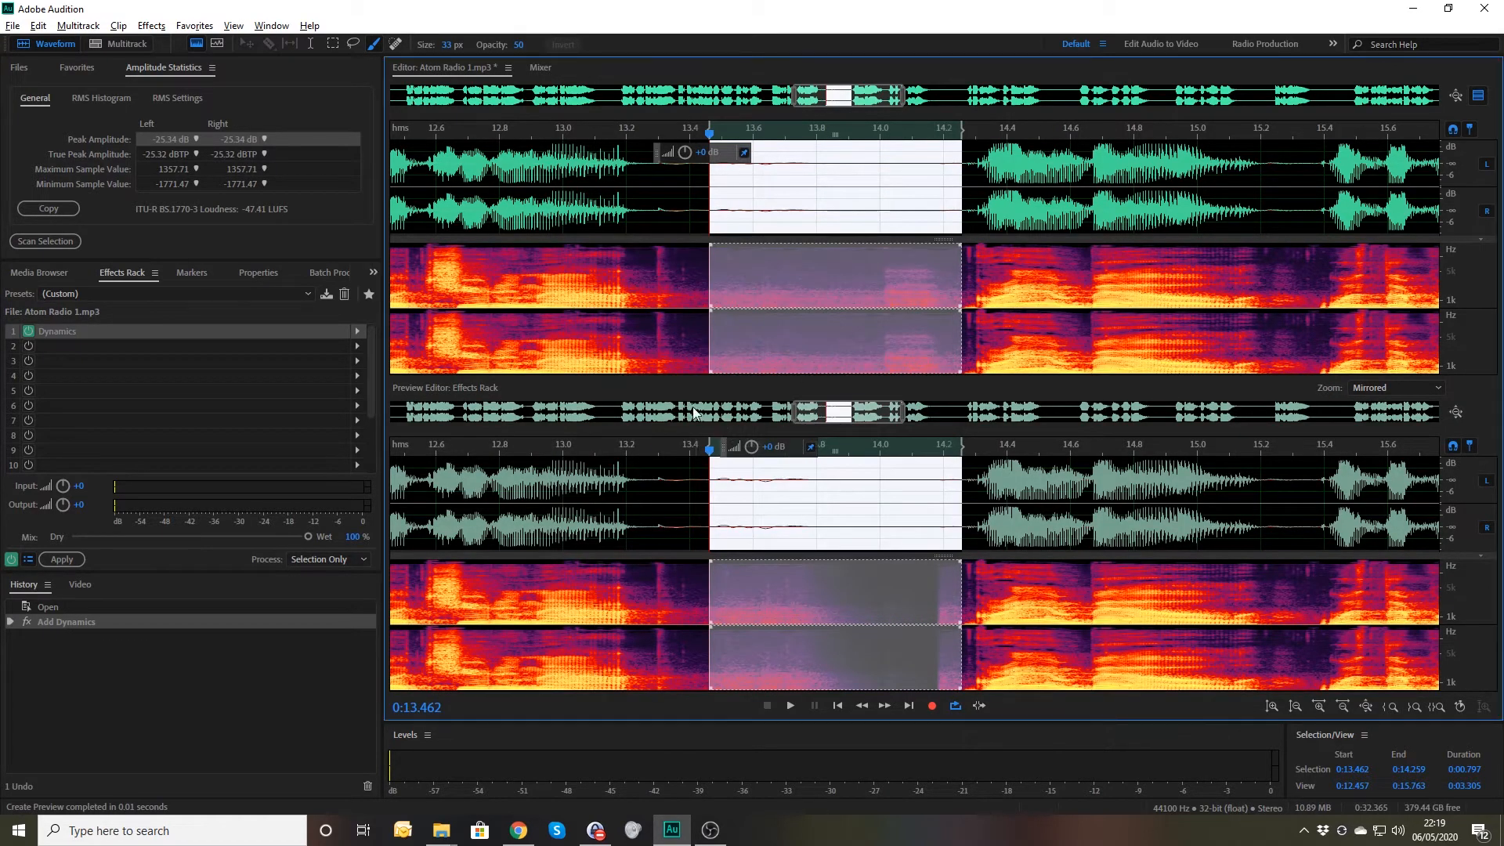
Clear the selection and compare the whole recording with the preview editor hidden and shown
click(557, 329)
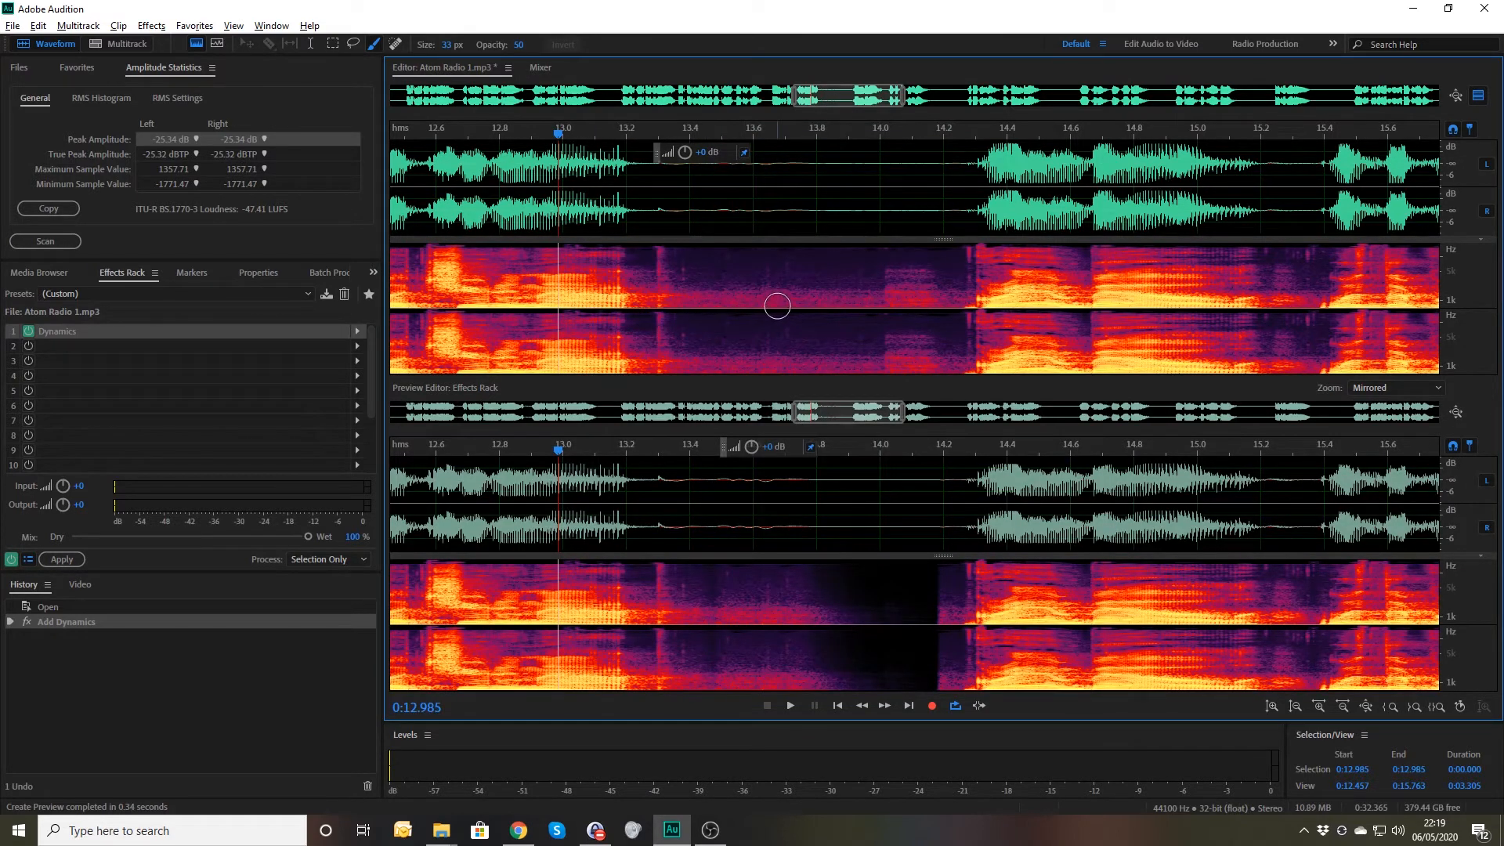
scroll(779, 296, down, 5)
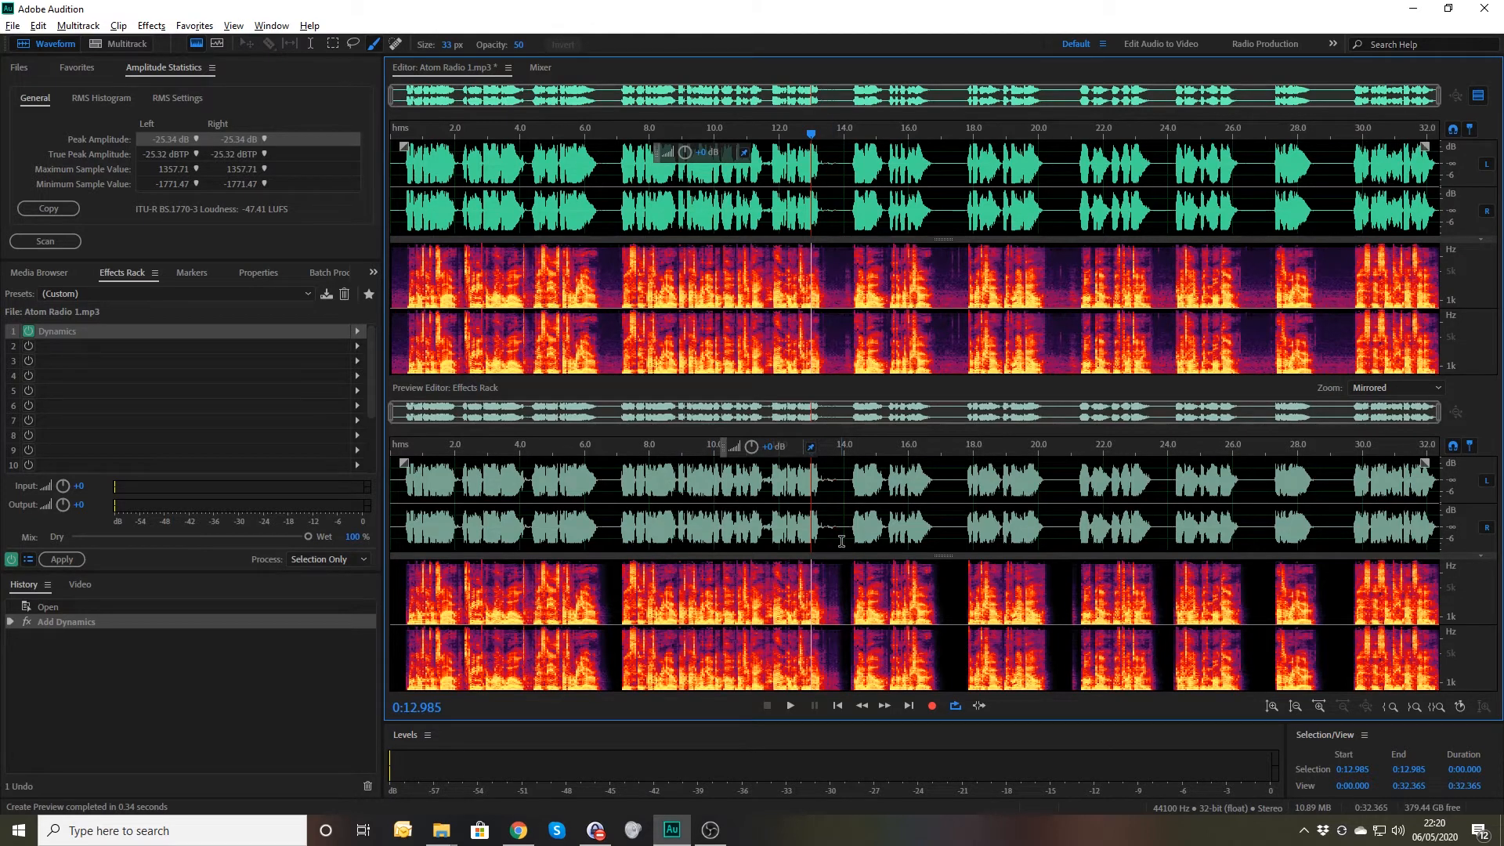
click(1478, 95)
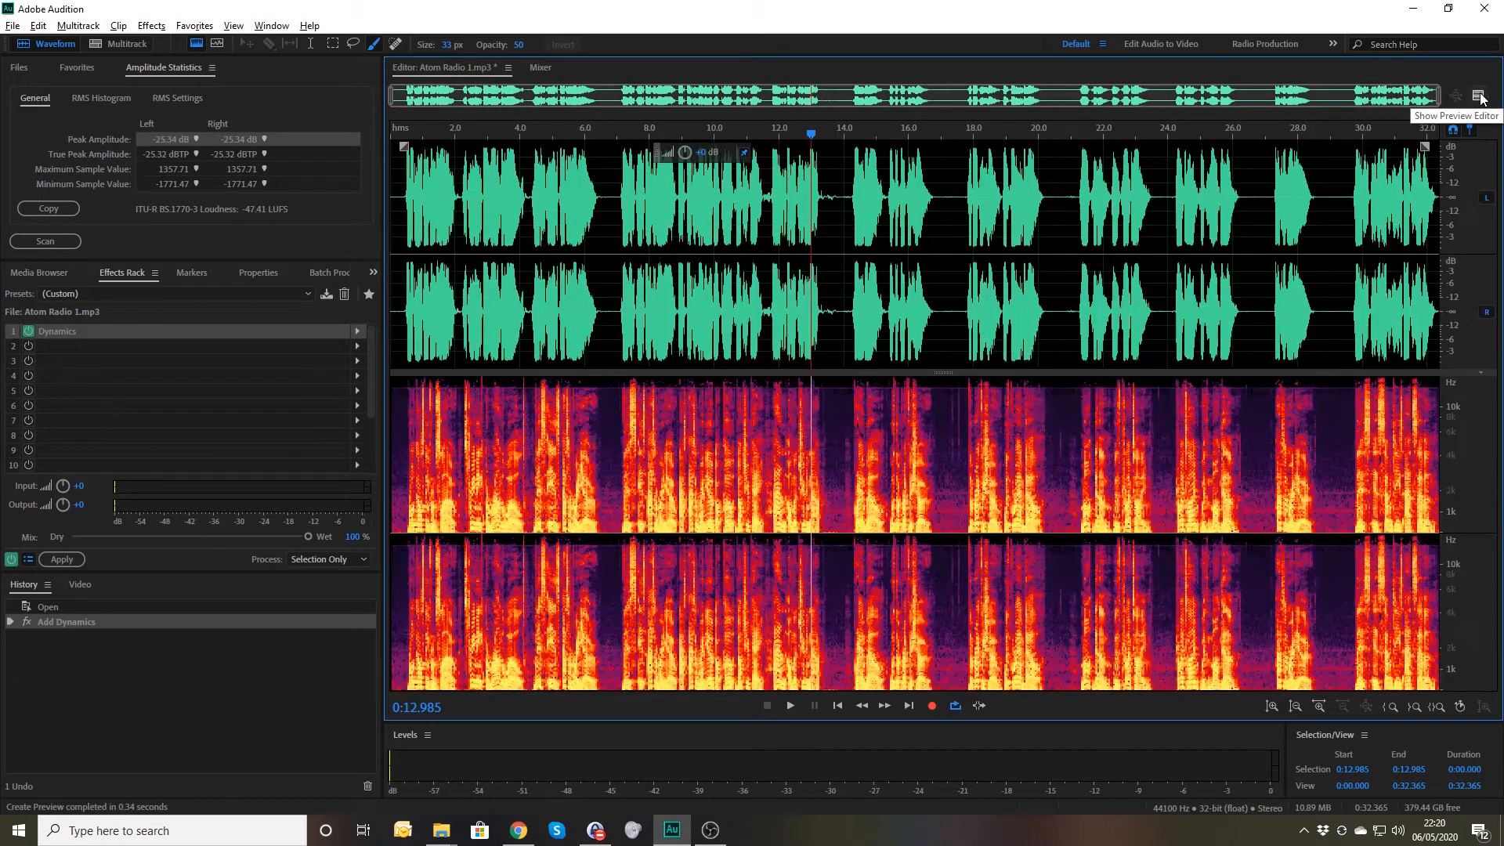
click(1479, 96)
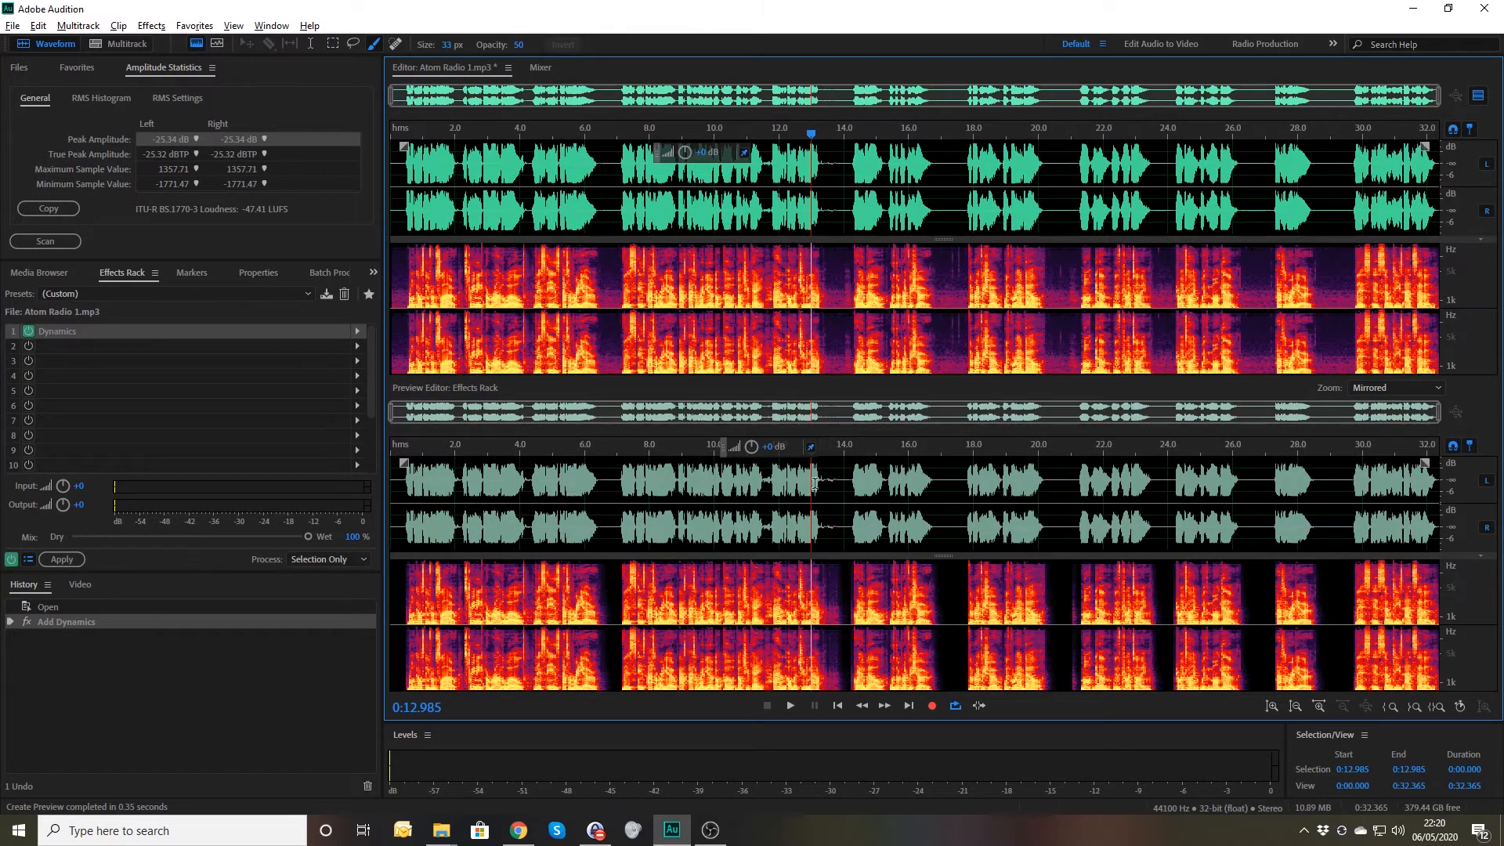
Audition the gated recording from about 12.8 s and 21.2 s, and apply the effects rack to the entire file
click(806, 141)
key(space)
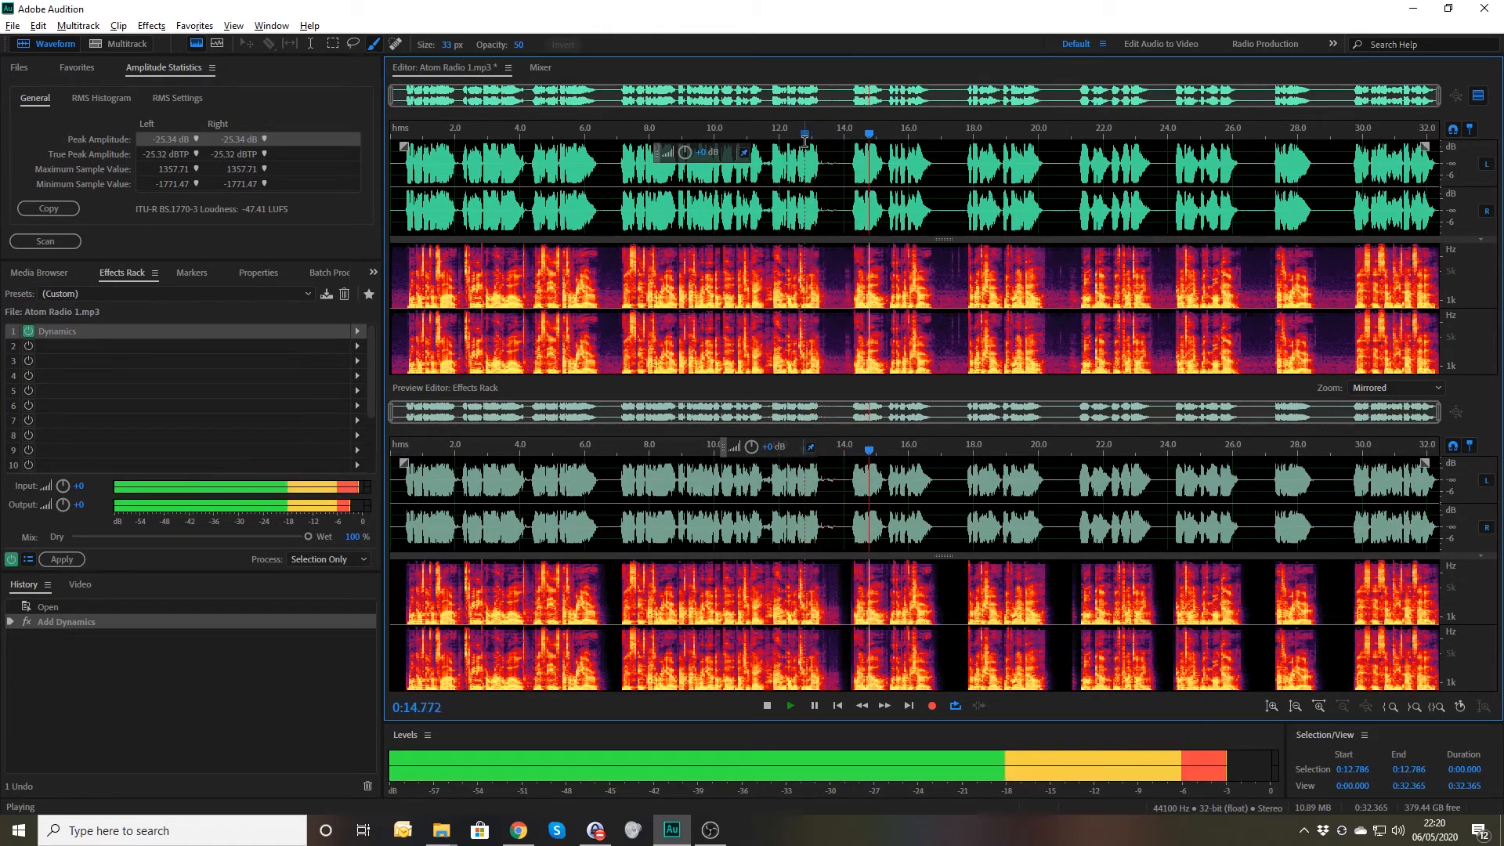
key(space)
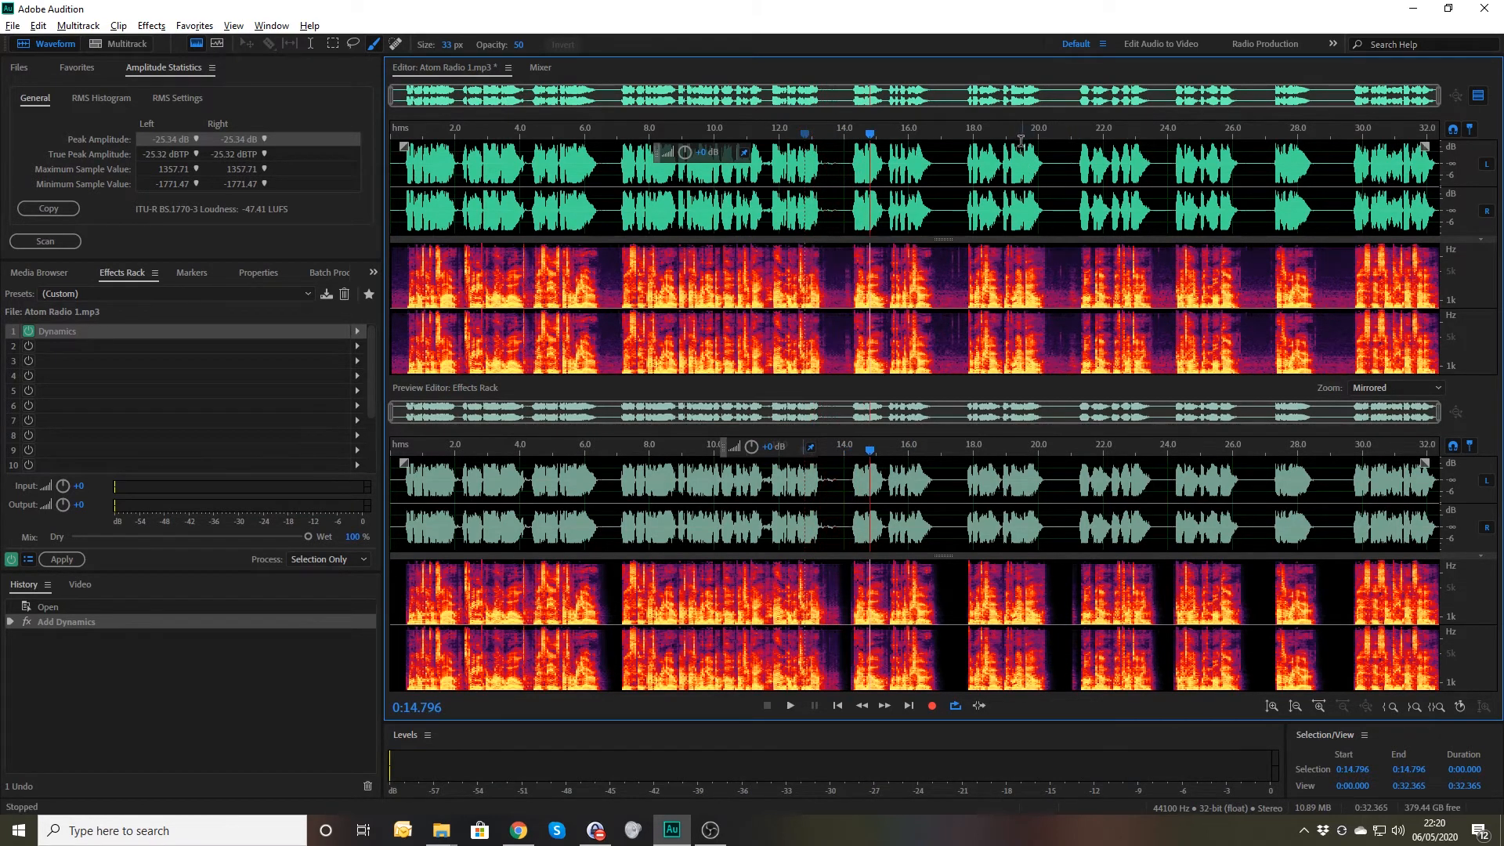
click(1077, 141)
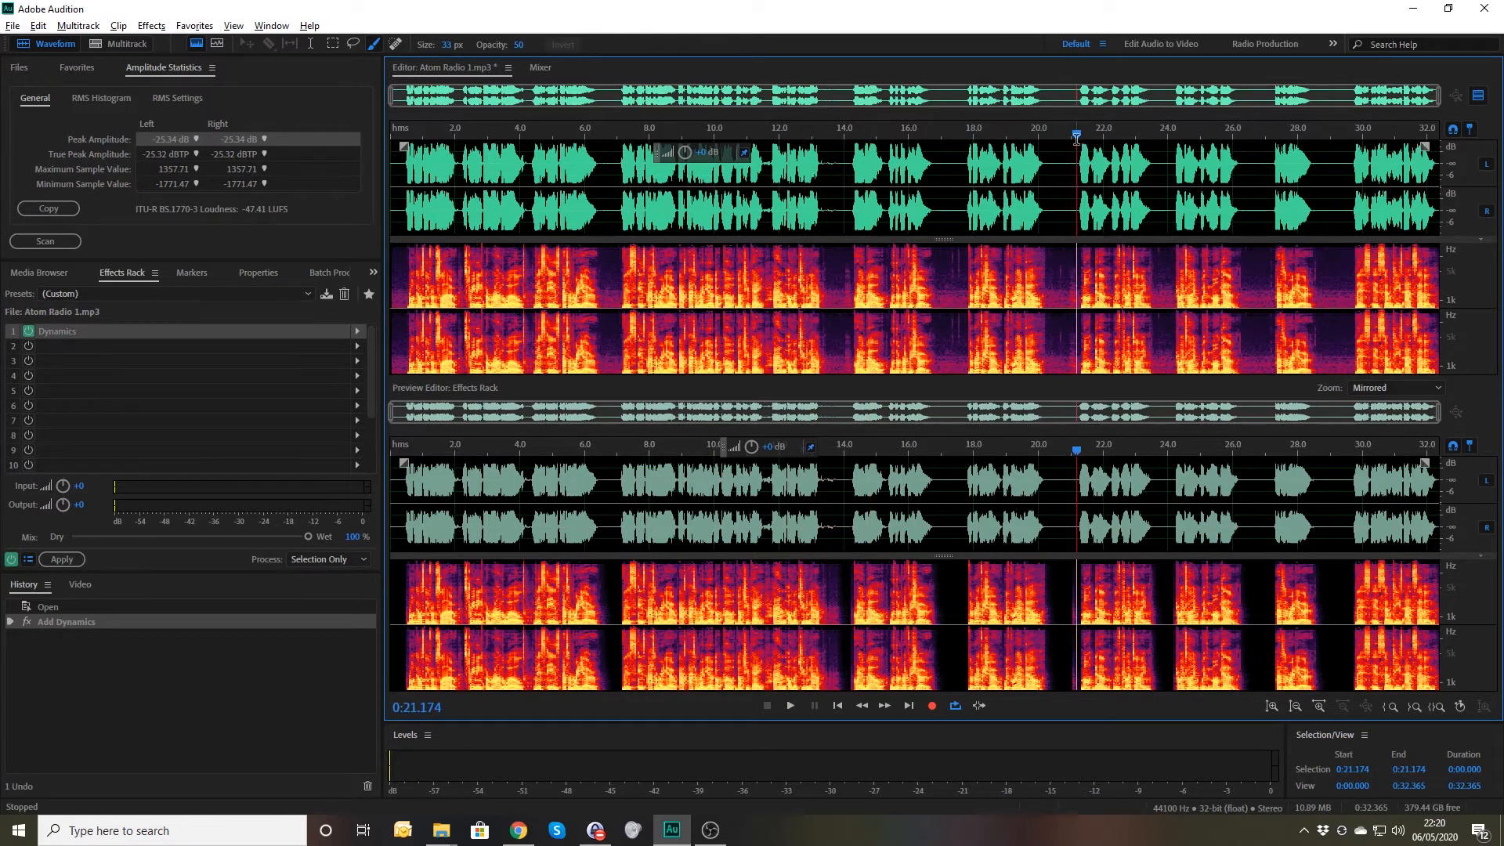
key(space)
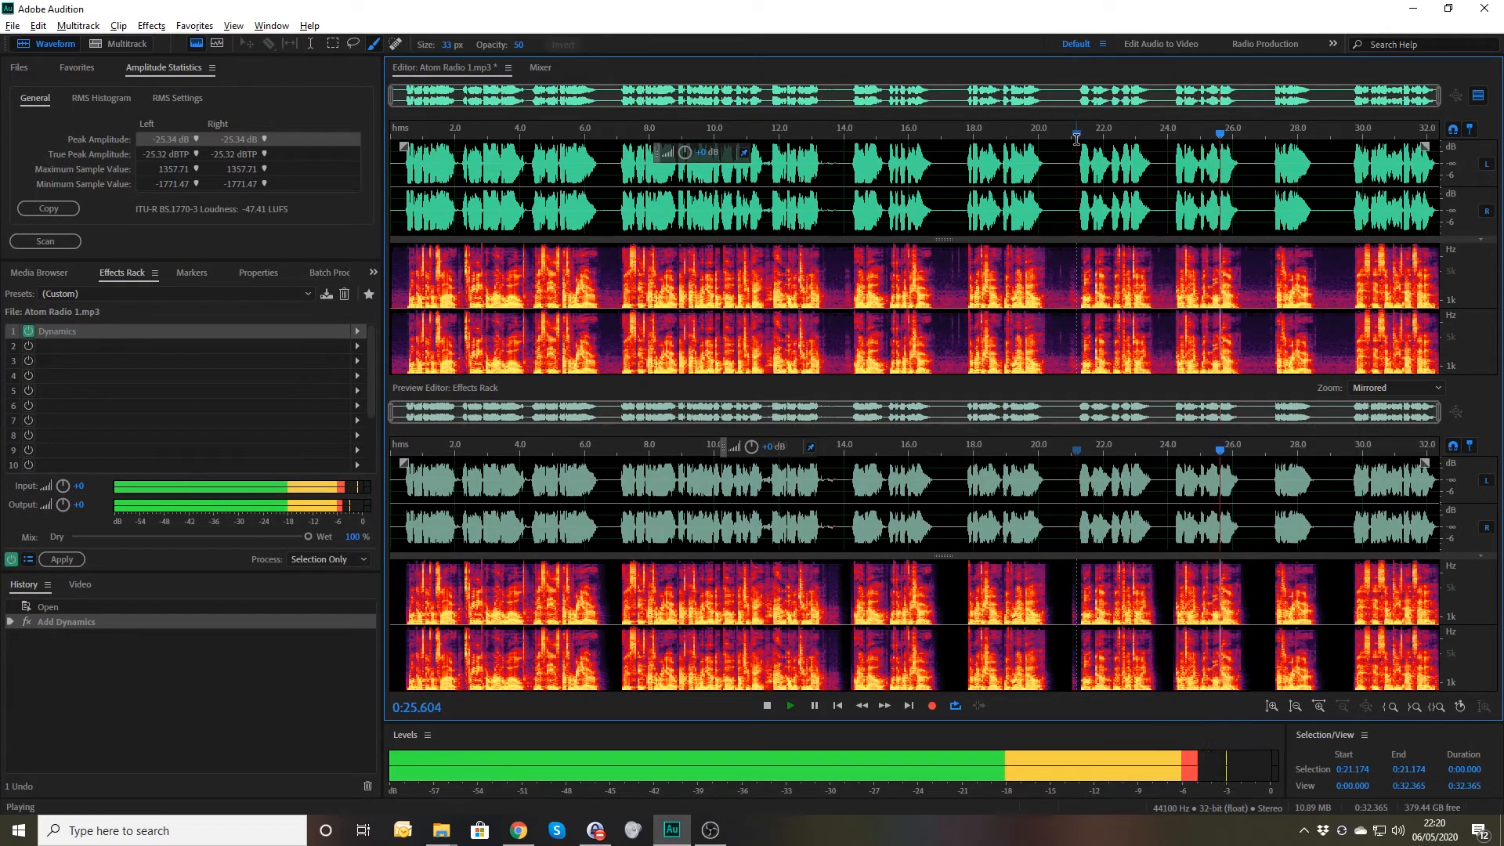
key(space)
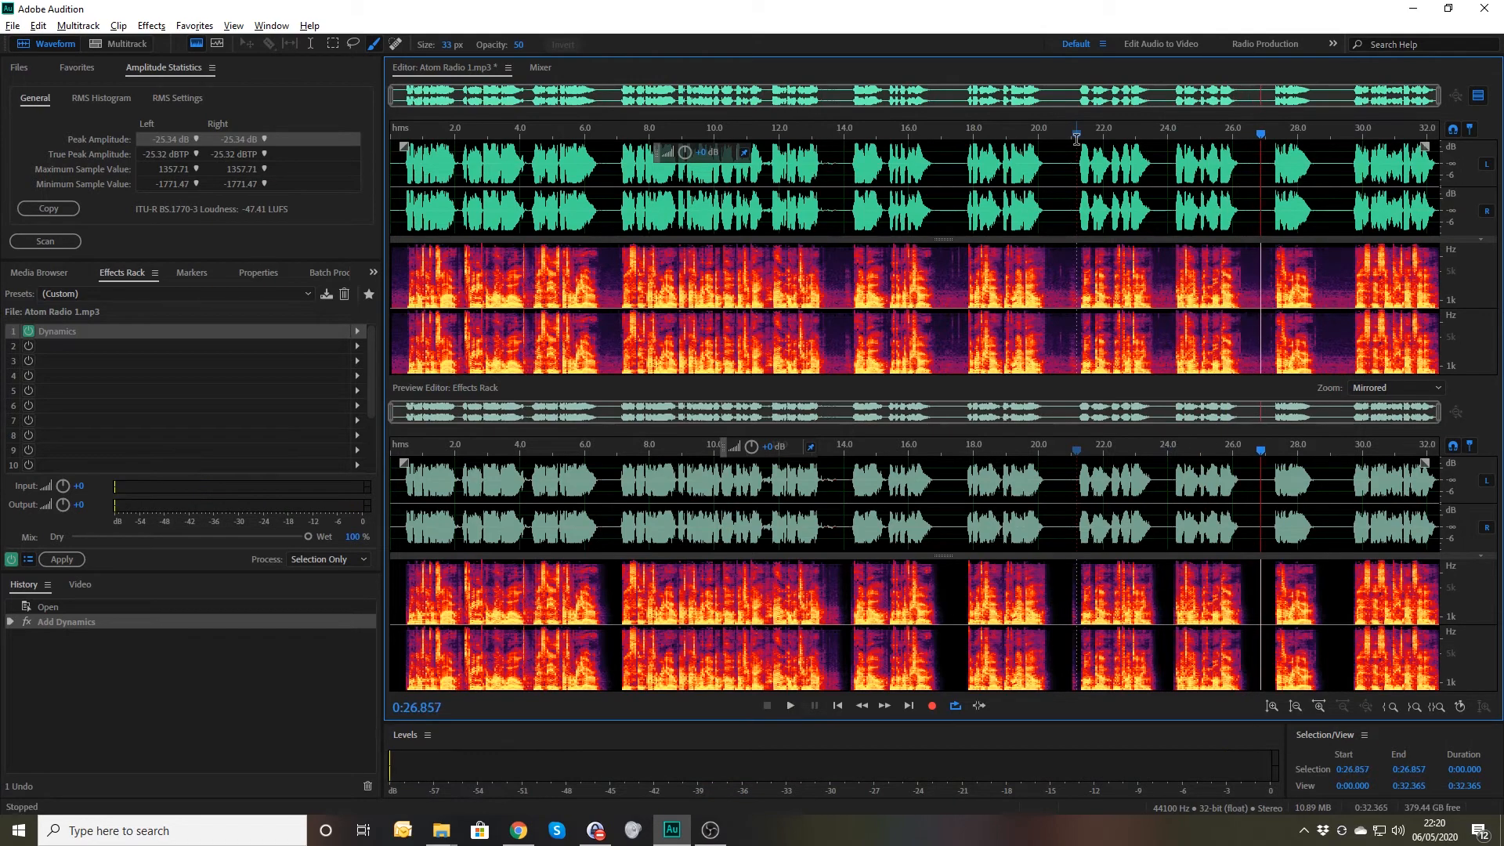
click(62, 557)
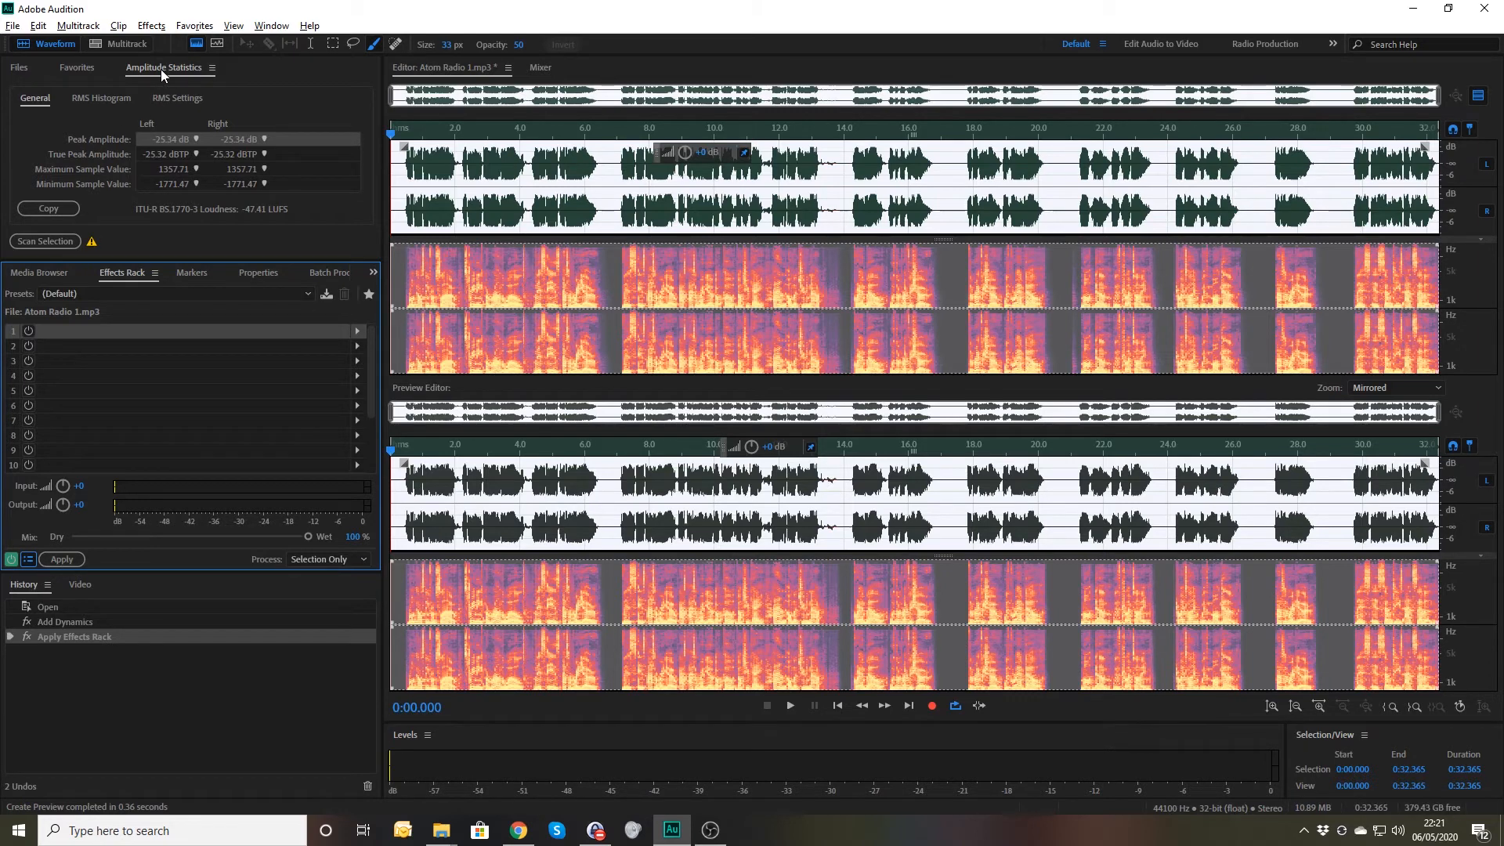
click(271, 28)
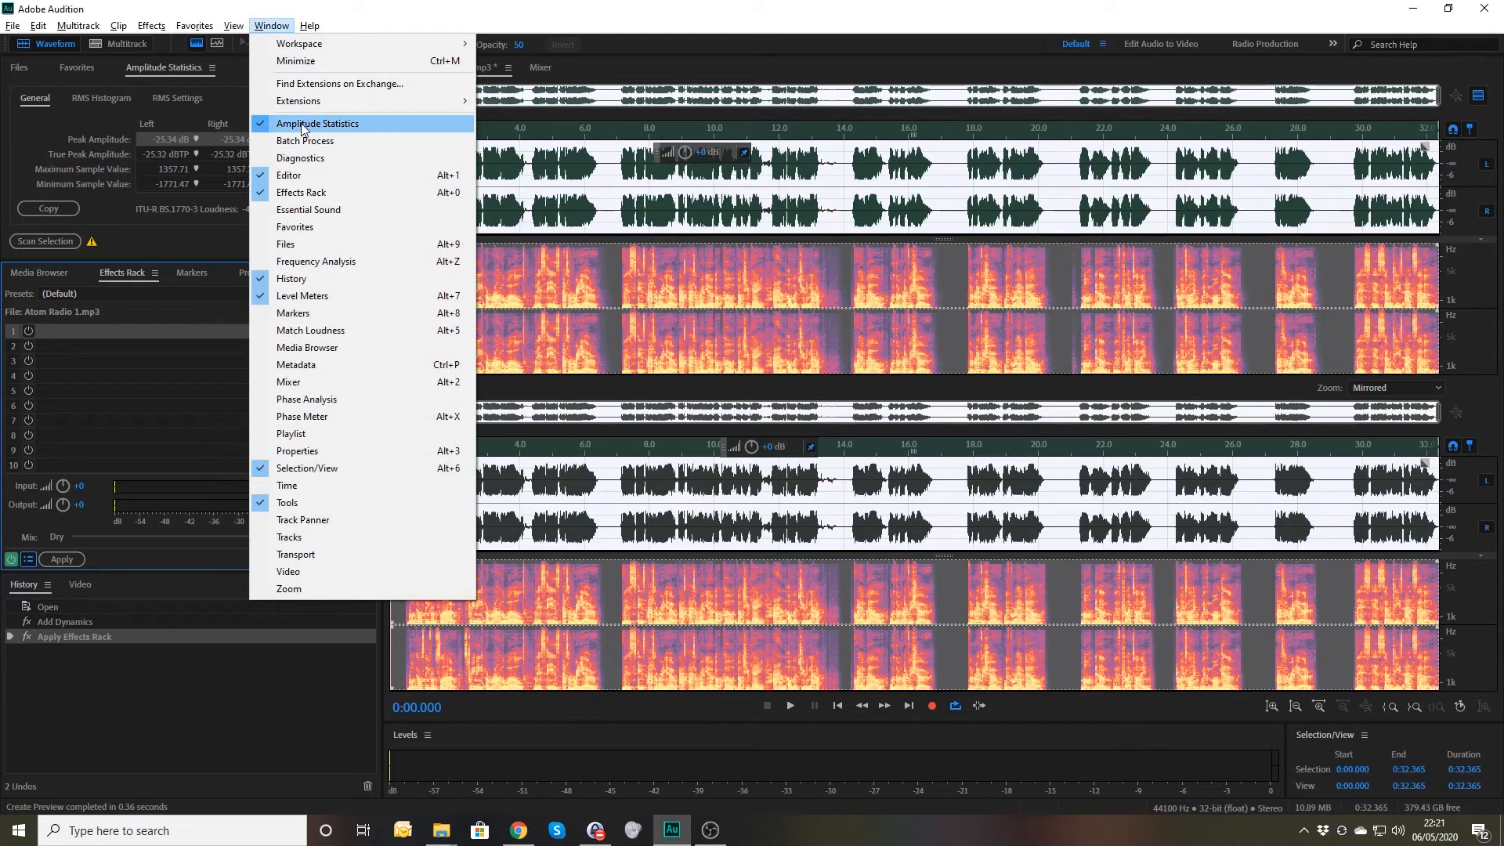
click(153, 235)
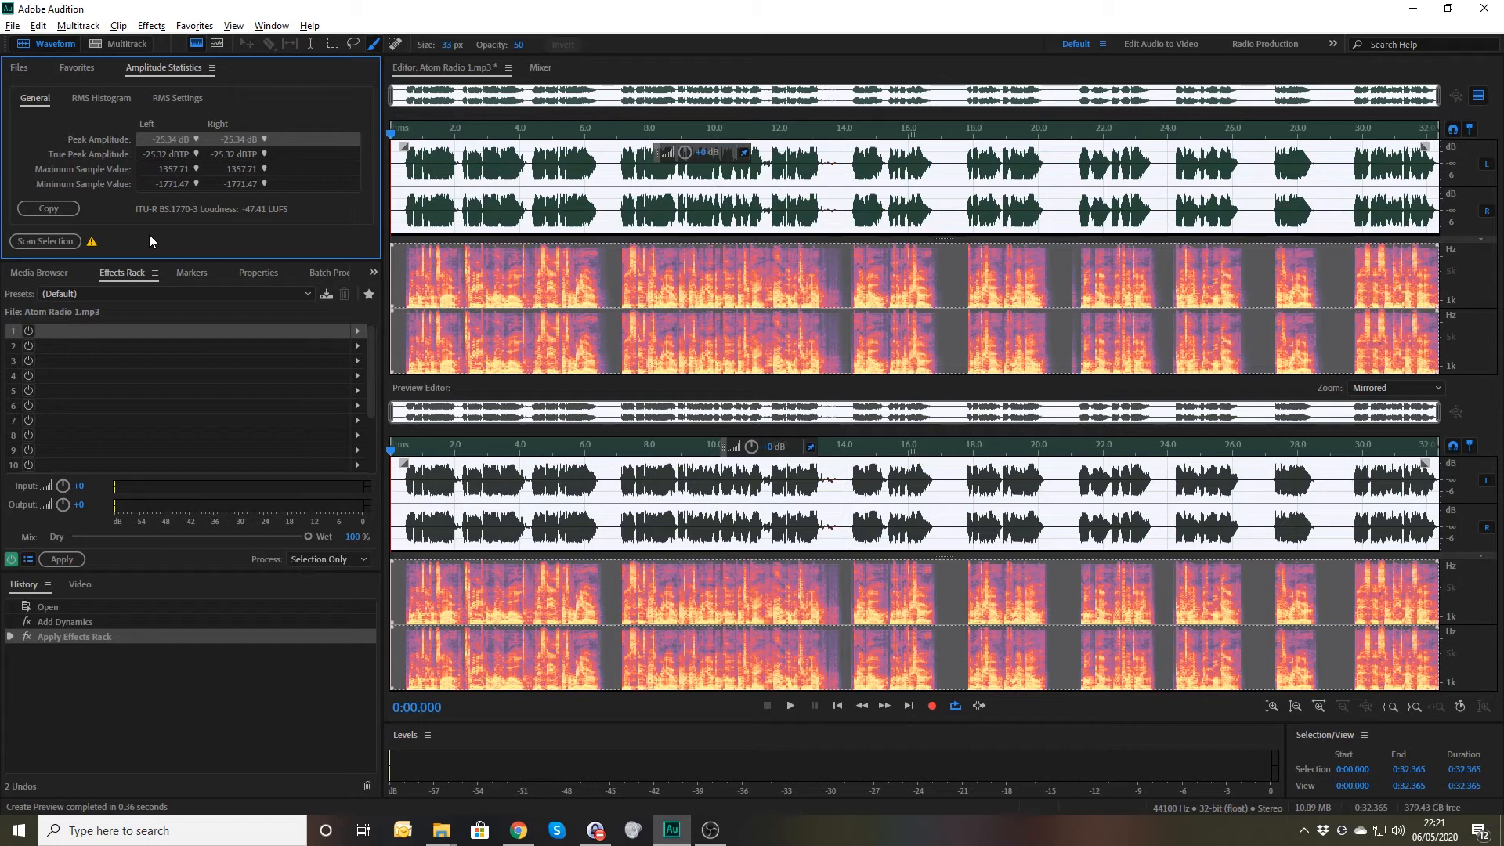
Select the gated pauses at about 16.99–17.31 s and 28.84–29.56 s, and view the full list of amplitude statistics
click(933, 186)
drag(940, 188, 951, 191)
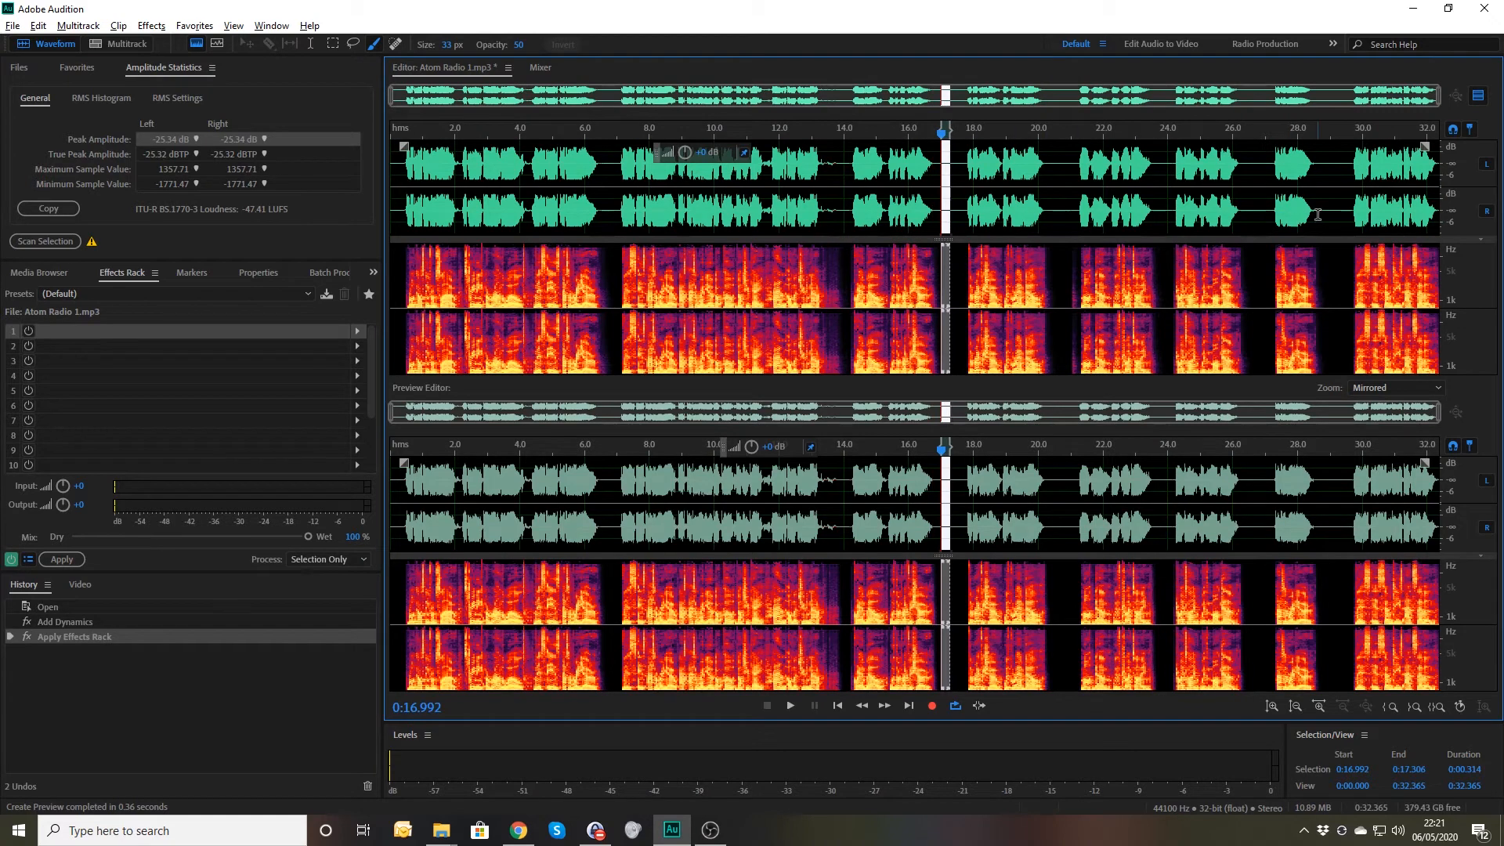
mouse_move(1325, 215)
mouse_down()
mouse_move(1365, 222)
mouse_move(1333, 221)
mouse_move(1348, 222)
mouse_up()
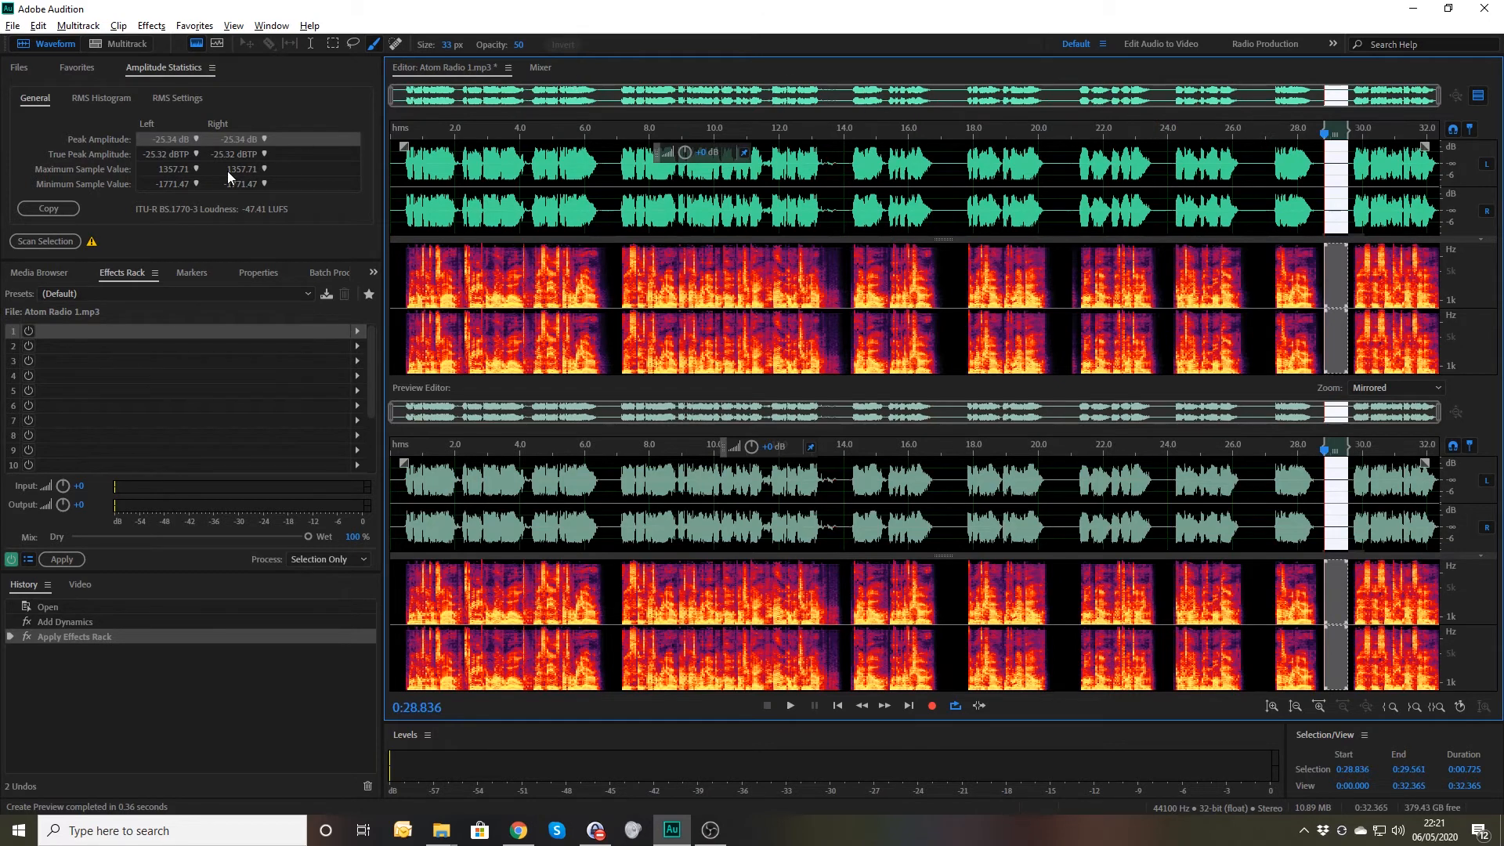
key(grave)
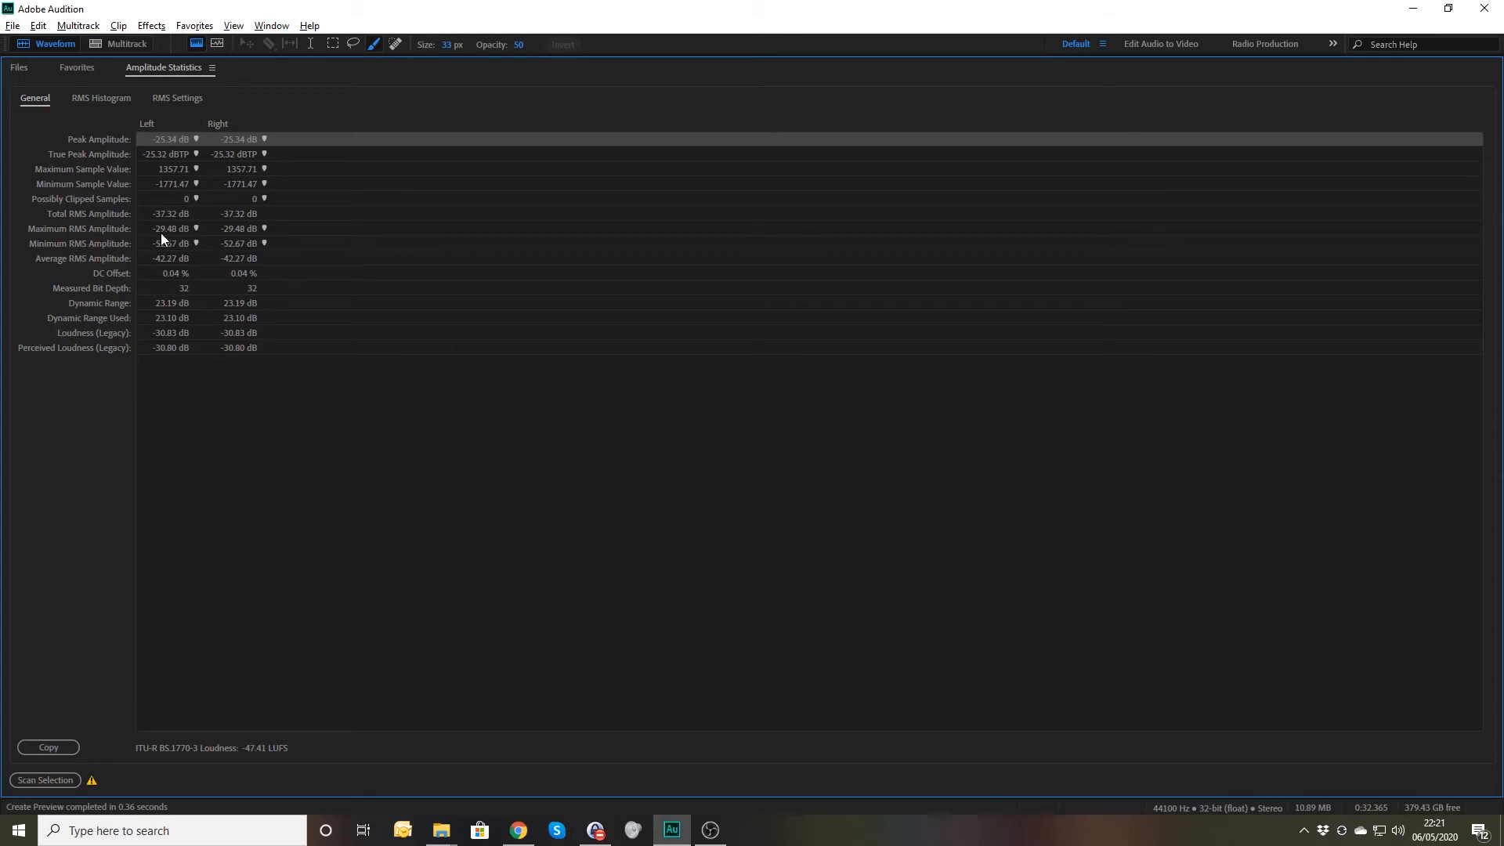
key(grave)
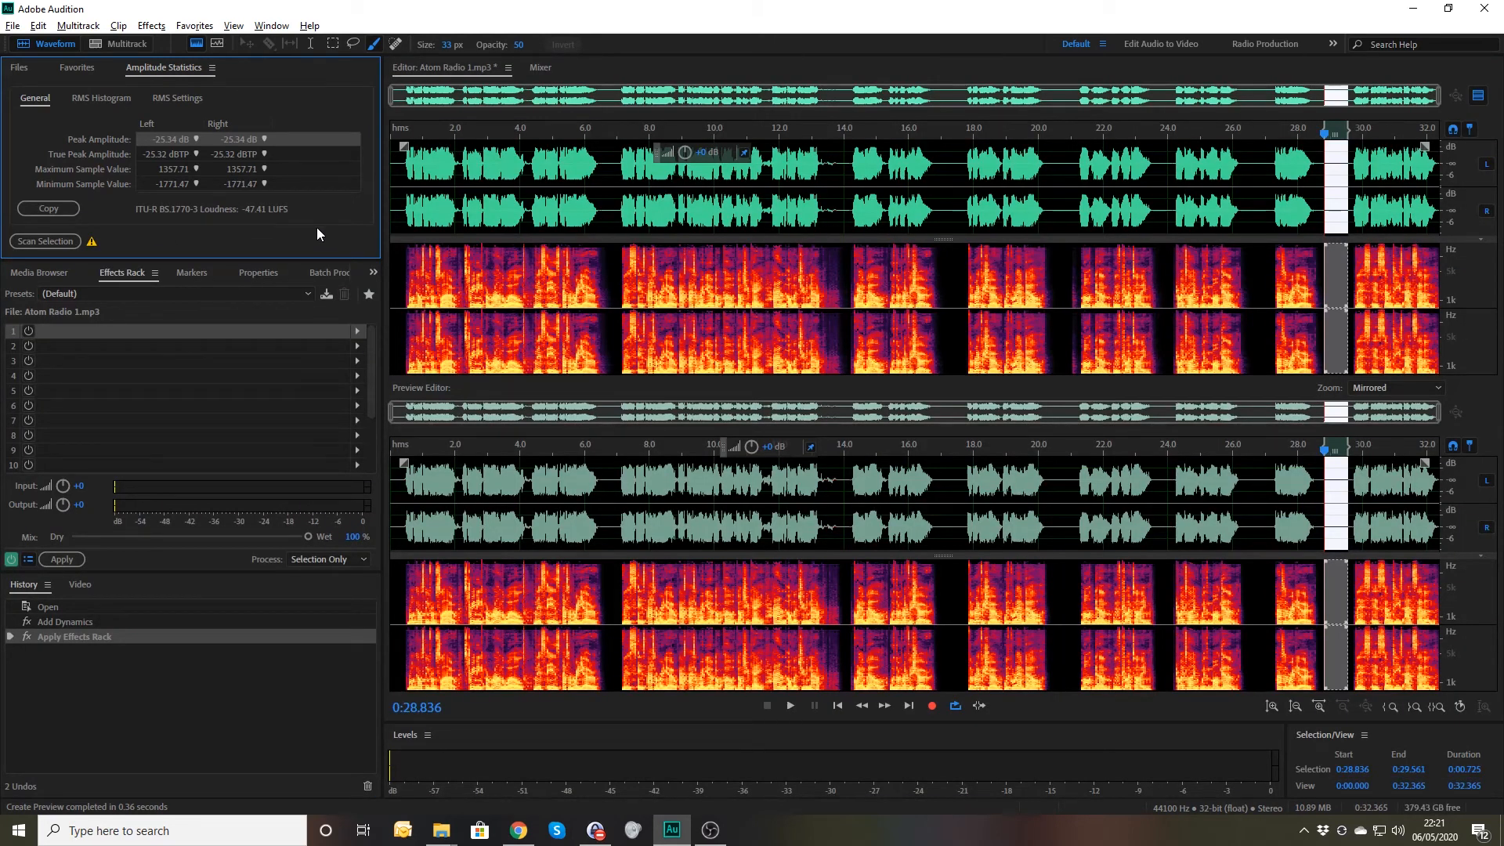